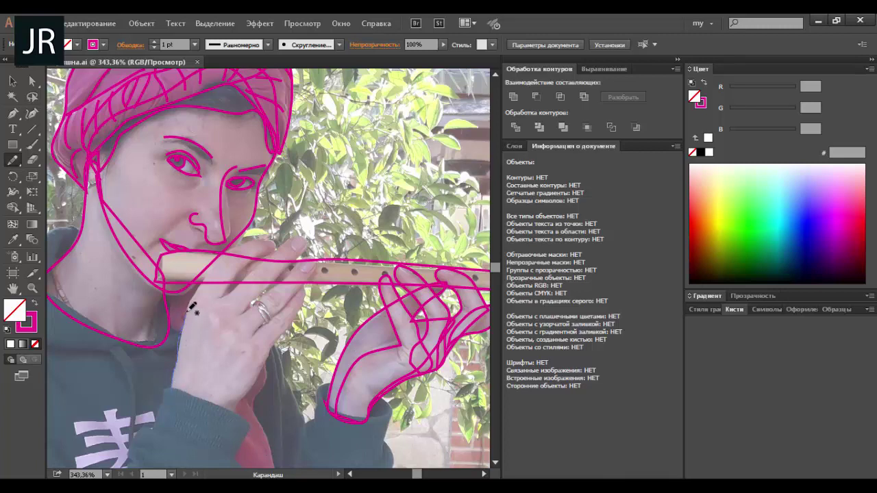
- Pencil-trace the flute, the index fingertip, the hand edges and the finger lines
mouse_move(207, 277)
left_mouse_down()
mouse_move(263, 233)
mouse_move(279, 237)
left_mouse_up()
mouse_move(280, 244)
left_mouse_down()
mouse_move(290, 266)
mouse_move(248, 304)
mouse_move(286, 281)
mouse_move(313, 249)
mouse_move(317, 270)
left_mouse_up()
left_click_drag(286, 308, 256, 336)
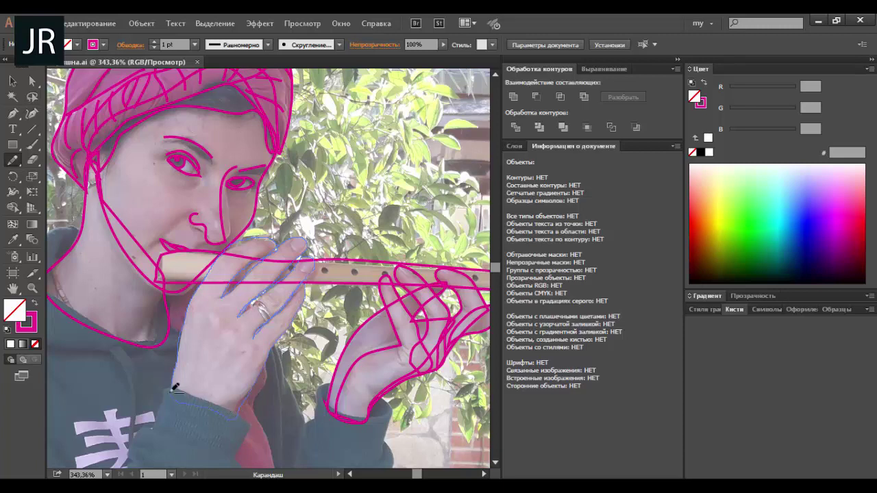
left_click_drag(175, 388, 177, 391)
left_click_drag(204, 303, 242, 387)
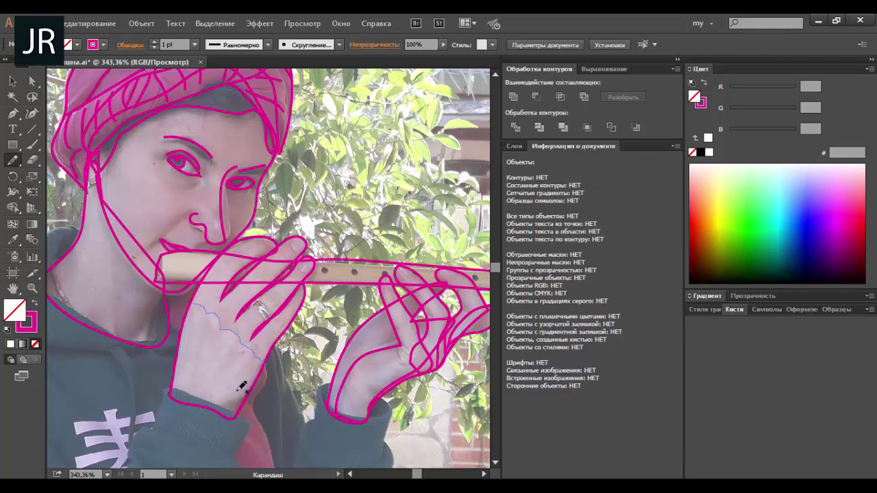
left_click_drag(234, 350, 223, 398)
left_click_drag(216, 337, 209, 392)
left_click_drag(206, 338, 196, 380)
mouse_move(409, 350)
left_mouse_down()
mouse_move(399, 359)
mouse_move(404, 352)
left_mouse_up()
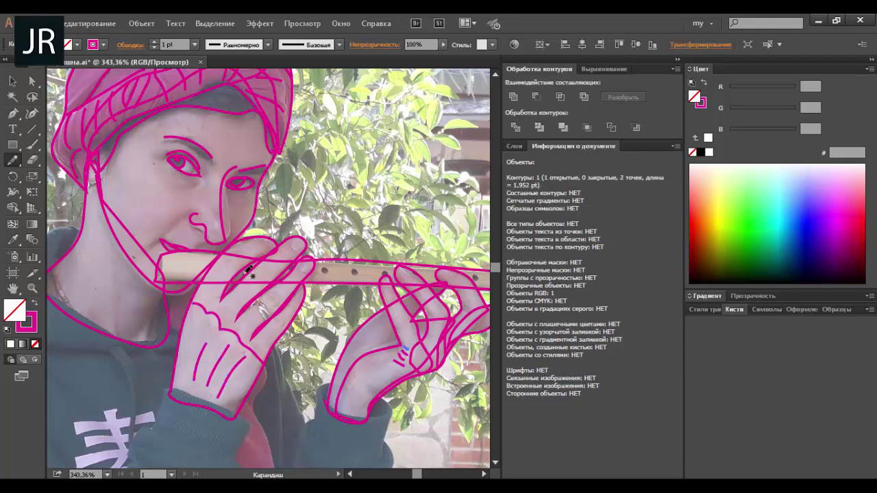
- Add knuckle creases on the left hand, the fingertip nail and short detail strokes
left_click_drag(272, 294, 268, 303)
left_click_drag(258, 270, 263, 278)
left_click_drag(281, 316, 278, 323)
left_click_drag(301, 238, 331, 238)
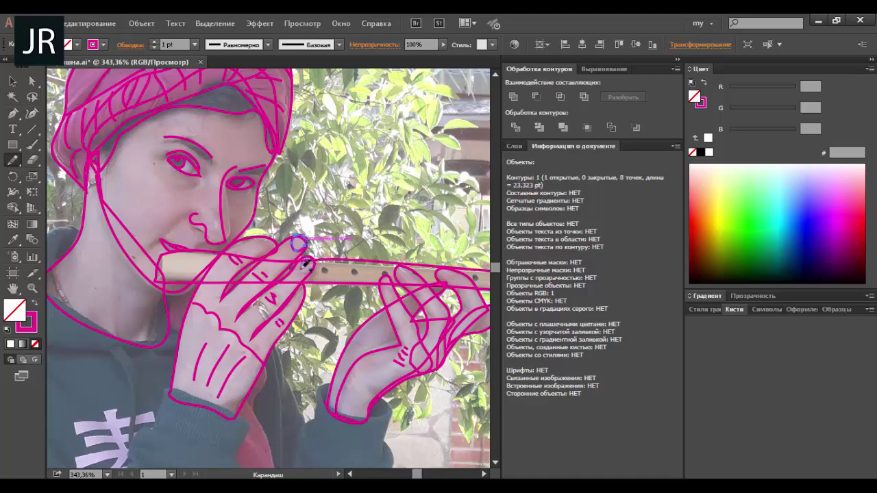
left_click_drag(302, 284, 297, 293)
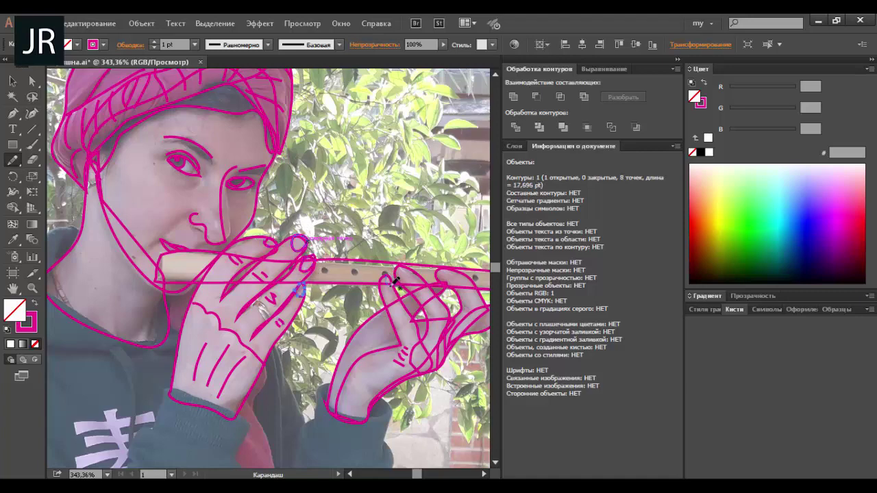
mouse_move(395, 280)
left_mouse_down()
mouse_move(448, 267)
mouse_move(320, 341)
mouse_move(427, 349)
left_mouse_up()
- Circle three flute holes and add a short stroke near the chin
left_click_drag(299, 314, 332, 320)
left_click_drag(361, 315, 363, 321)
left_click_drag(447, 319, 452, 322)
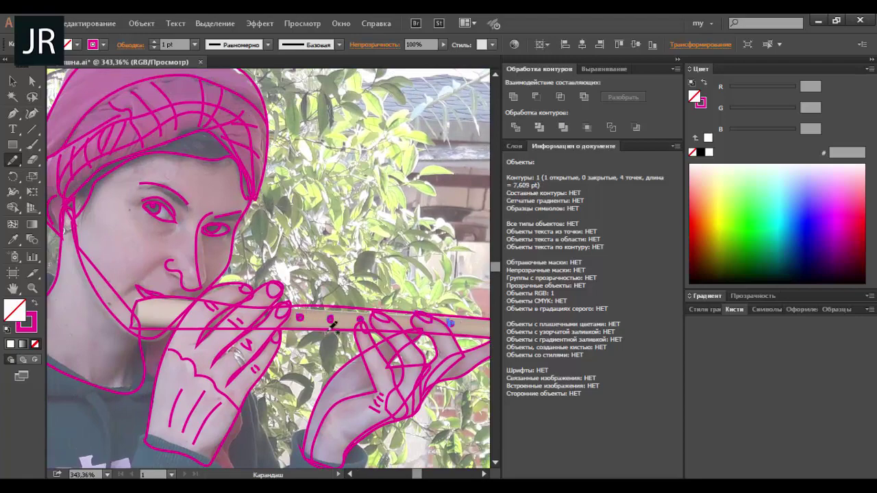
left_click_drag(333, 326, 405, 356)
left_click_drag(240, 281, 206, 309)
mouse_move(226, 363)
left_mouse_down()
mouse_move(209, 308)
mouse_move(213, 378)
left_mouse_up()
left_click_drag(242, 370, 304, 360)
- Outline the V of the sweater between the hands
left_click_drag(239, 322, 164, 205)
left_click_drag(314, 310, 233, 199)
mouse_move(260, 156)
left_mouse_down()
mouse_move(312, 215)
mouse_move(315, 201)
mouse_move(288, 421)
left_mouse_up()
left_click_drag(215, 180, 137, 432)
- Trace the sleeve edges and the left and lower sweater edges
left_click_drag(142, 161, 45, 326)
left_click_drag(96, 313, 274, 254)
scroll(126, 302, "down", 1)
left_click_drag(235, 237, 163, 98)
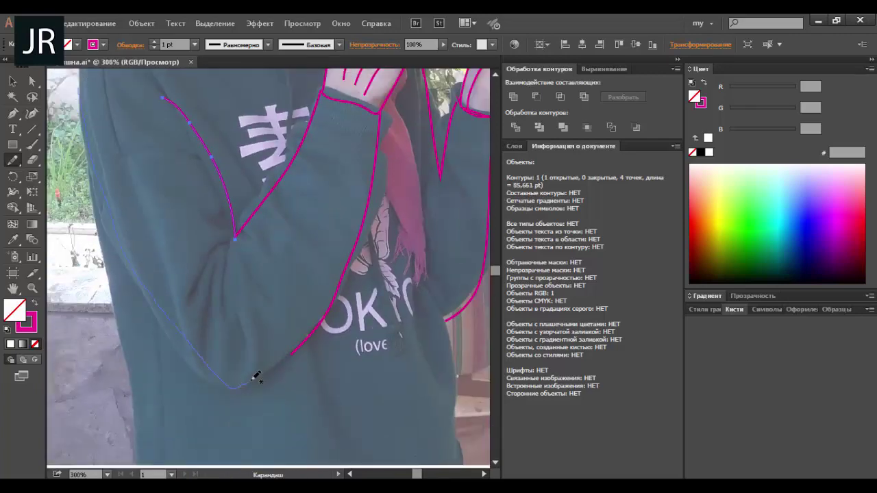
left_click_drag(255, 376, 288, 355)
key("ctrl+minus")
key("ctrl+minus")
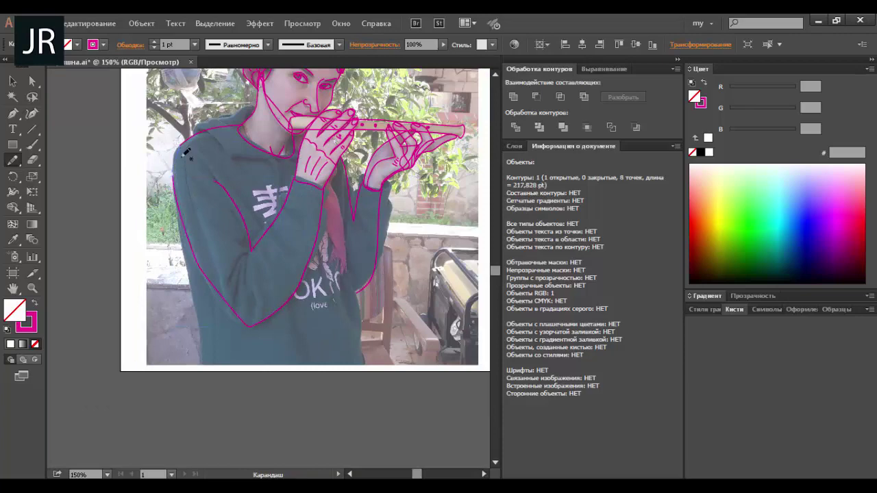
left_click_drag(175, 161, 207, 369)
left_click_drag(358, 369, 339, 240)
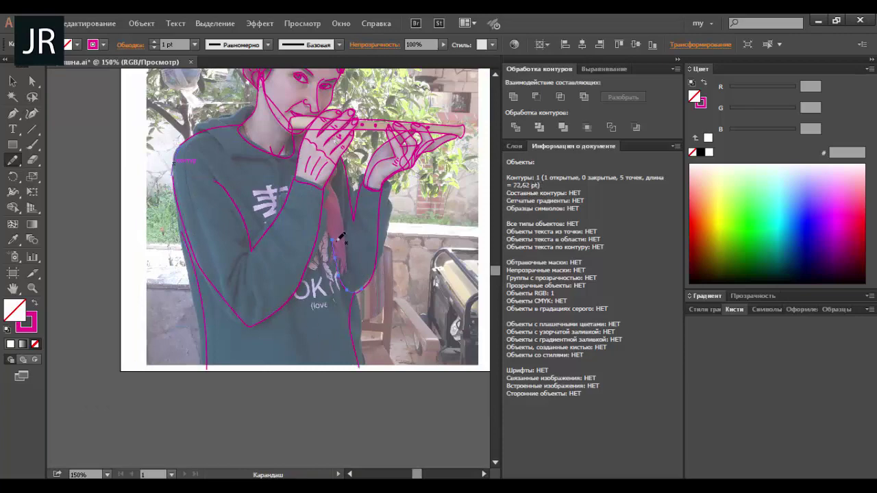
scroll(340, 237, "up", 3)
- Fade the reference photo to 29% opacity, then select all traced paths
key("v")
left_click(137, 117)
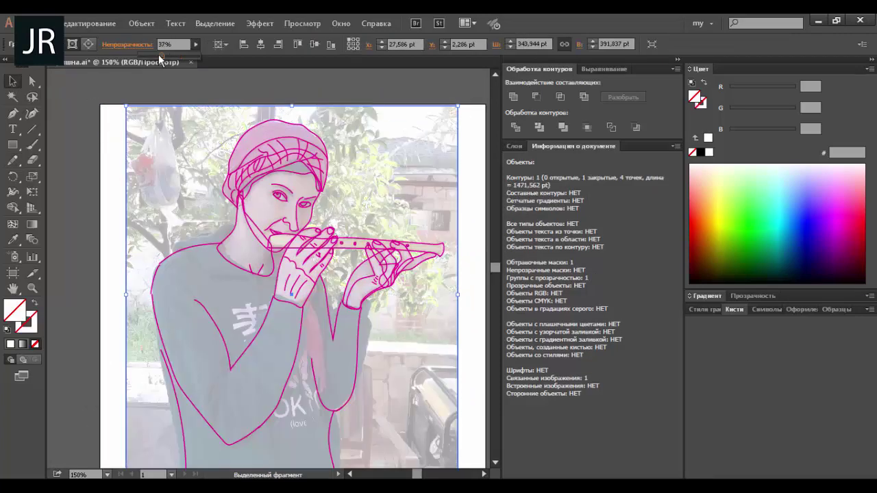
left_click_drag(159, 59, 157, 60)
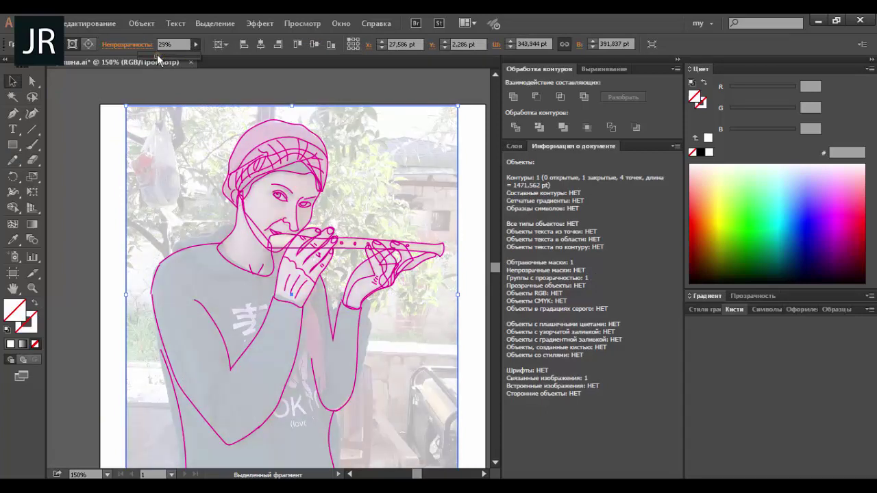
left_click(146, 101)
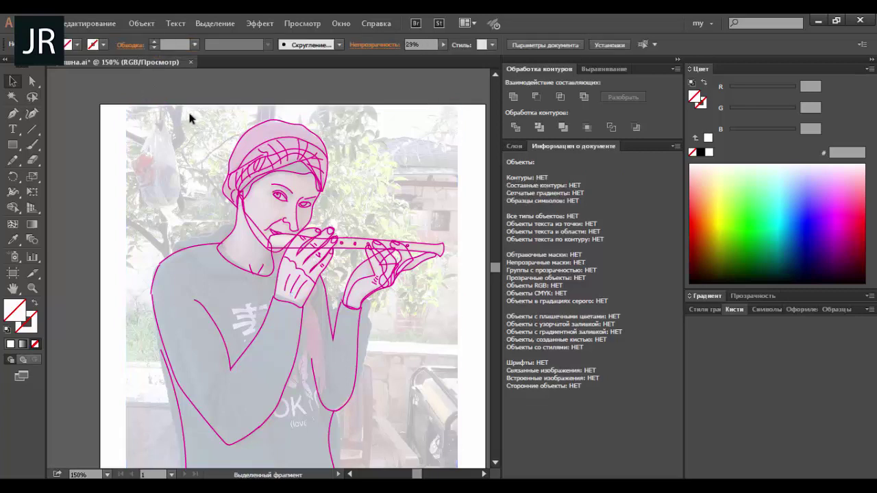
mouse_move(123, 108)
left_mouse_down()
mouse_move(452, 432)
mouse_move(435, 343)
left_mouse_up()
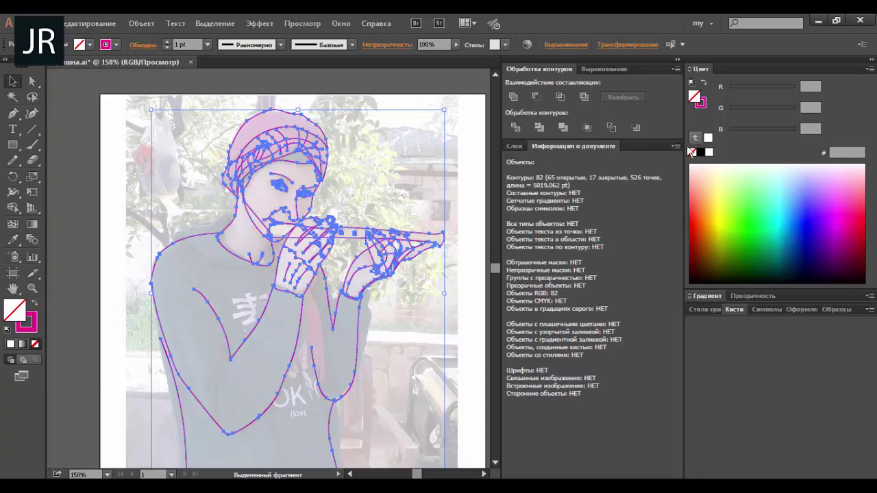
- Give all traced paths a light orange FFA151 fill and black strokes, then deselect
left_click(708, 198)
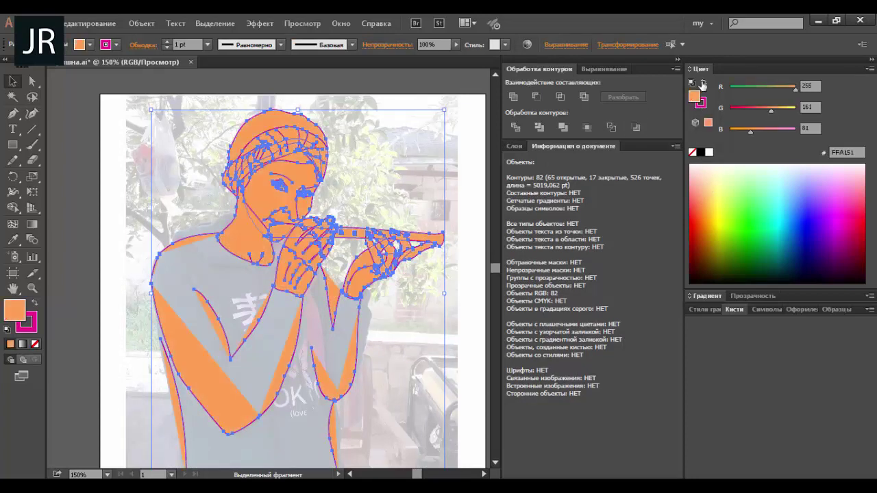
left_click(702, 103)
left_click(703, 197)
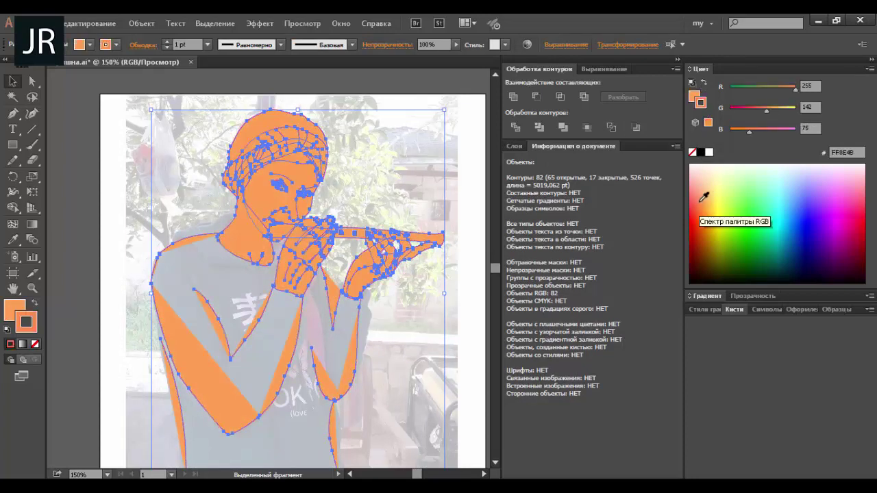
left_click(700, 152)
left_click(433, 159)
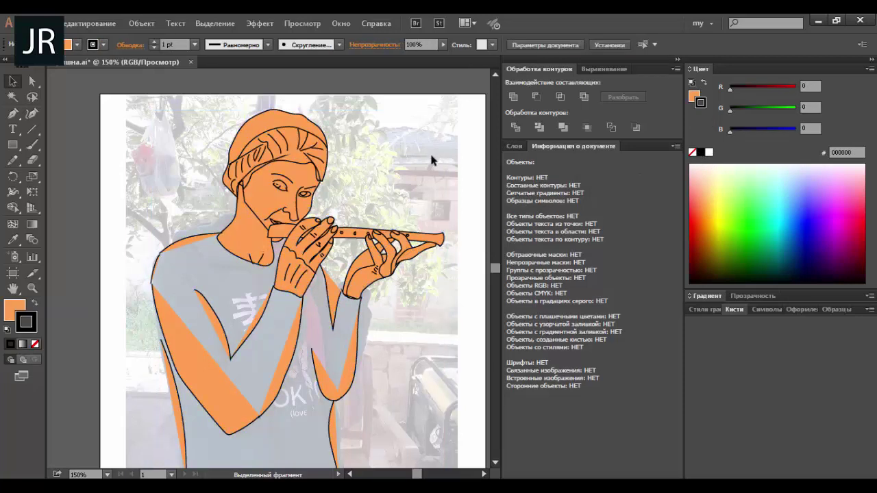
- Remove the fill from two eye lines and set their stroke to 2 pt
scroll(432, 160, "down", 3)
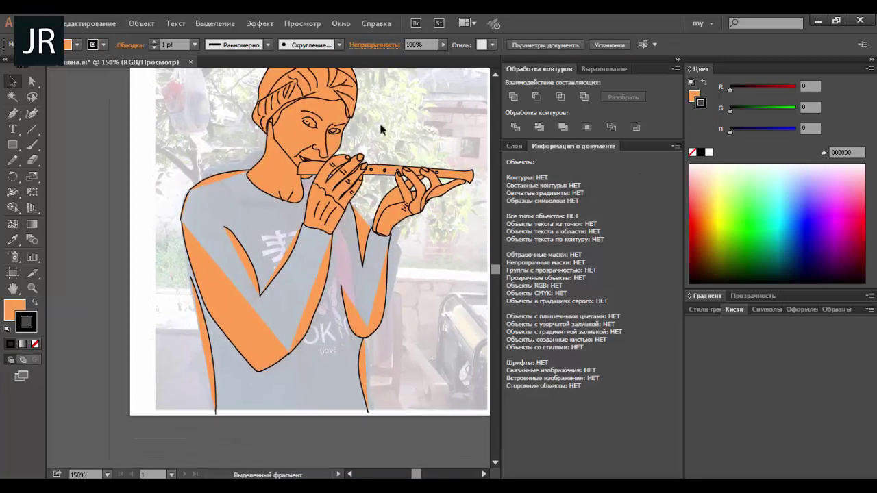
left_click(310, 121)
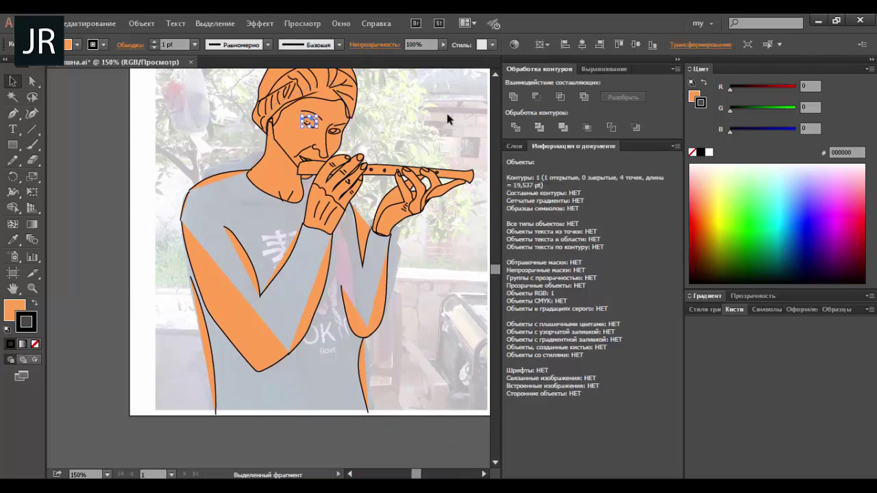
left_click(341, 130, "shift")
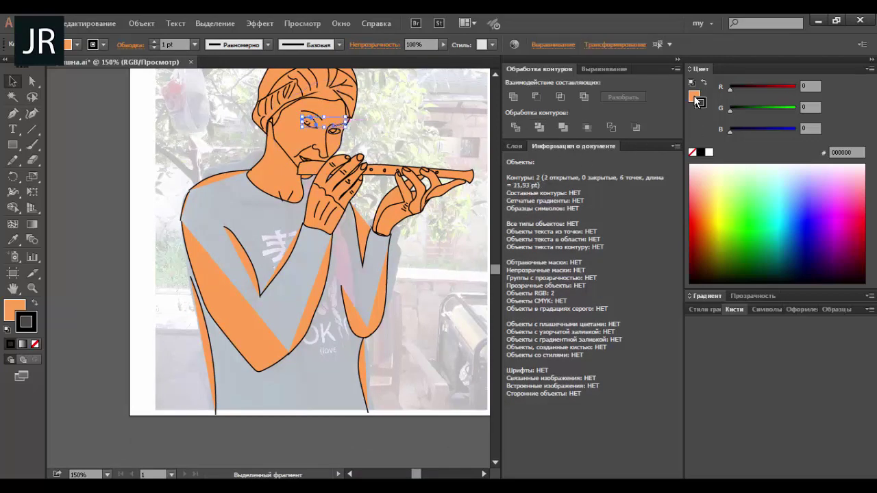
left_click(693, 95)
left_click(692, 152)
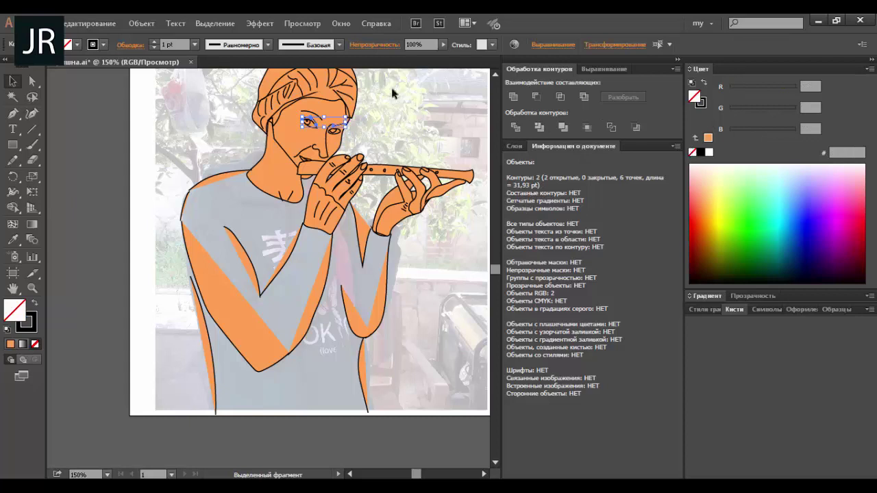
left_click(194, 45)
left_click(205, 116)
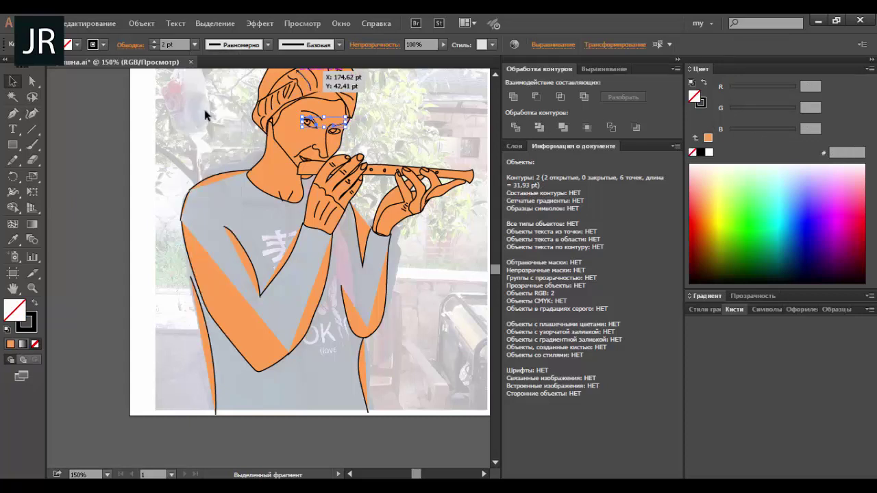
left_click(192, 98)
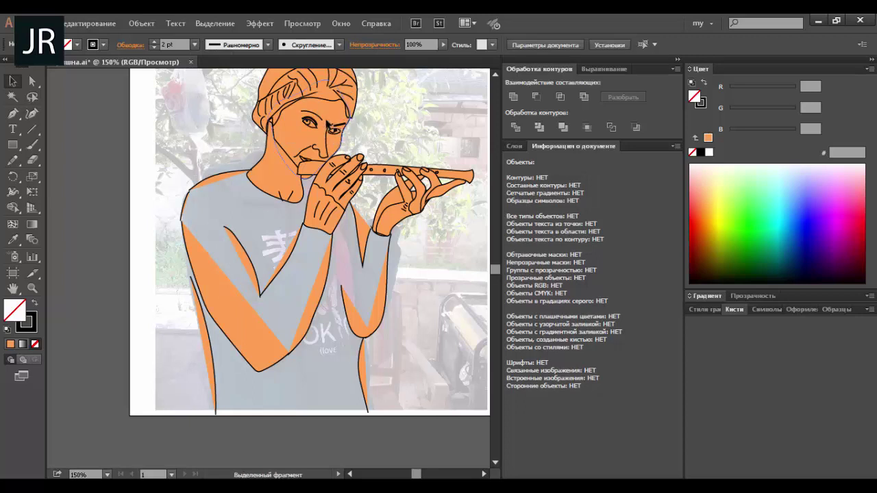
- Make the other eye line unfilled with a 2 pt tapered-profile stroke
left_click(320, 120)
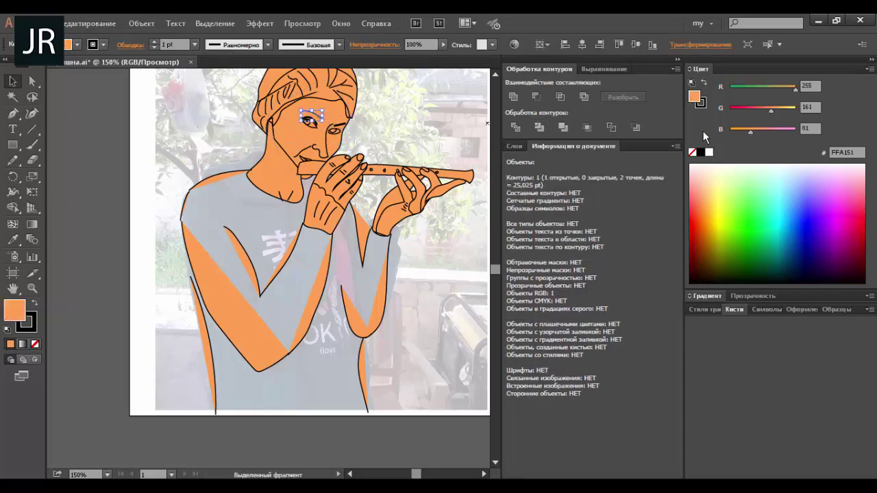
left_click(693, 153)
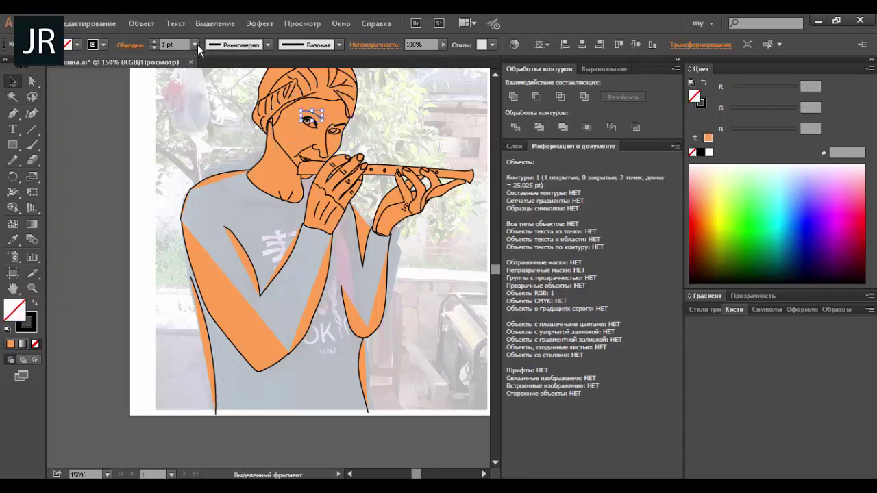
left_click(195, 45)
left_click(209, 115)
left_click(268, 44)
left_click(232, 88)
key("ctrl+shift+a")
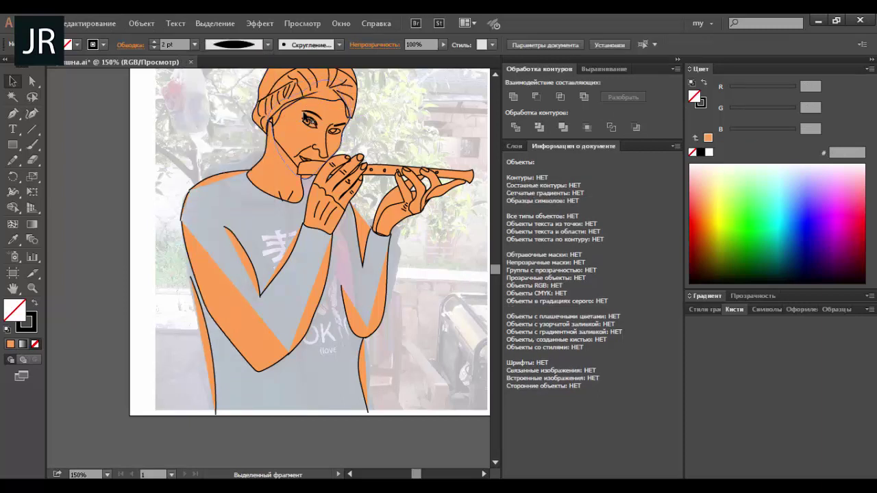
- Draw a short stroke beside the eye with an elliptical 2 pt width profile
left_click_drag(333, 126, 346, 122)
left_click(268, 45)
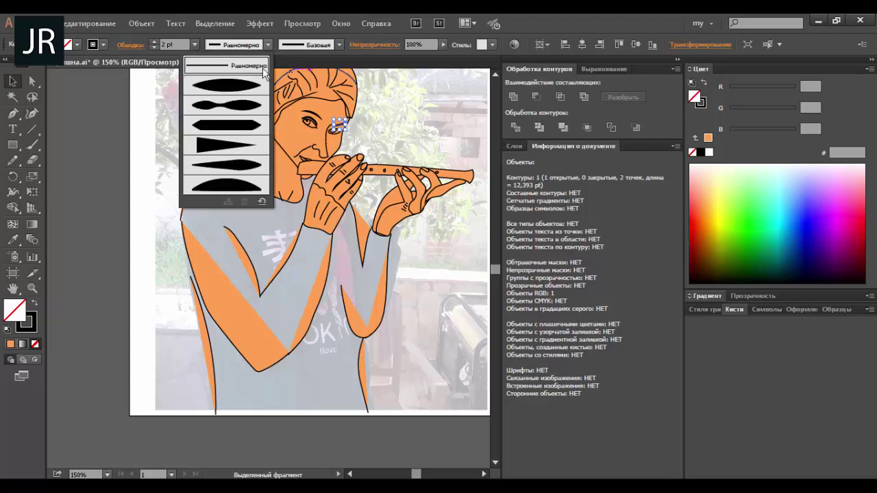
left_click(246, 86)
left_click(195, 45)
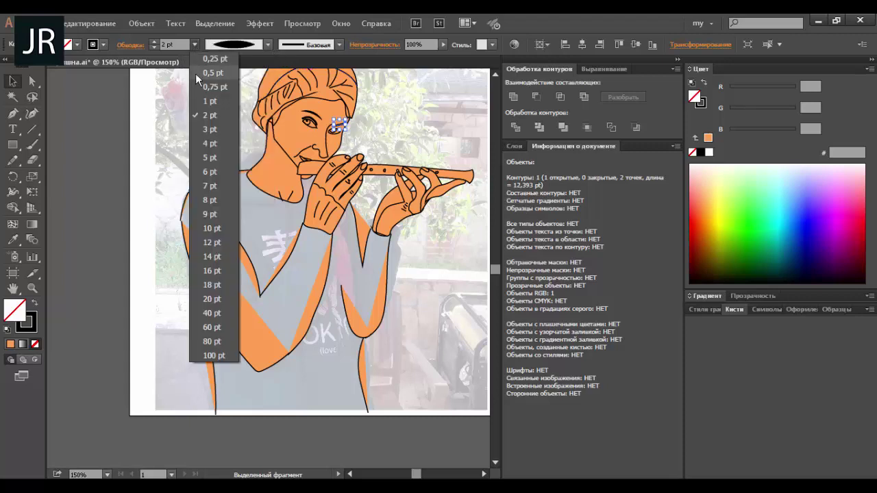
left_click(209, 116)
key("ctrl+shift+a")
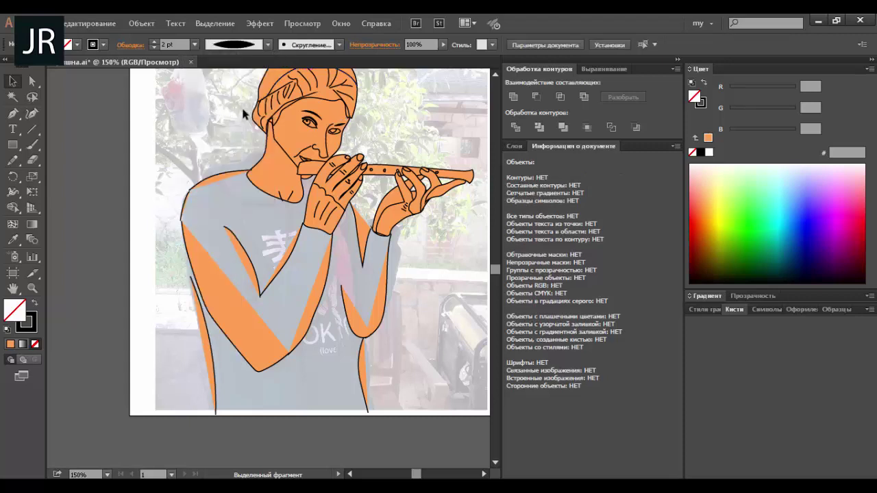
- Fill both pupils black
scroll(364, 121, "up", 5)
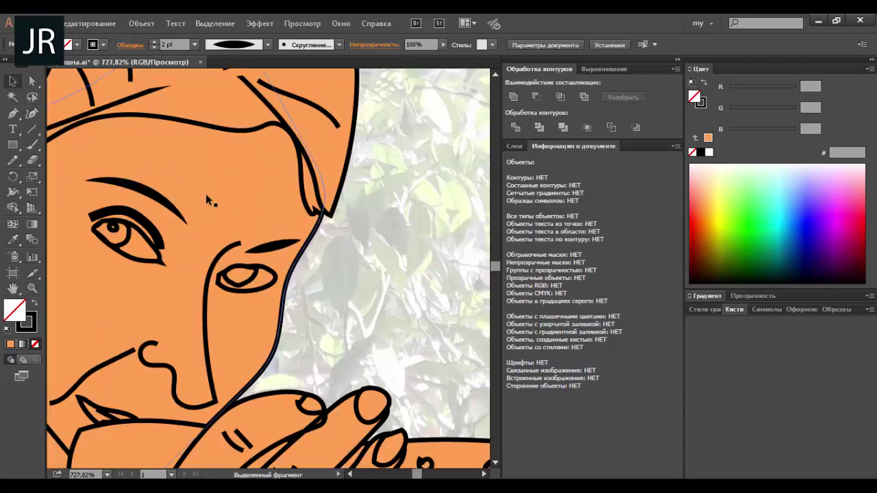
left_click(130, 237)
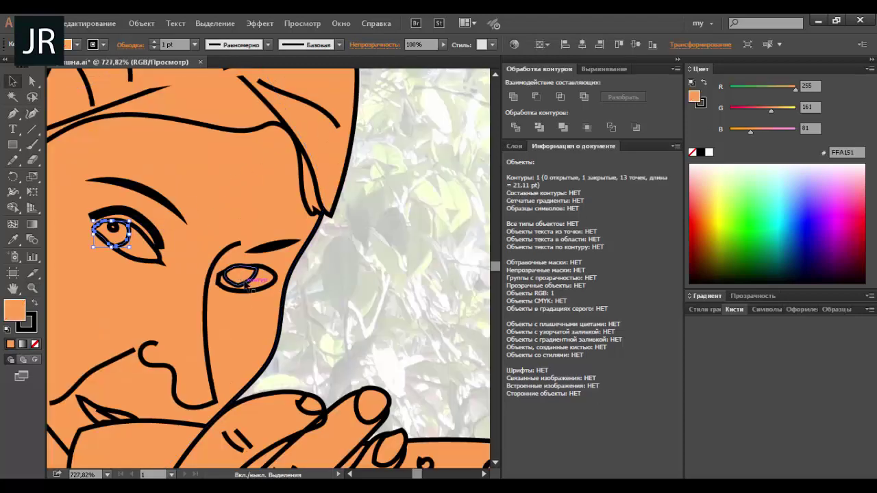
left_click(250, 279, "shift")
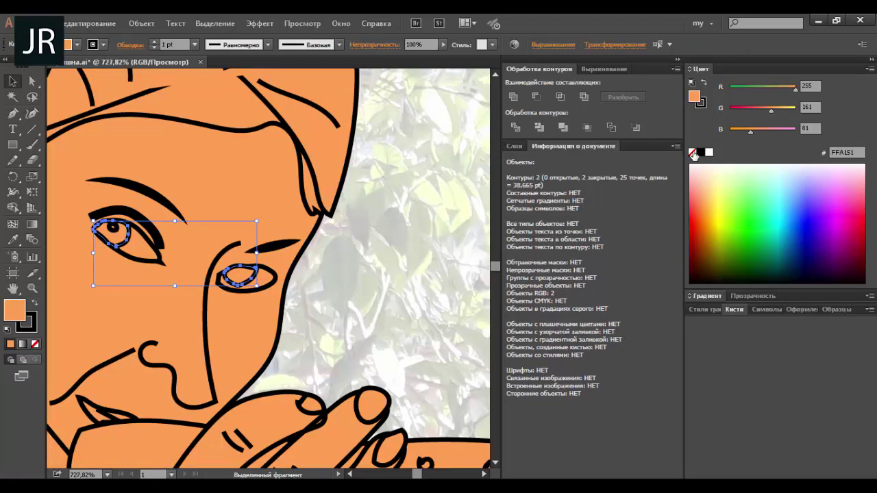
left_click(692, 153)
left_click(701, 106)
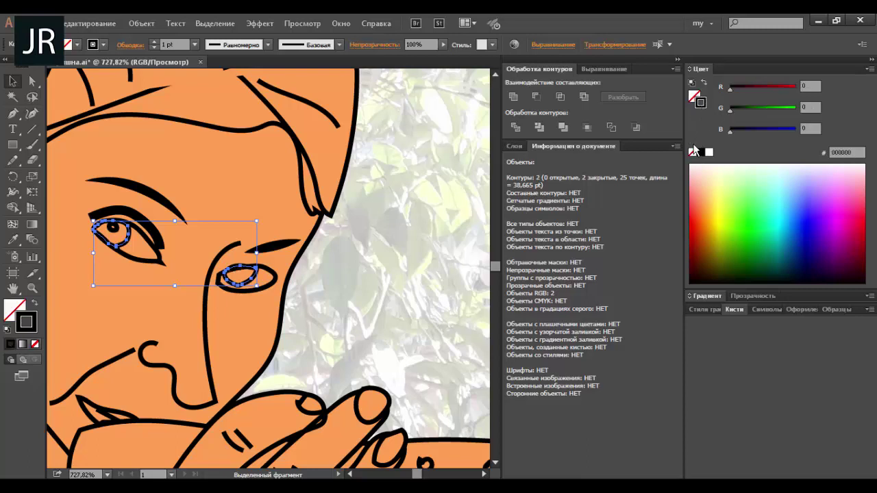
left_click(694, 96)
left_click(700, 153)
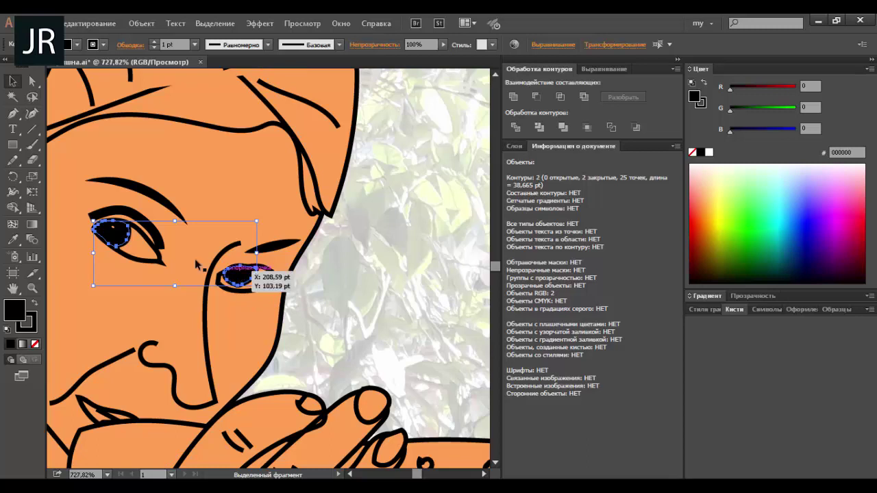
- Make the left eye's highlight white, enlarge and reposition it, and remove its outline
left_click(115, 230)
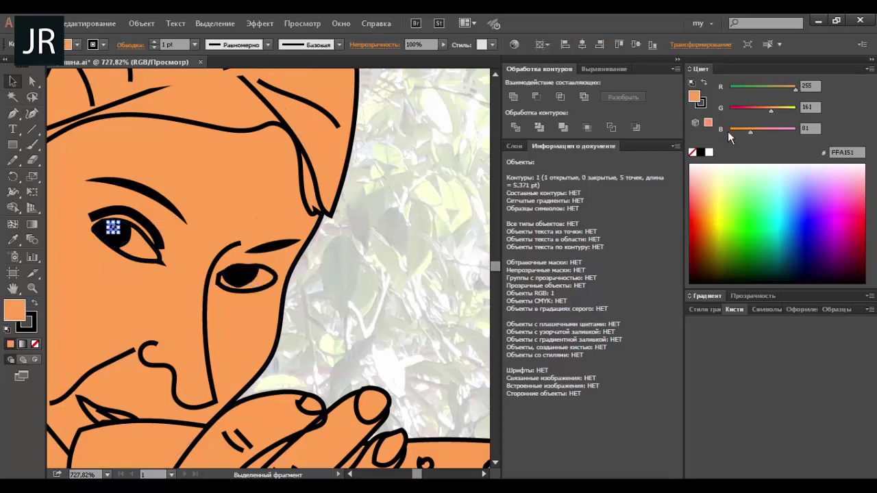
left_click(709, 153)
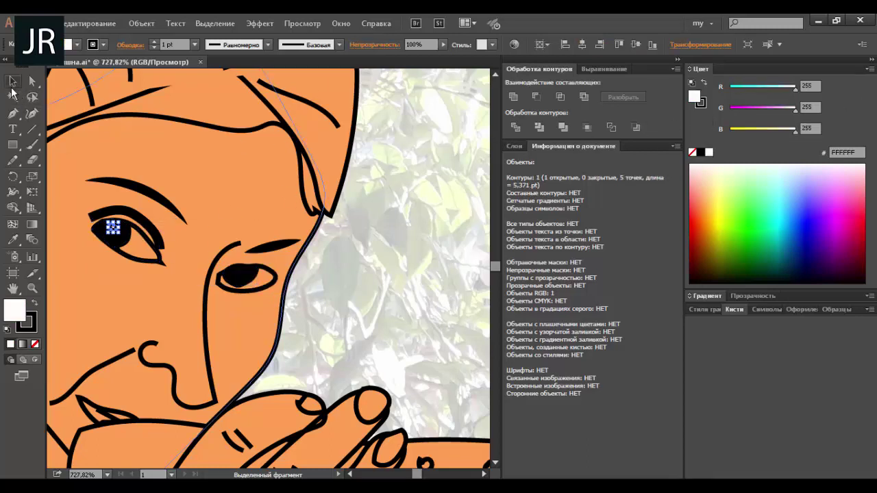
left_click(400, 256)
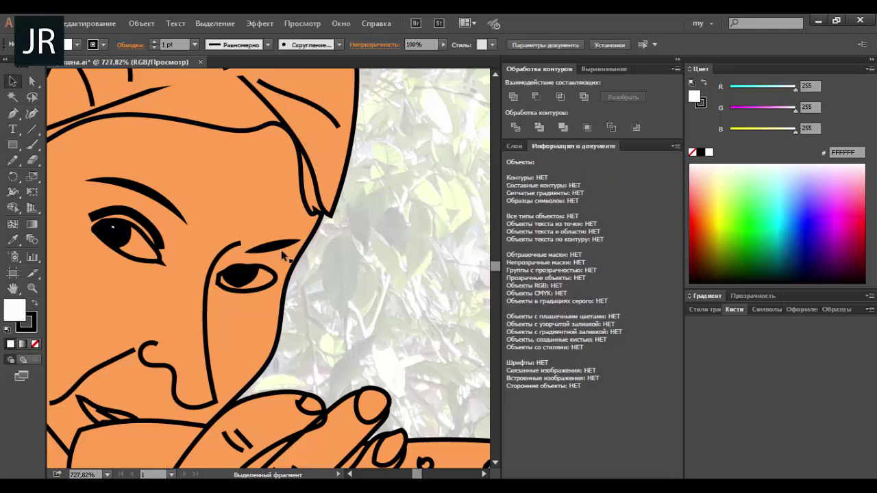
left_click(113, 227)
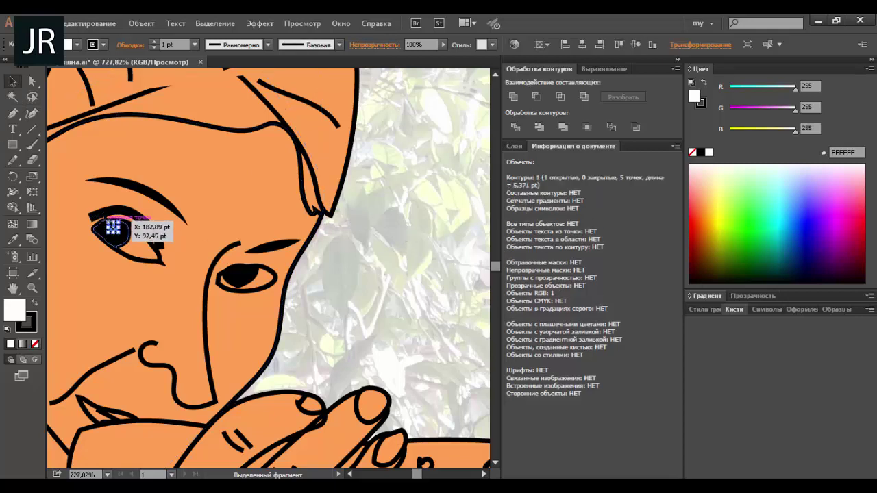
left_click_drag(113, 231, 126, 239)
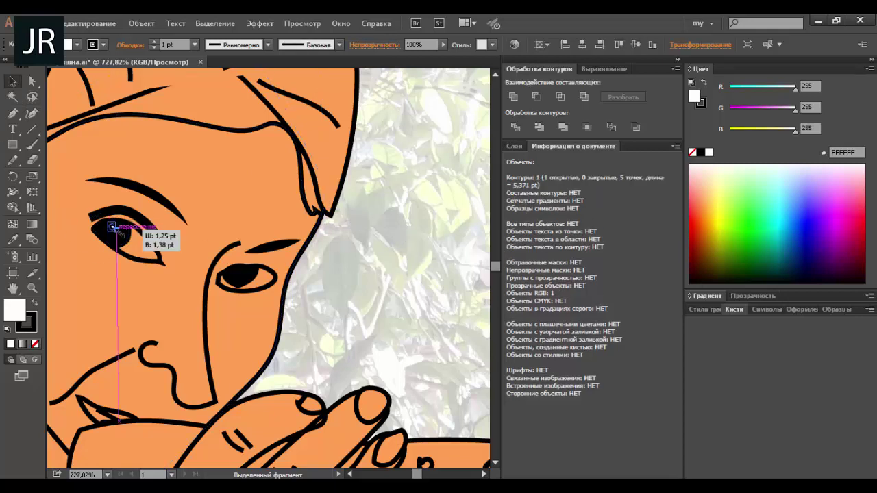
left_click(416, 264)
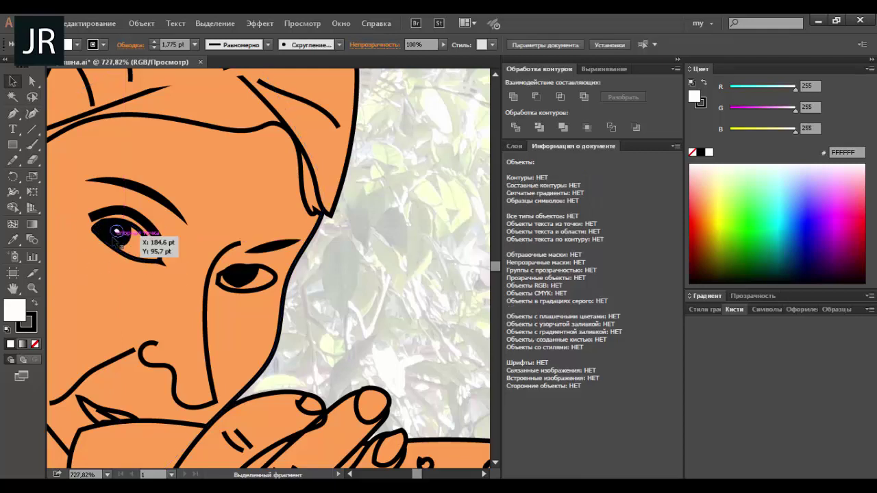
left_click_drag(123, 238, 116, 231)
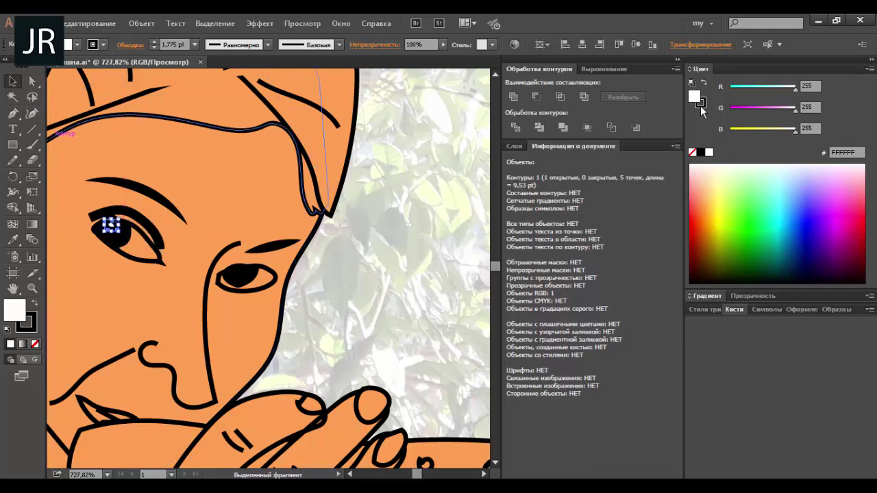
left_click(700, 104)
left_click(692, 152)
left_click(403, 260)
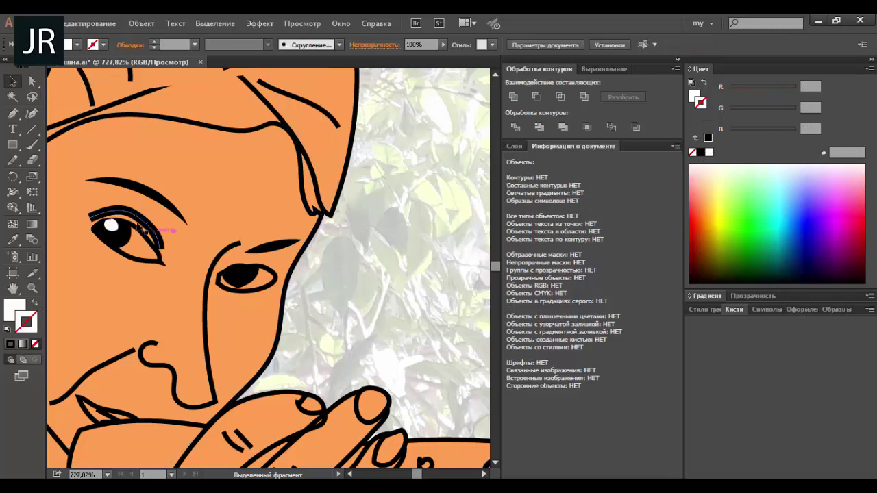
- Alt-drag a copy of the white highlight into the right eye
left_click_drag(110, 227, 114, 231)
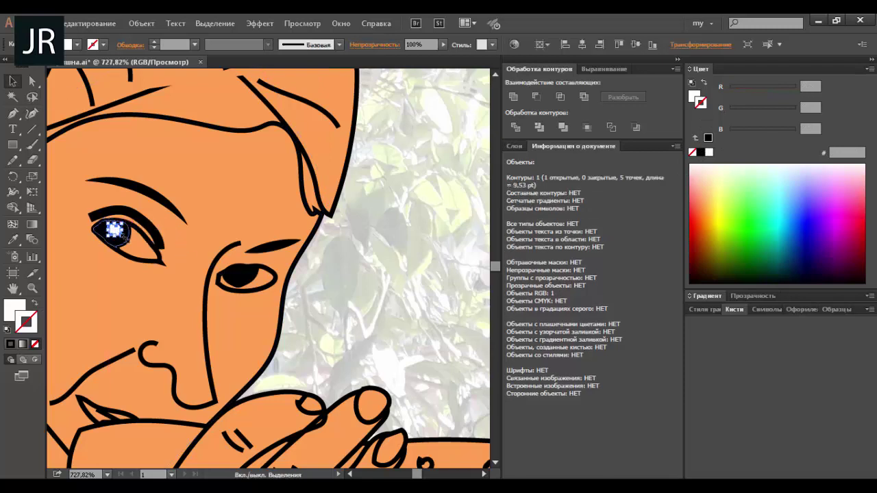
left_click_drag(115, 230, 251, 286)
left_click(374, 299)
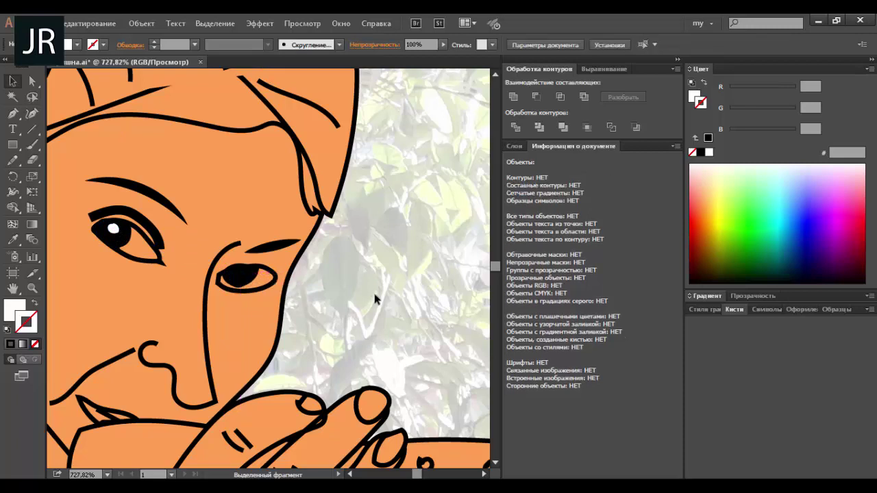
left_click(283, 291)
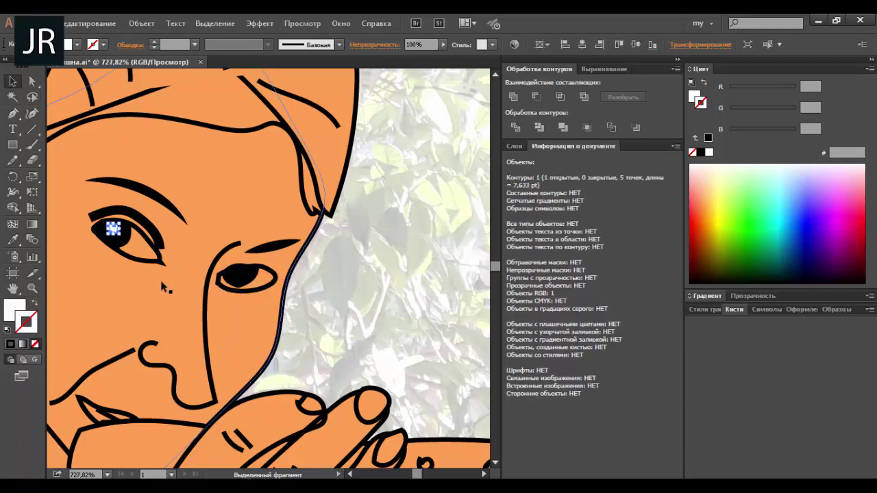
left_click(113, 228)
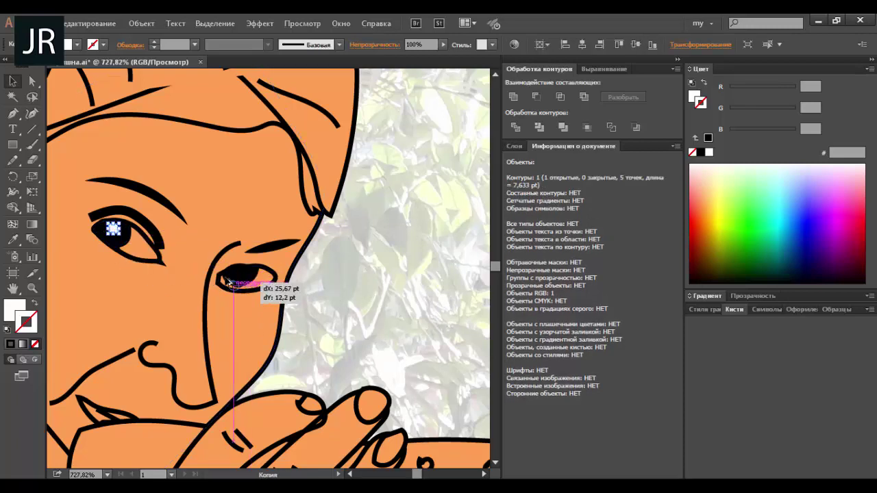
left_click_drag(115, 230, 241, 277)
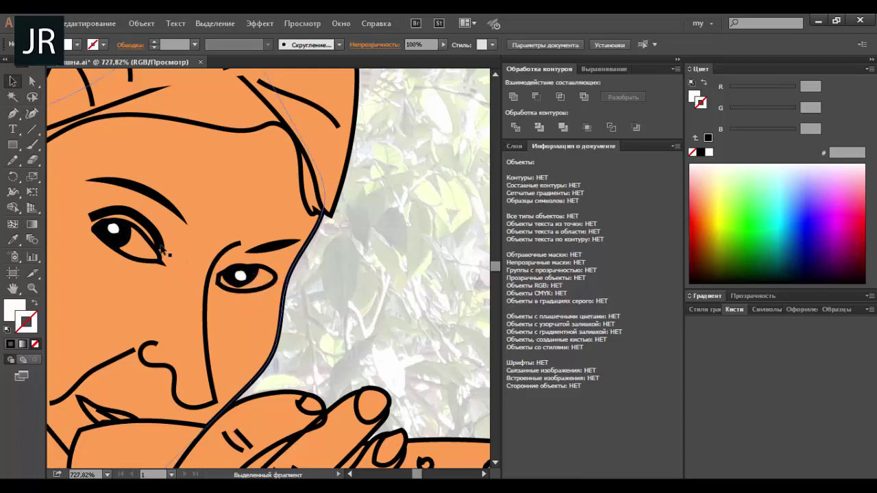
left_click(147, 230)
- Give the upper eyelid a tapered width profile and raise and tilt the right eyebrow
left_click(268, 44)
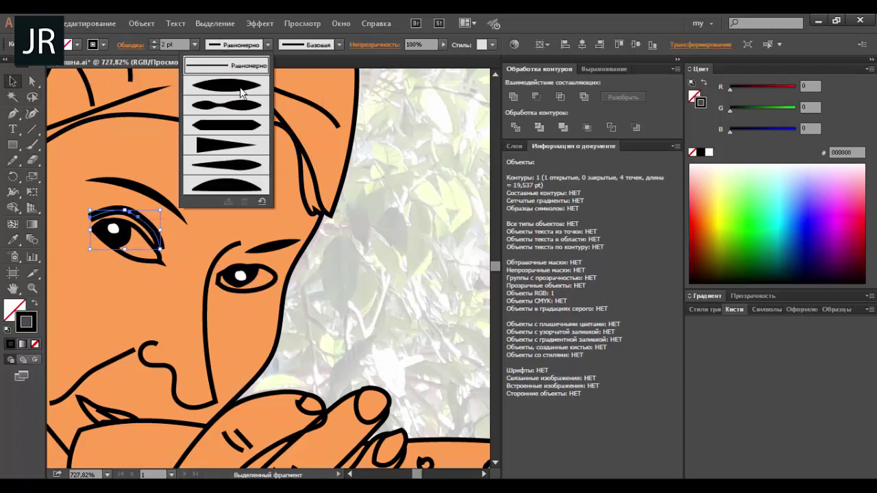
left_click(232, 94)
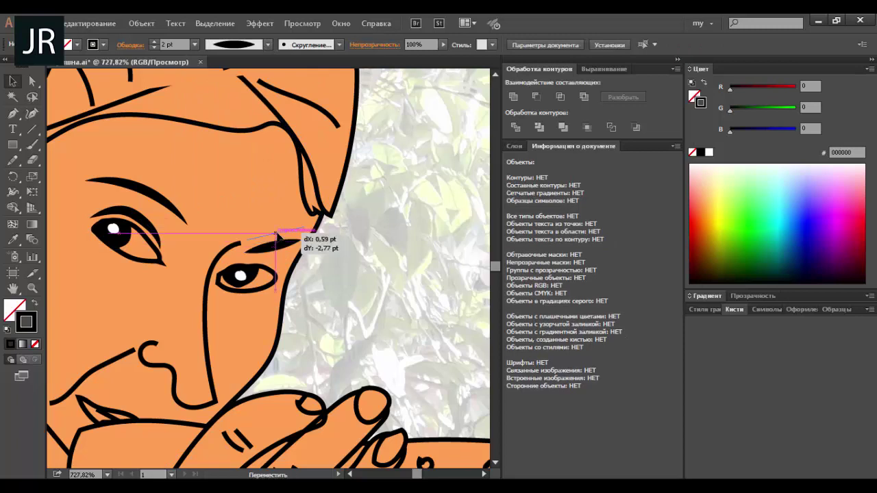
mouse_move(274, 246)
left_mouse_down()
mouse_move(280, 232)
mouse_move(316, 238)
mouse_move(300, 241)
mouse_move(309, 246)
mouse_move(306, 236)
left_mouse_up()
key("a")
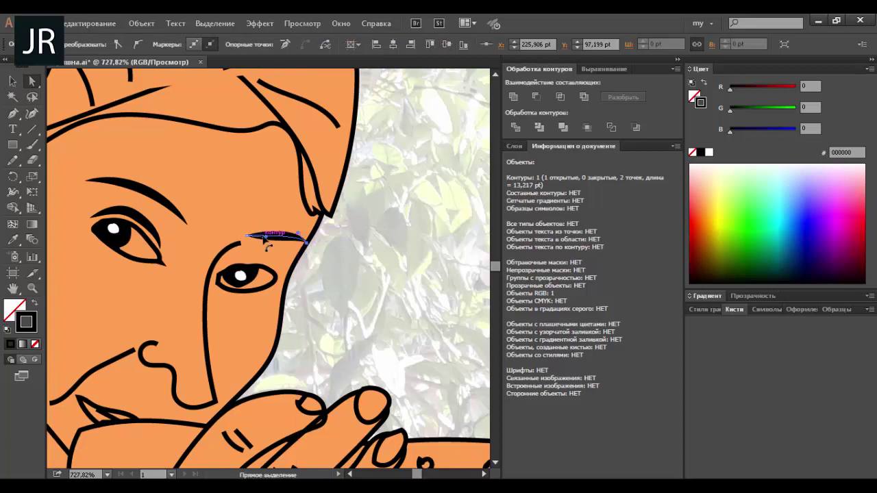
key("v")
left_click(372, 362)
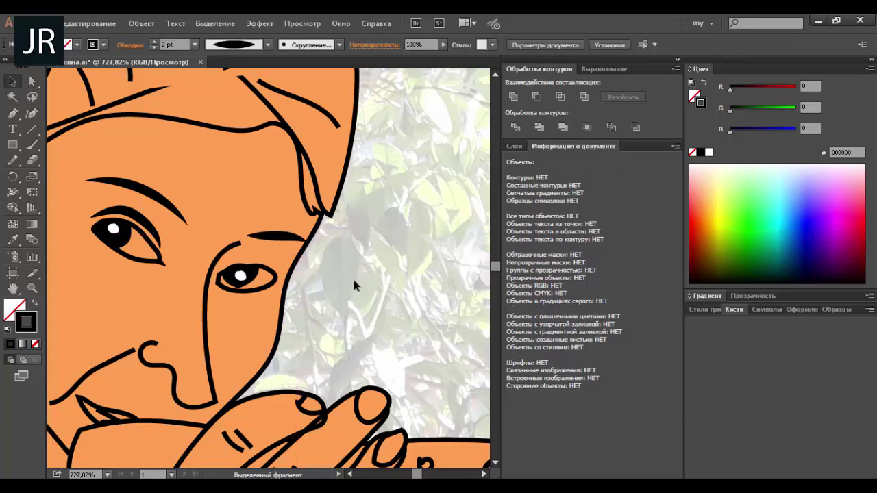
- Give the nose line a tapered width profile and move its bottom anchor
left_click(214, 291)
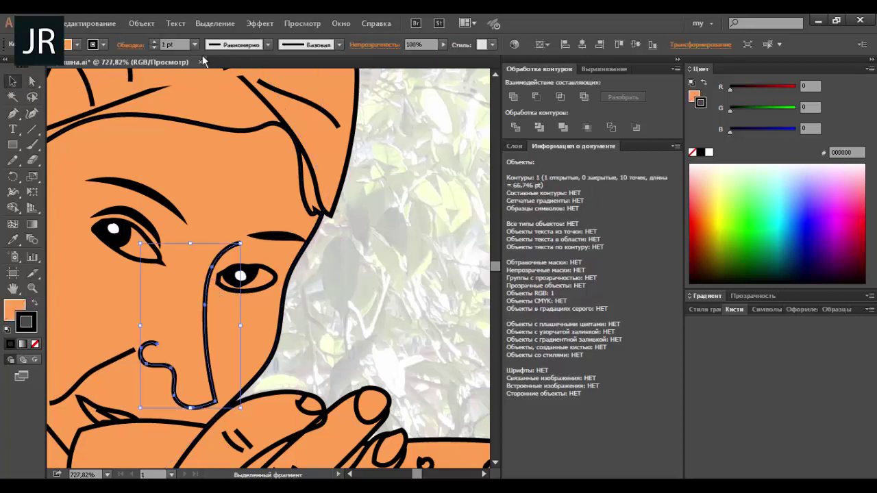
left_click(194, 44)
left_click(268, 44)
left_click(232, 87)
key("a")
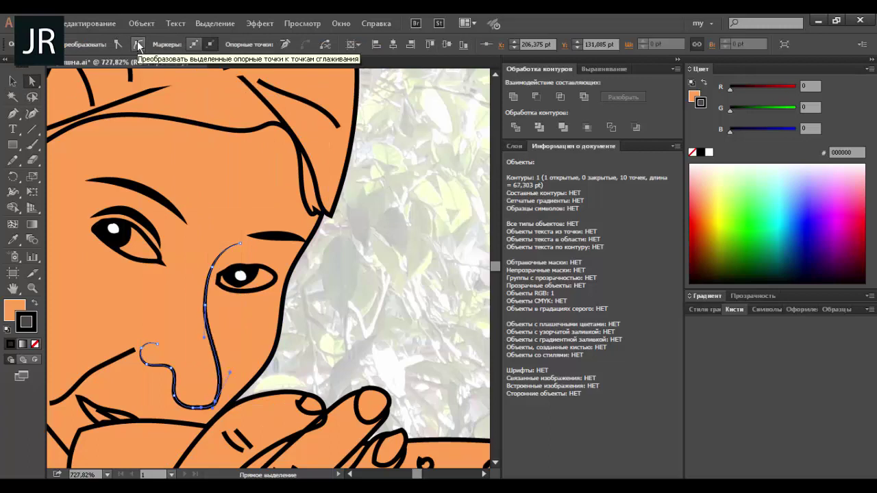
left_click_drag(214, 402, 205, 400)
- Remove two nose anchors and reshape the nose curve and tip smoothly
key("minus")
left_click(203, 398)
left_click(205, 404)
key("a")
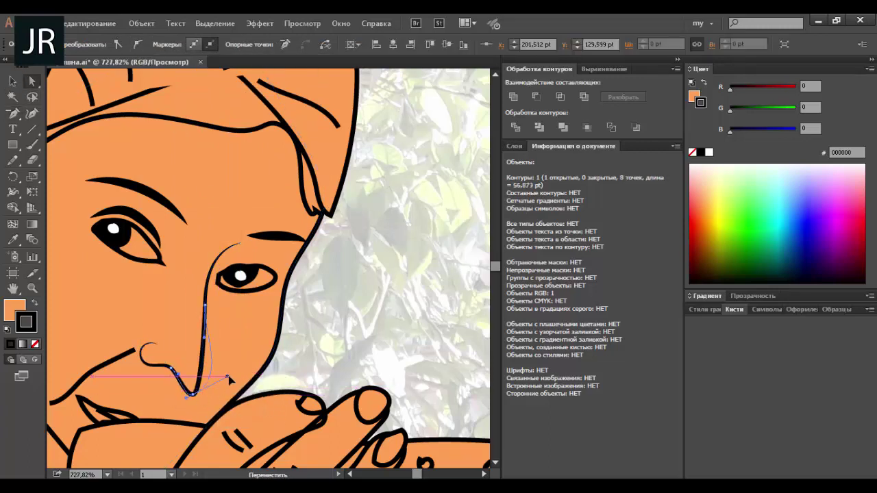
left_click_drag(207, 370, 191, 344)
left_click(209, 303)
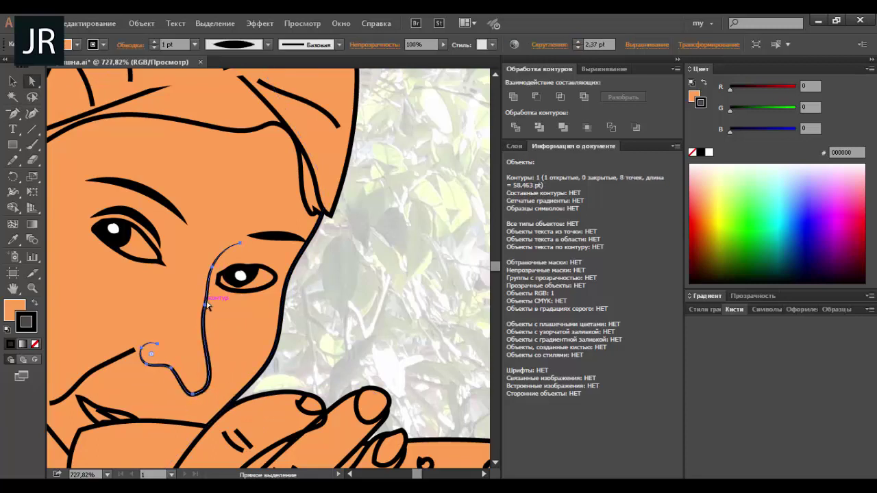
left_click(214, 394)
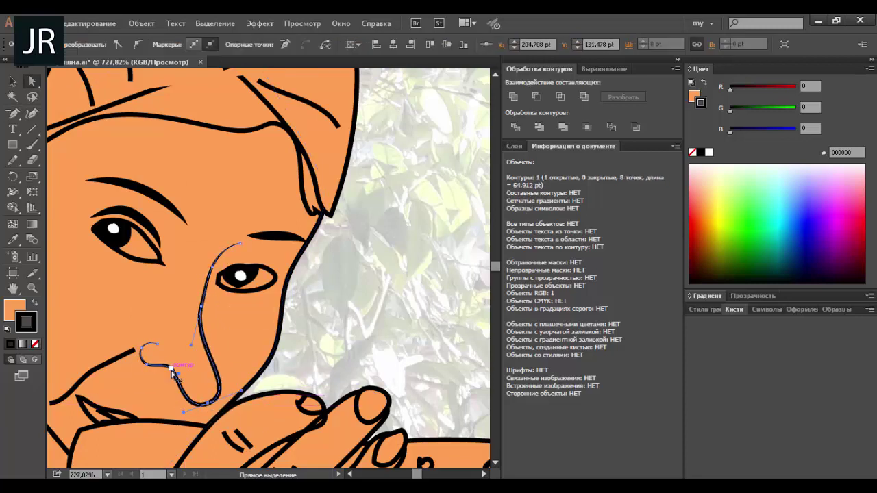
left_click_drag(175, 373, 168, 363)
- Delete the lower part of the cheek line beside the nose and extend it left
left_click(109, 368)
left_click(53, 403)
key("Delete")
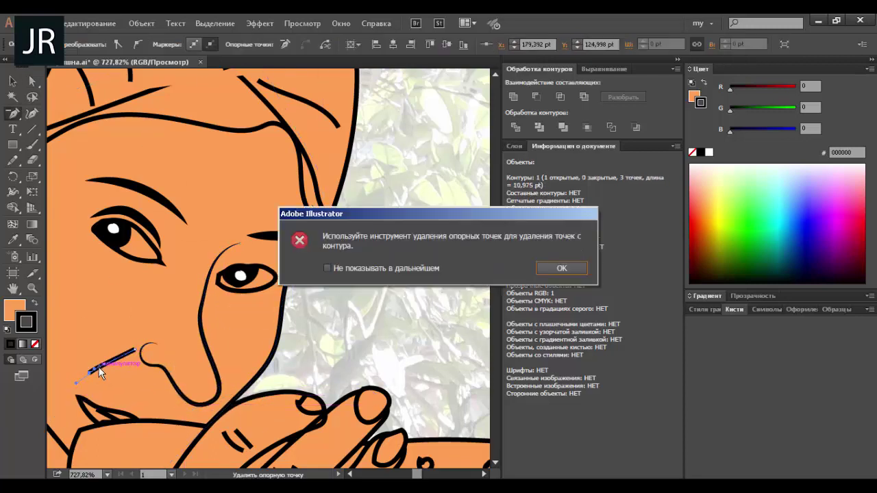
left_click(558, 268)
key("v")
left_click(268, 44)
left_click(250, 66)
key("a")
left_click_drag(102, 367, 122, 359)
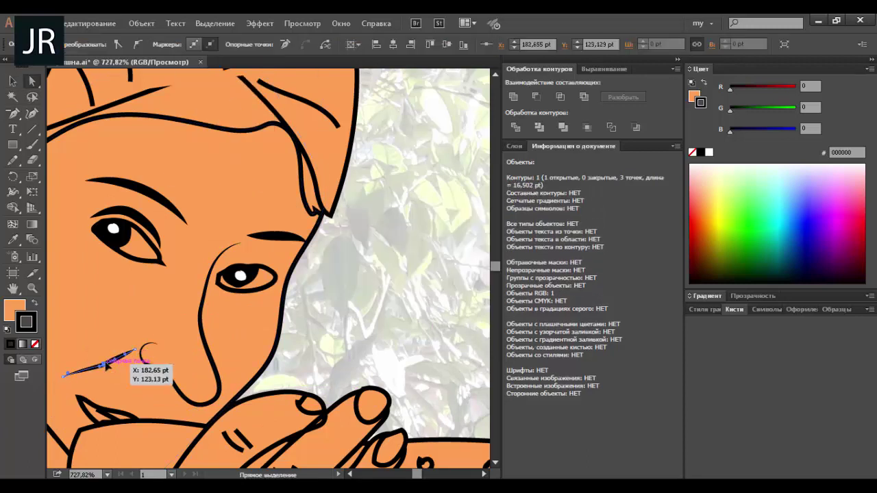
left_click(198, 396)
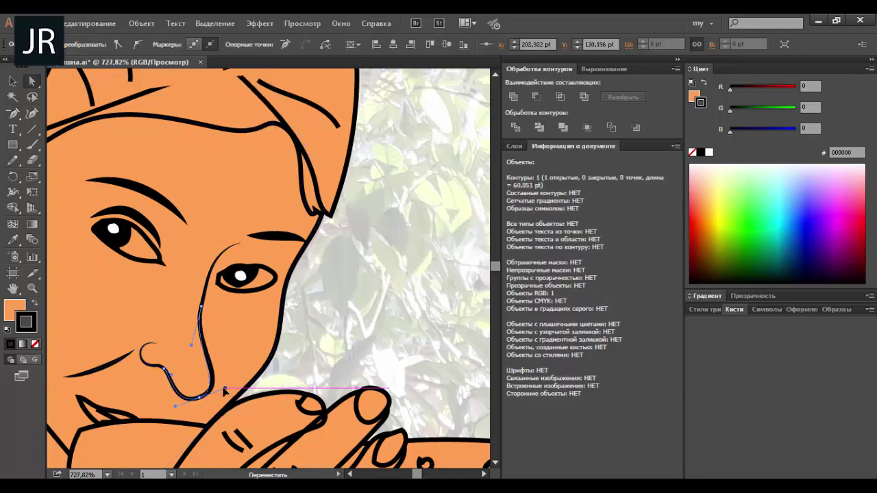
- Deselect, fit the artboard, and zoom in on the face around the nose
key("ctrl+minus")
key("ctrl+shift+a")
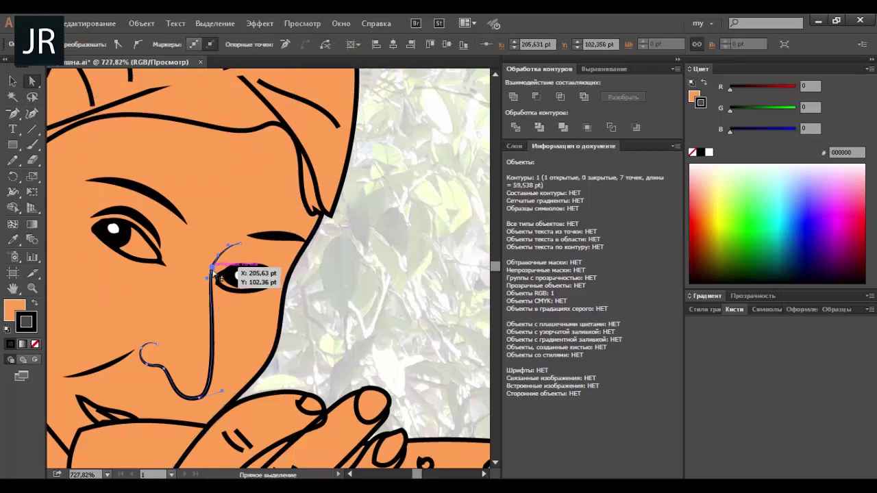
key("ctrl+0")
key("z")
left_click_drag(219, 133, 326, 233)
- Draw a thin rectangular bar beside the flute
key("v")
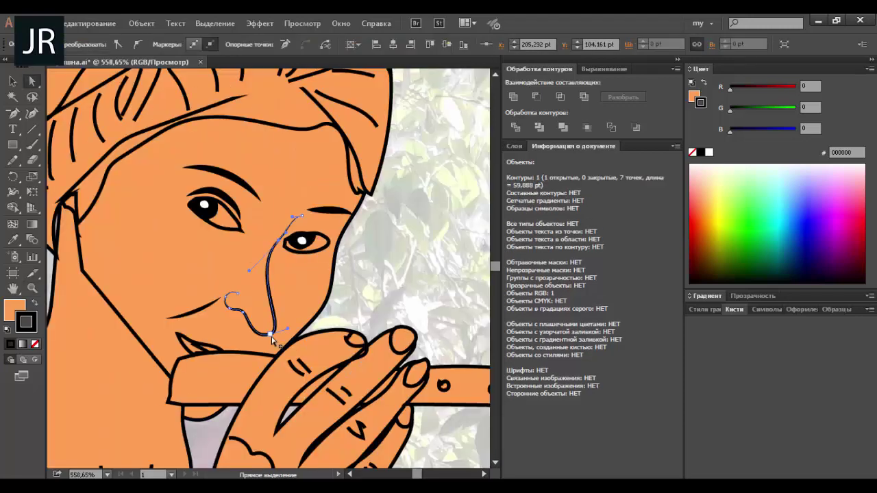
key("ctrl+0")
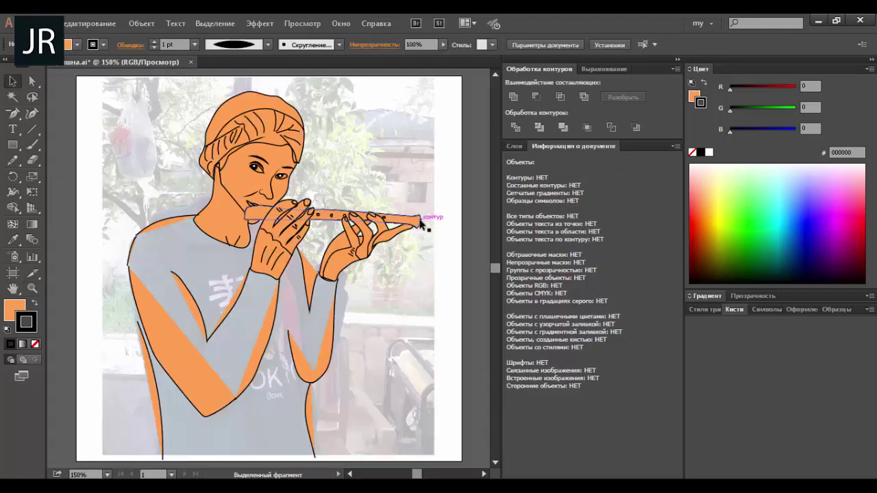
key("m")
left_click_drag(331, 157, 458, 162)
- Fill the turban darker orange, the hair band dark brown 6C2800, and the face deep blue 00539A
key("v")
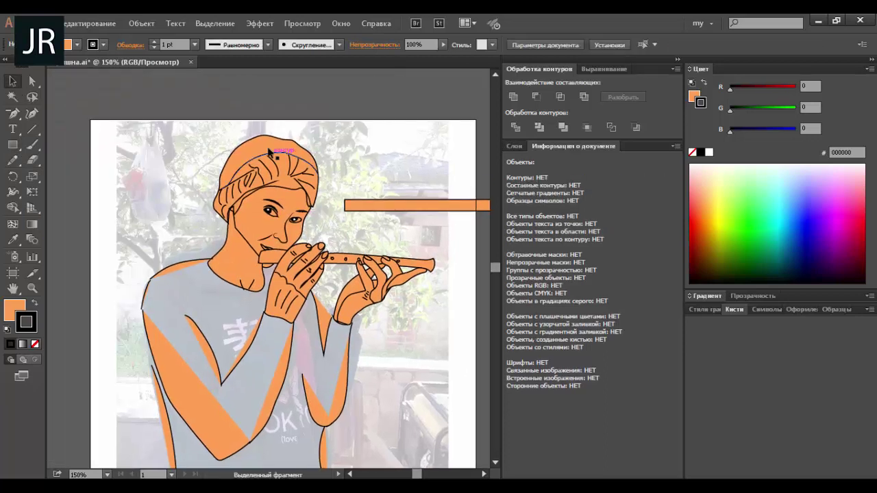
left_click(264, 161)
left_click(711, 220)
left_click(702, 252)
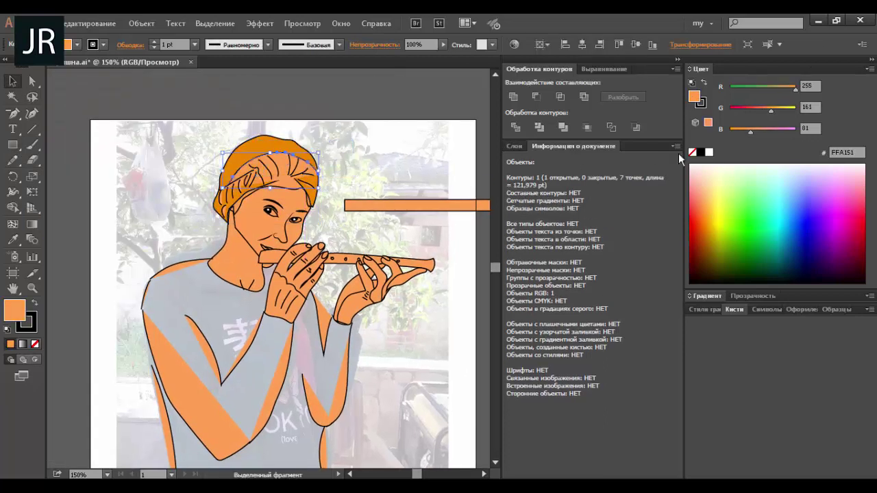
left_click(270, 177)
left_click(689, 237)
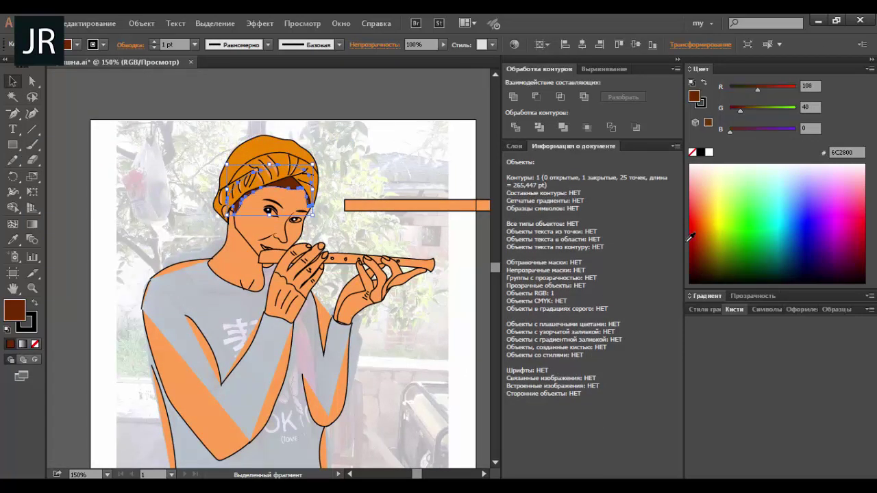
left_click(246, 226)
left_click(793, 248)
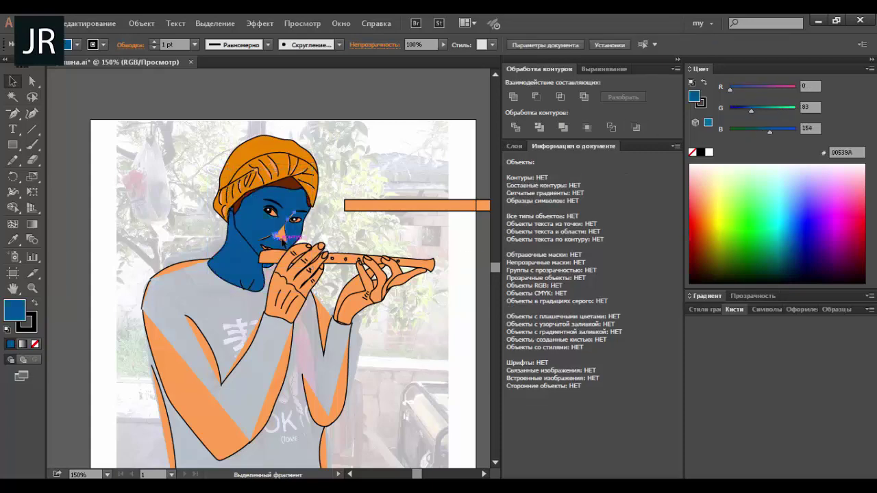
- Recolour the lip shape red
key("ctrl+shift+a")
left_click(182, 387)
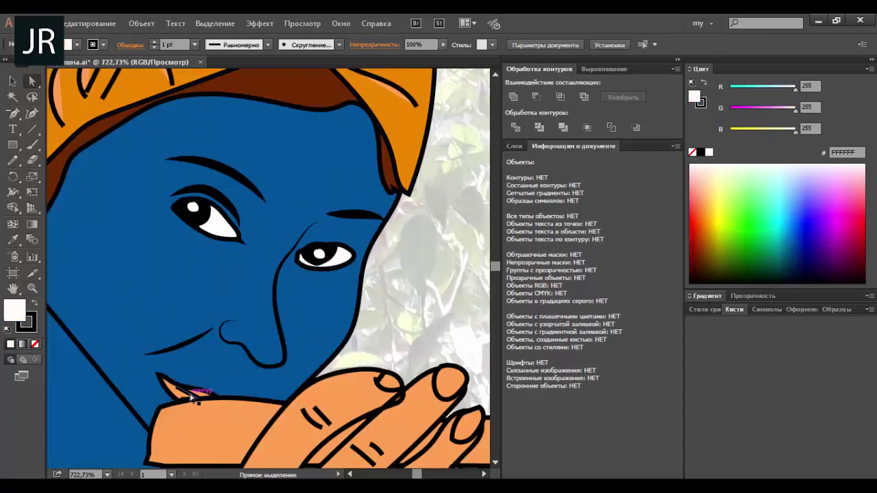
left_click(707, 248)
left_click_drag(707, 249, 863, 220)
key("ctrl+0")
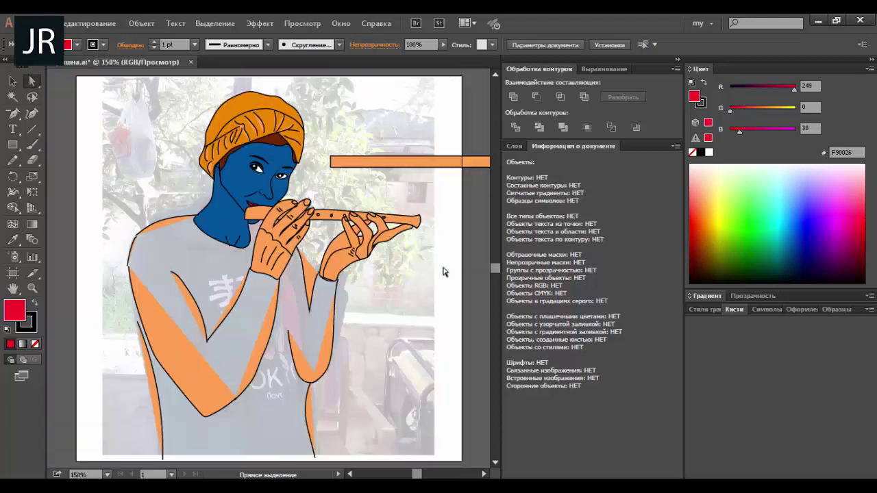
key("ctrl+shift+a")
key("n")
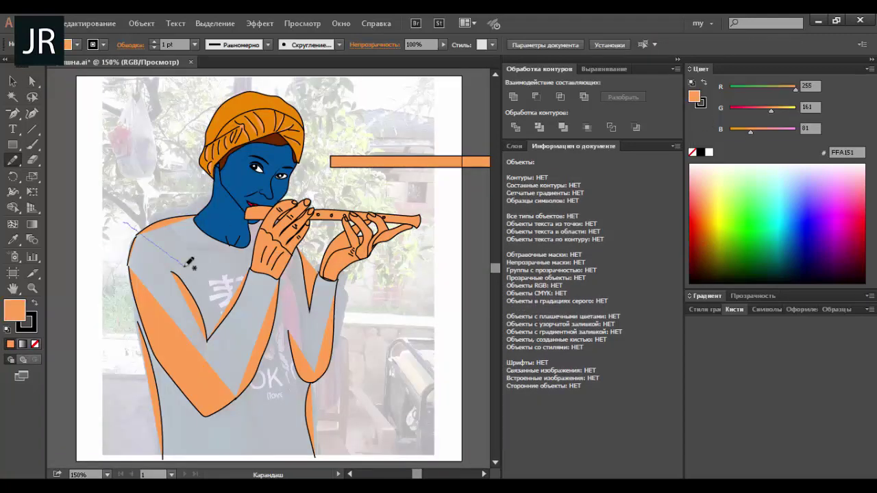
- Join the orange shoulder and arm pieces into one shape
key("v")
right_click(133, 226)
key("Escape")
left_click_drag(130, 288, 147, 263)
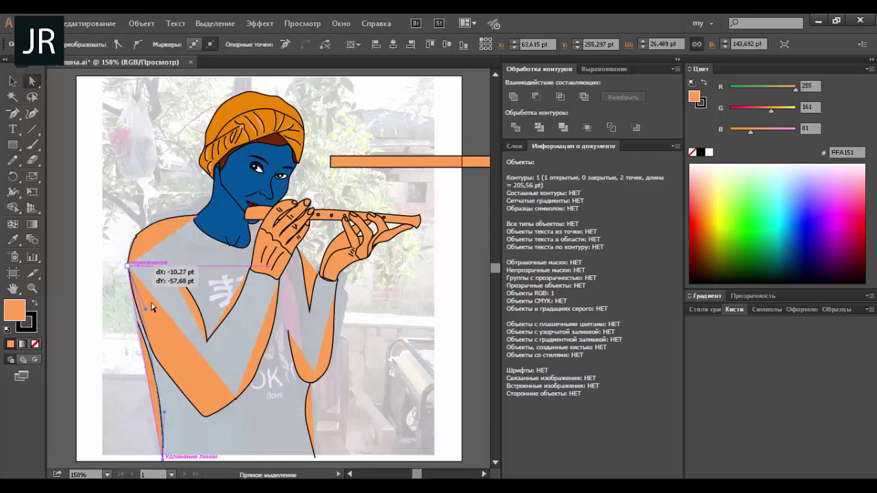
right_click(165, 333)
key("Escape")
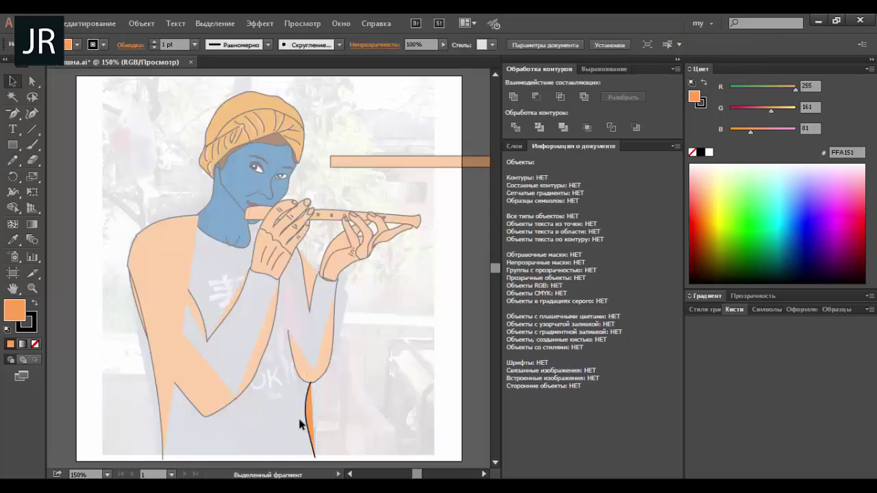
right_click(167, 427)
left_click(285, 308)
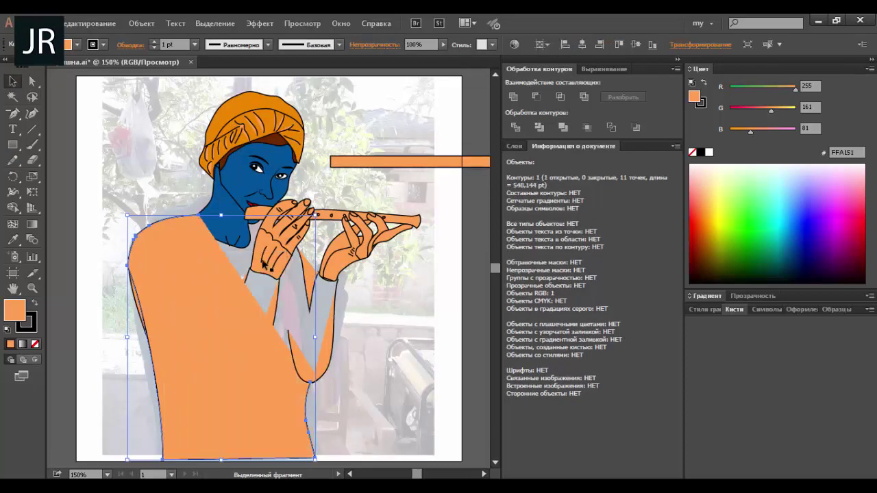
left_click(200, 218)
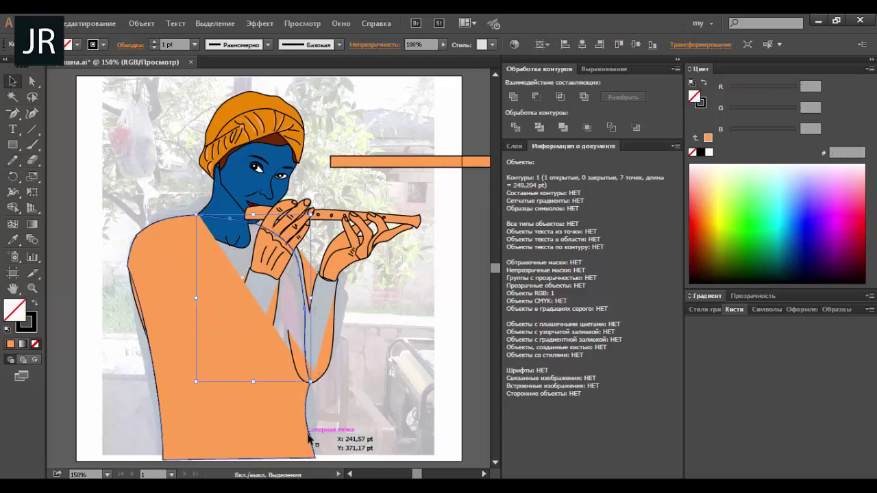
left_click(309, 438, "shift")
- Eyedropper the face's blue 00539A onto the body and the V-shaped arm piece
key("ctrl+8")
left_click(812, 218)
key("i")
left_click(219, 200)
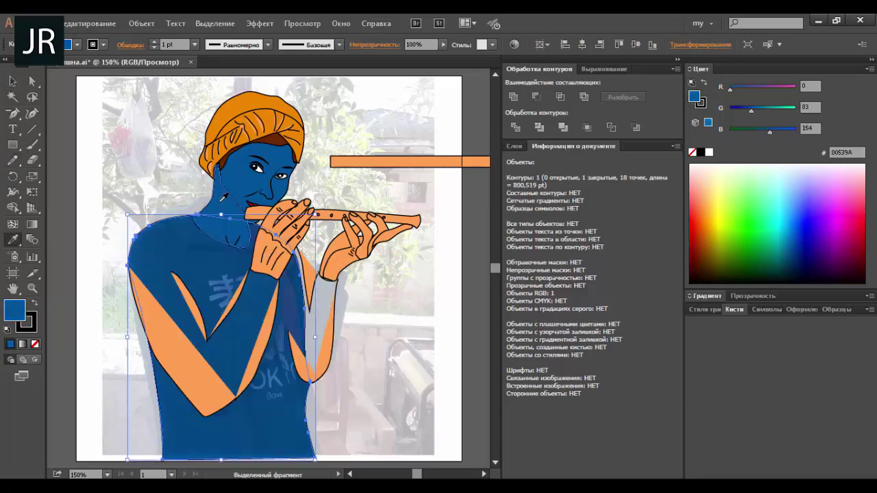
key("ctrl+shift+a")
key("v")
left_click(205, 320)
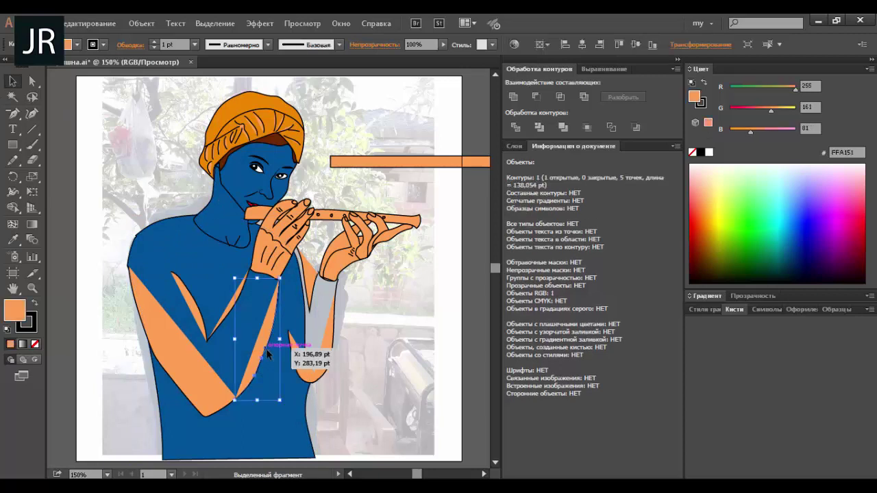
key("i")
left_click(205, 302)
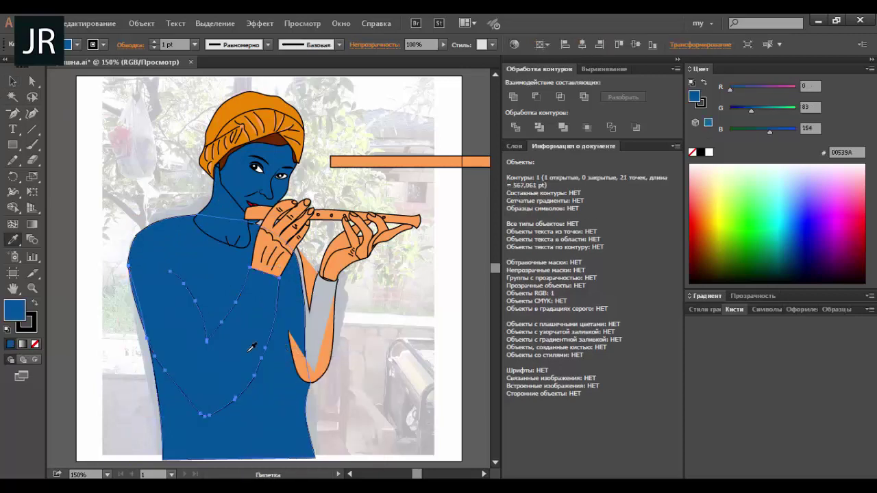
key("ctrl+shift+a")
key("v")
- Colour the left and right hands the same blue as the body
left_click(274, 233)
key("i")
left_click(192, 288)
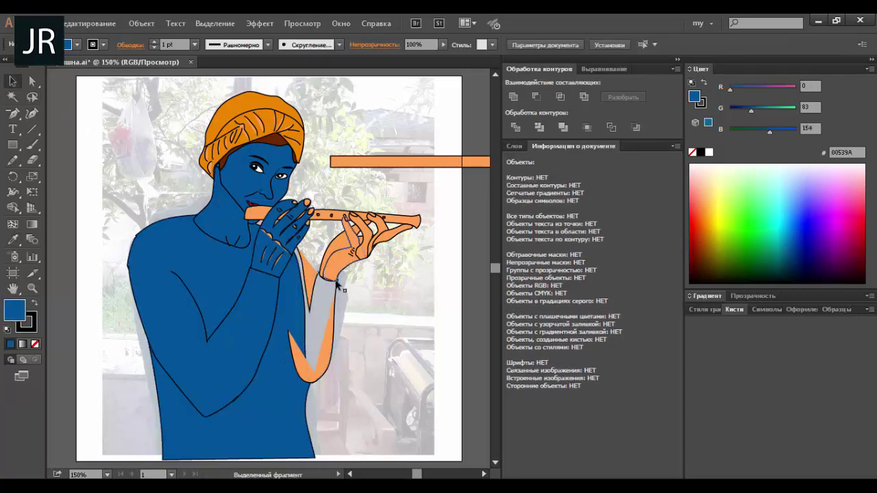
key("ctrl+shift+a")
key("v")
left_click(351, 250)
key("i")
left_click(205, 308)
- Turn the remaining orange arm pieces blue
key("ctrl+shift+a")
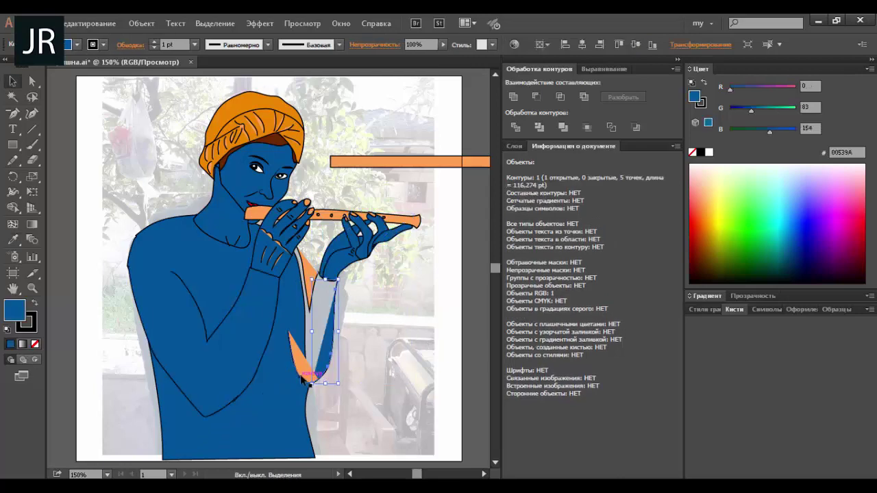
right_click(315, 295)
key("Escape")
key("i")
left_click(205, 309)
key("ctrl+shift+a")
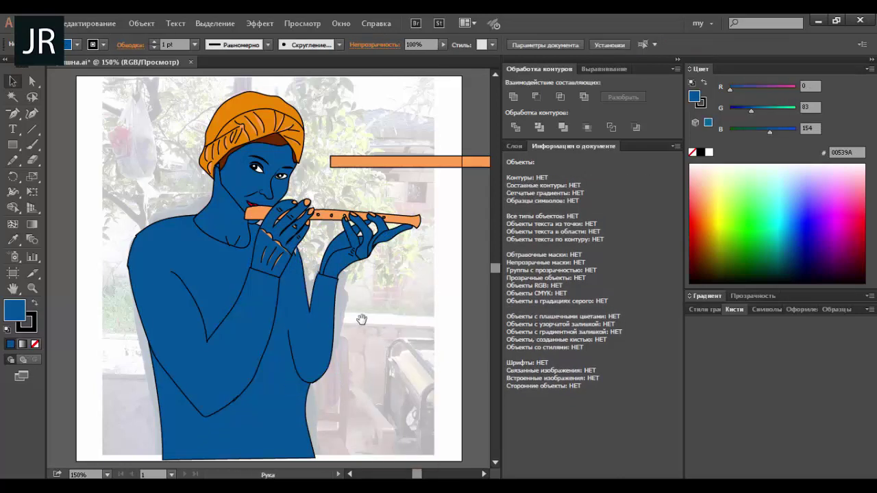
- Pan and zoom to inspect the shapes on the left hand
left_click_drag(253, 224, 218, 221)
scroll(220, 220, "up", 3)
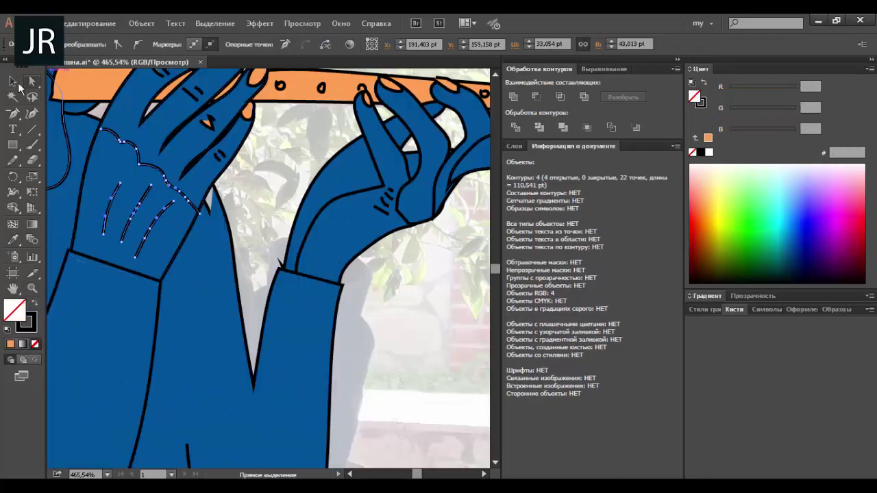
left_click(182, 196)
left_click(183, 195)
key("ctrl+shift+a")
scroll(289, 245, "up", 3)
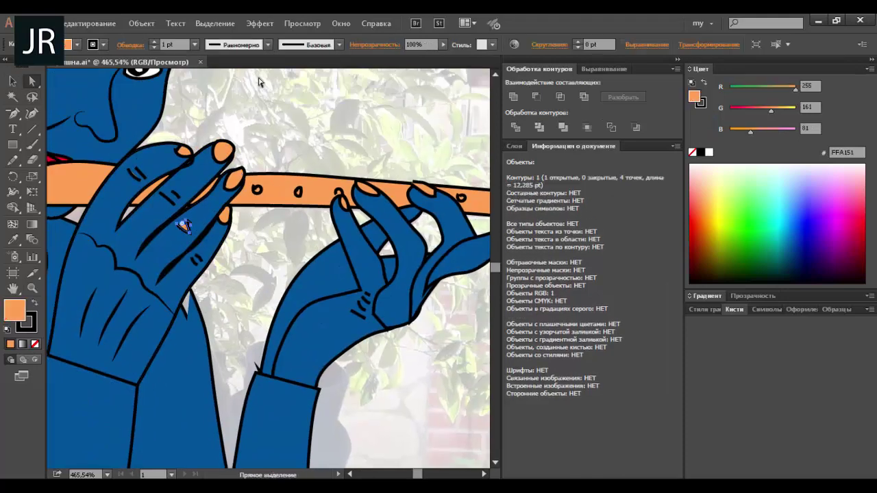
key("a")
scroll(432, 285, "down", 3)
scroll(433, 285, "down", 1)
scroll(432, 285, "up", 1)
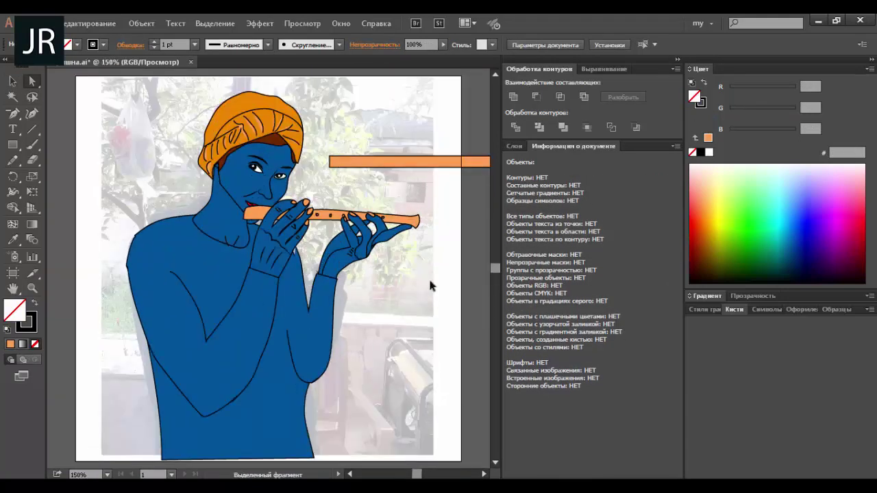
- Pencil a collar around the neckline and fill it mustard yellow
key("n")
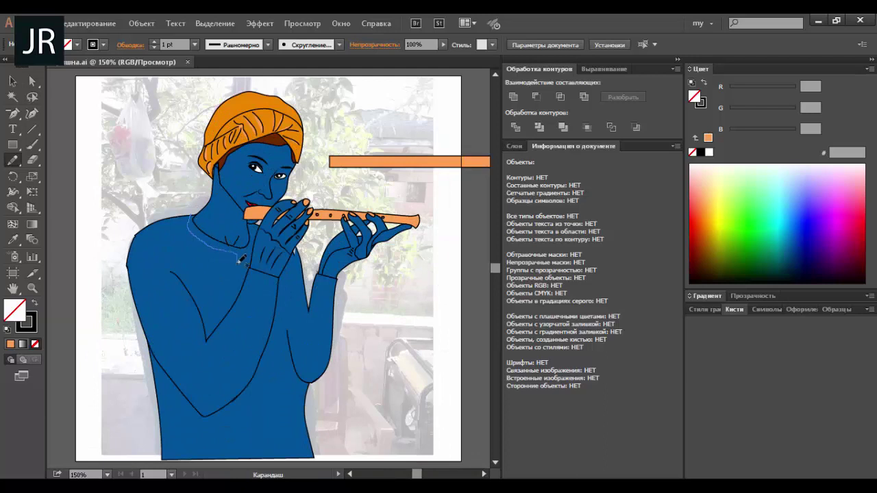
right_click(237, 260)
left_click(257, 269)
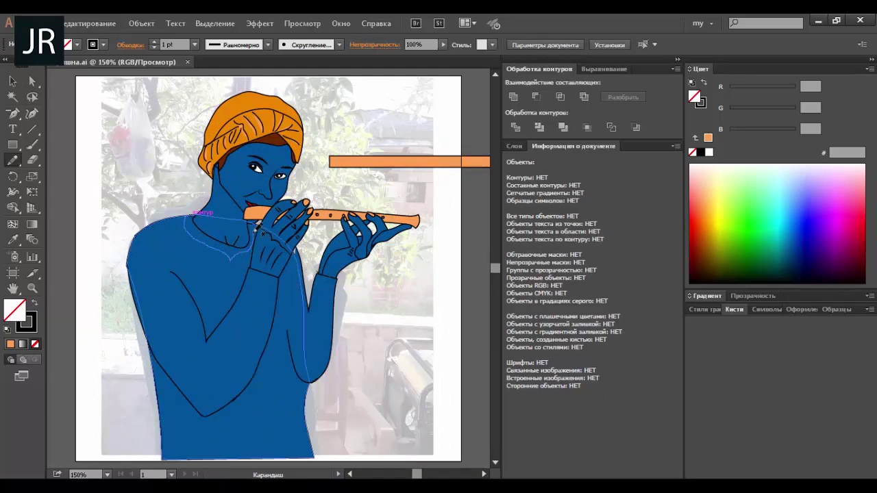
left_click(716, 228)
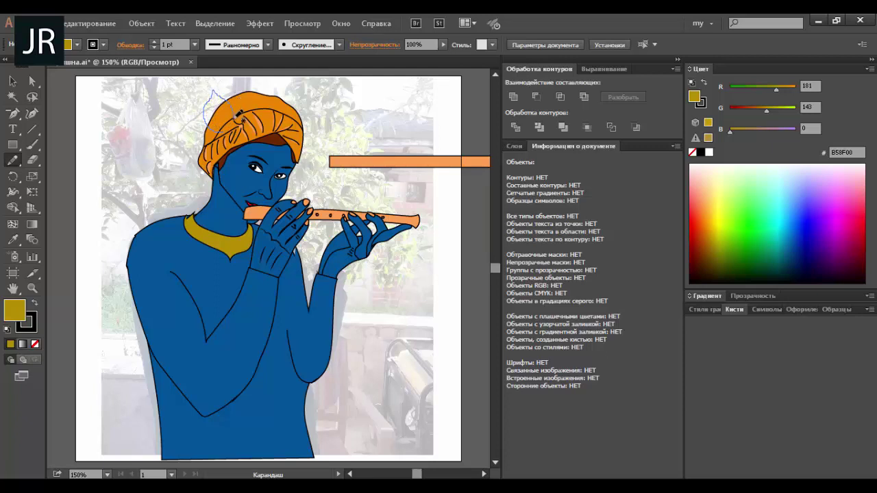
- Pencil a leaf shape on top of the turban, filling it green and olive
left_click_drag(230, 130, 236, 129)
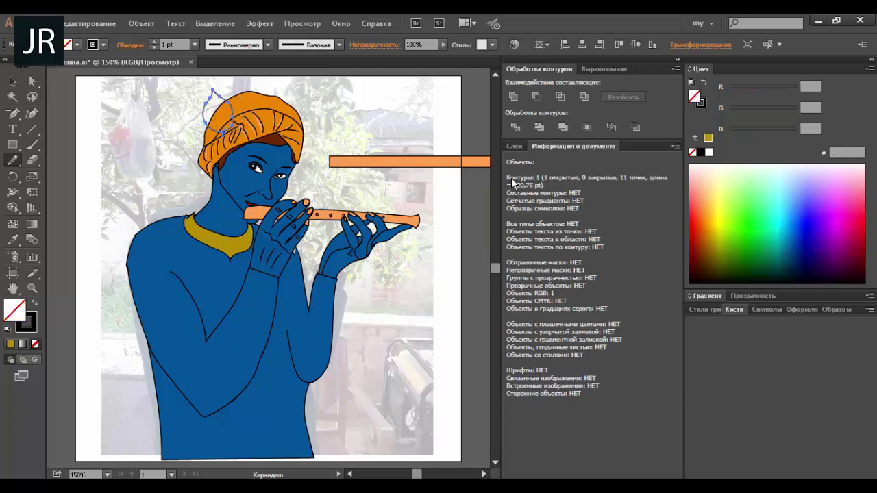
left_click(759, 240)
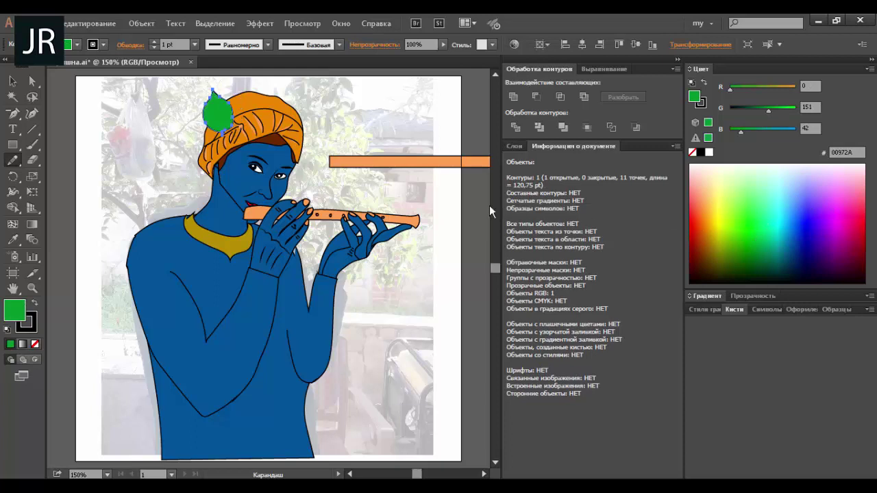
left_click(483, 233, "ctrl")
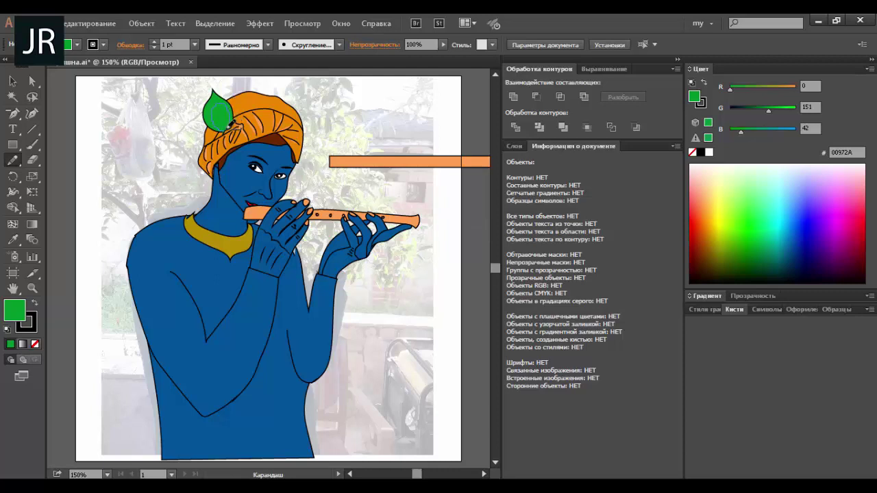
left_click(717, 241)
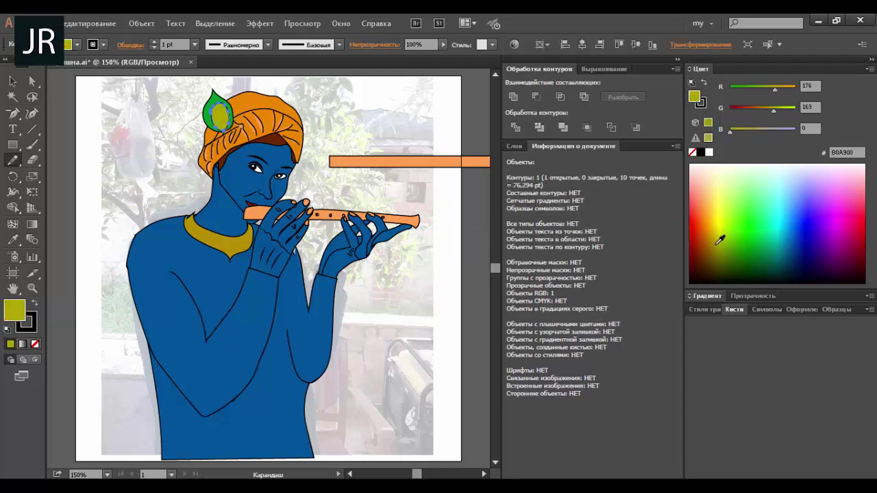
key("ctrl+shift+a")
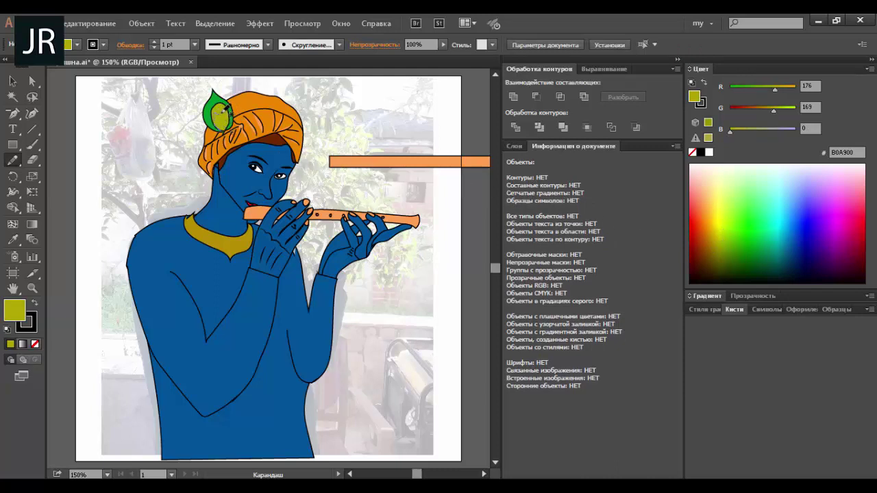
- Draw the feather eye's inner shape in blue and its small centre in cyan
left_click_drag(230, 127, 226, 124)
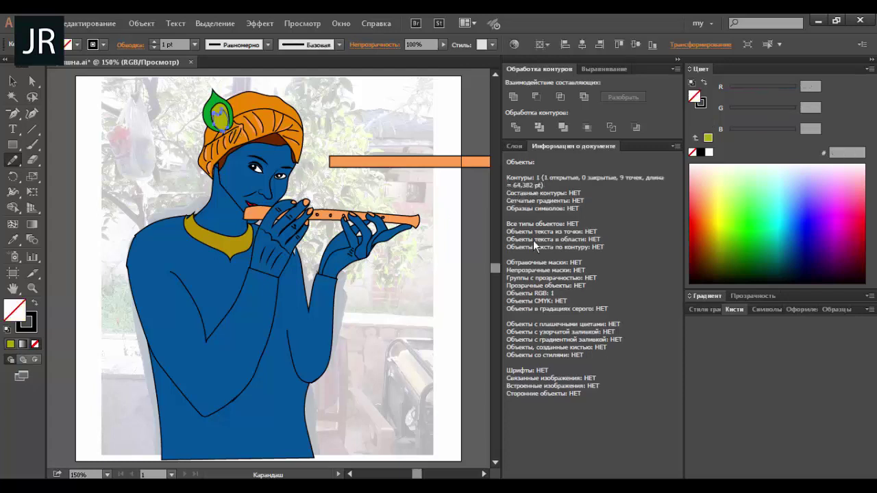
left_click(802, 223)
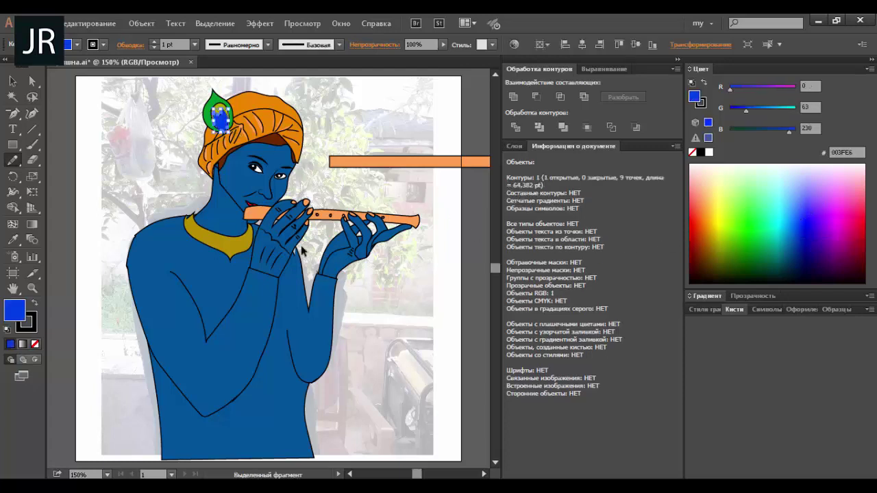
key("ctrl+shift+a")
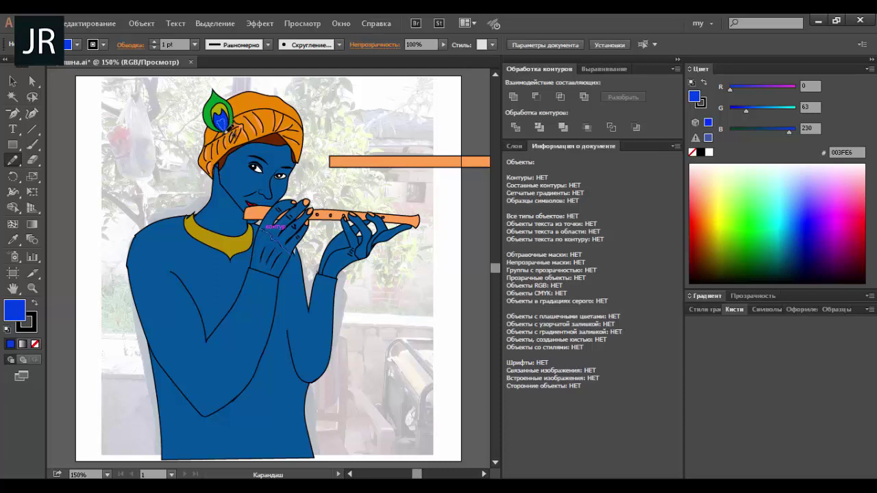
left_click_drag(267, 232, 280, 243)
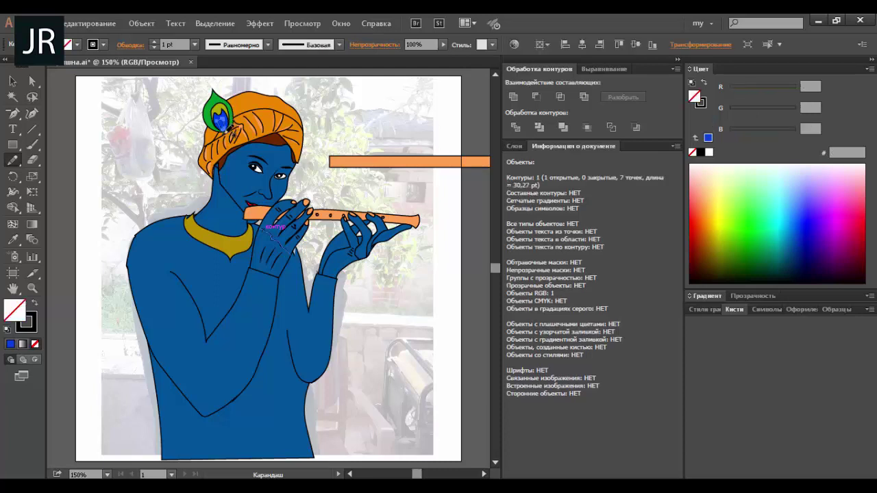
left_click(785, 212)
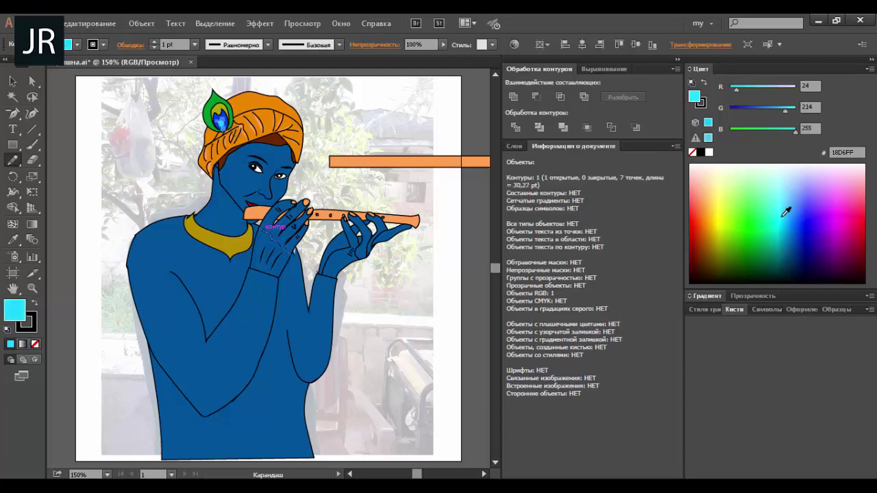
left_click(513, 97)
- Select the turban and feather together to check them, then clear the selection
key("v")
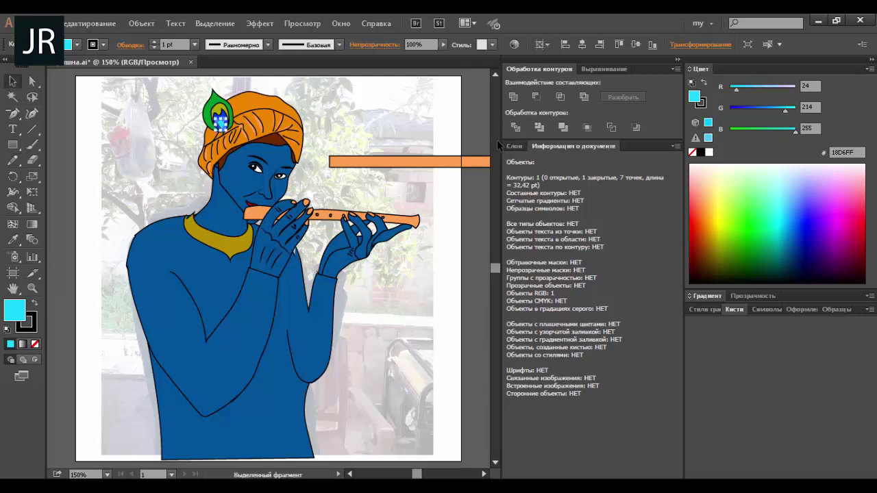
left_click(179, 99)
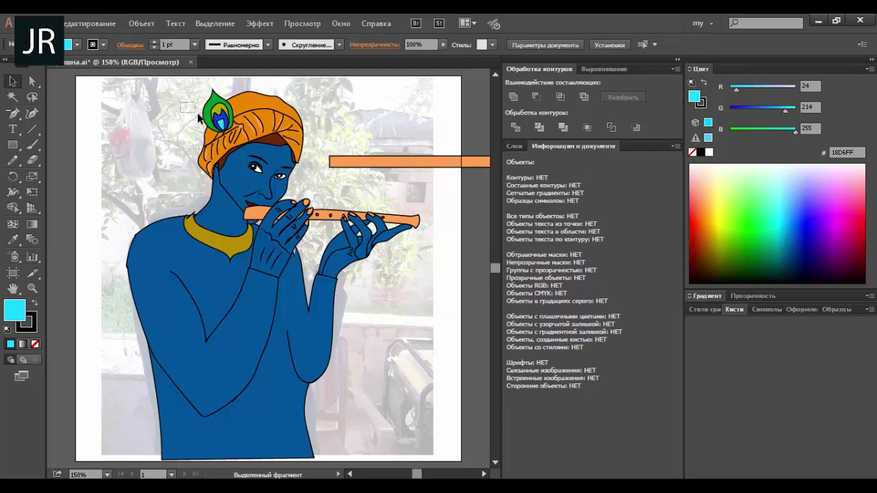
left_click_drag(180, 103, 227, 133)
left_click(174, 99)
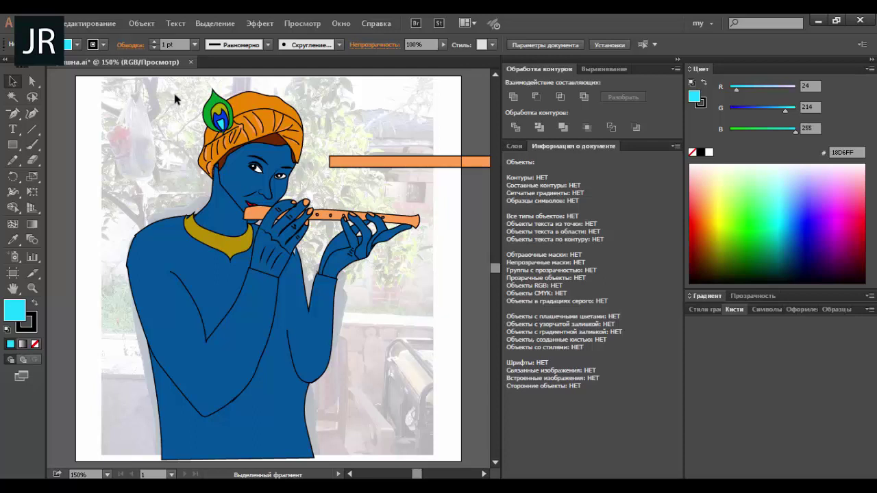
key("n")
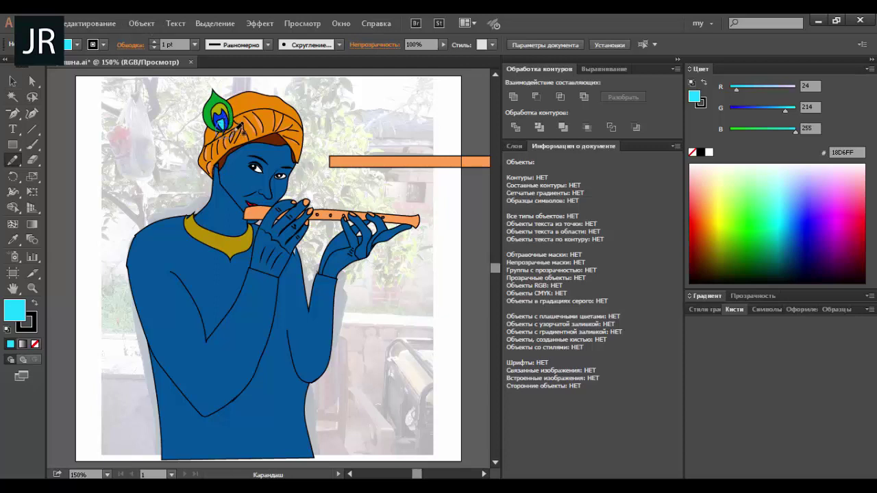
- Draw a yellow jewel at the feather's base and unite an extra piece into it
left_click_drag(226, 120, 221, 129)
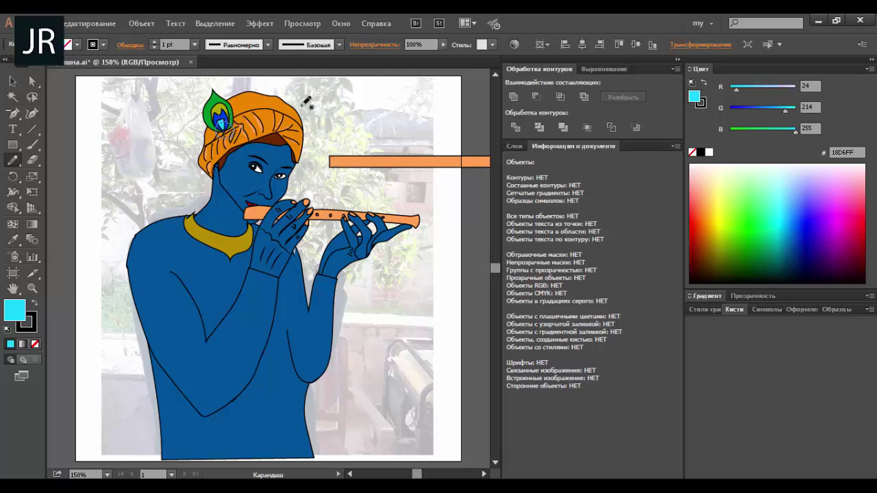
left_click(720, 207)
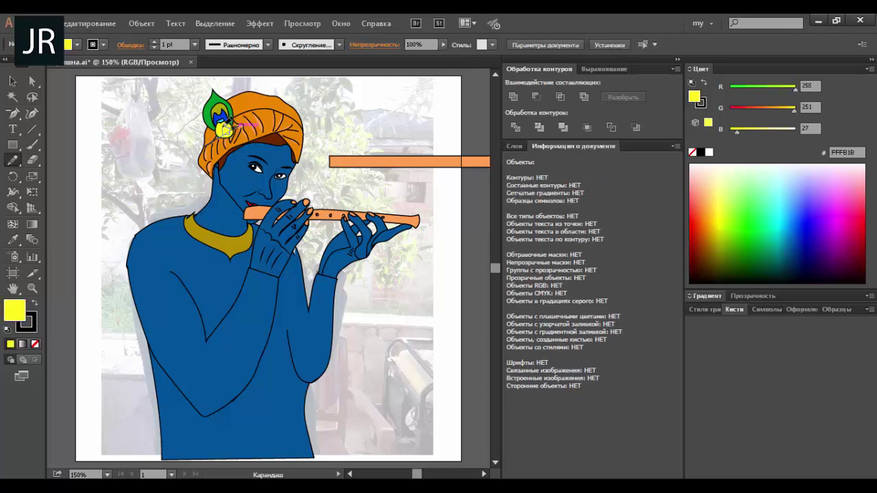
left_click(707, 205)
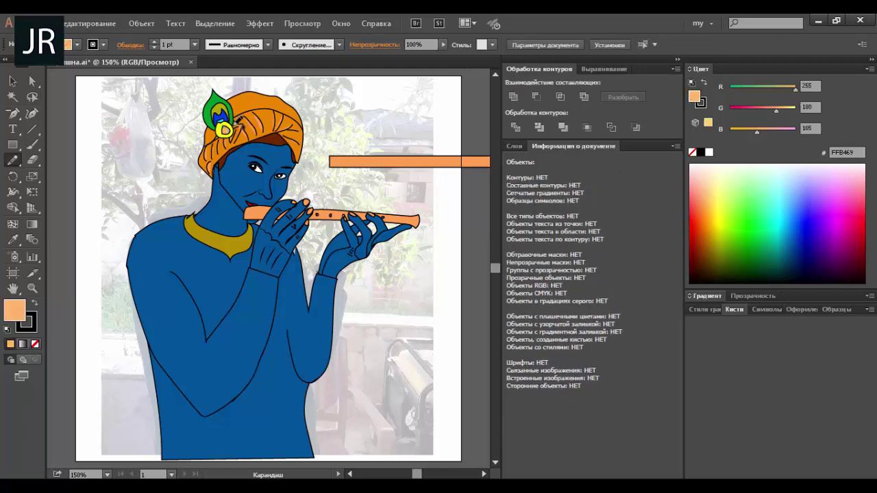
mouse_move(208, 134)
left_mouse_down()
mouse_move(216, 149)
mouse_move(250, 117)
left_mouse_up()
left_click(515, 98)
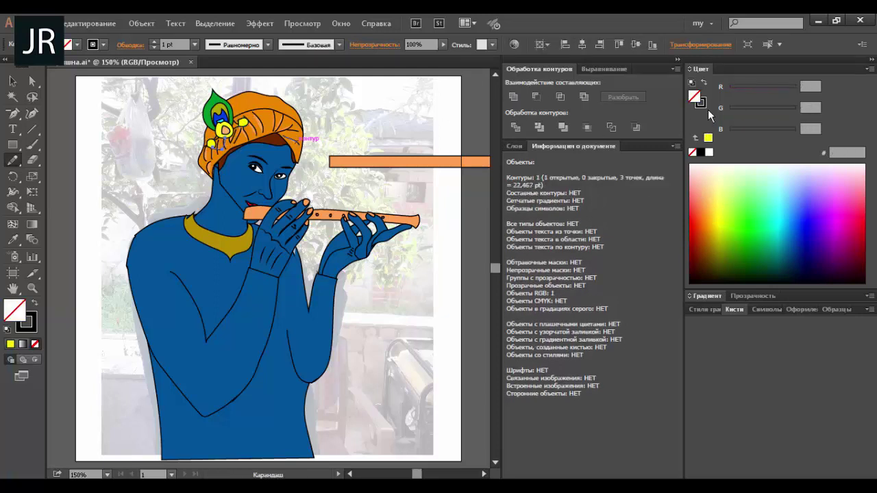
- With a 2 pt tapered yellow stroke, draw strands across the turban and a finger ring
left_click(267, 45)
left_click(233, 80)
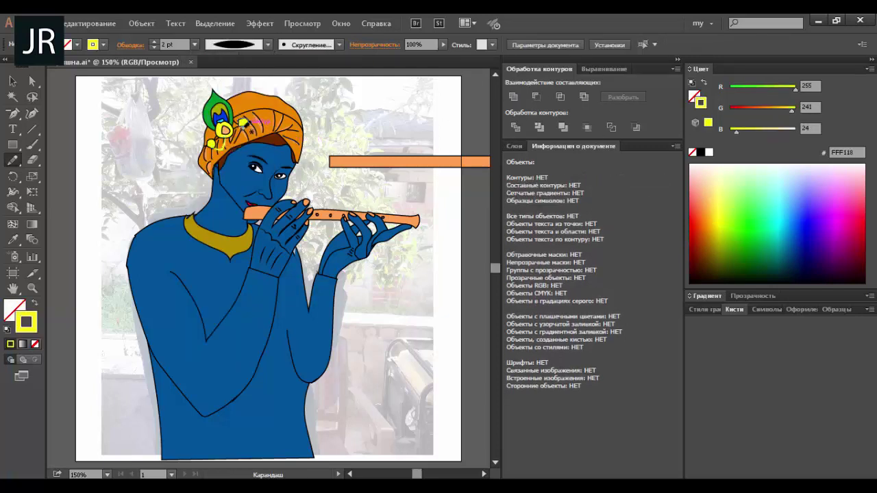
mouse_move(238, 122)
left_mouse_down()
mouse_move(252, 138)
mouse_move(251, 126)
mouse_move(302, 117)
left_mouse_up()
left_click(194, 44)
left_click(206, 114)
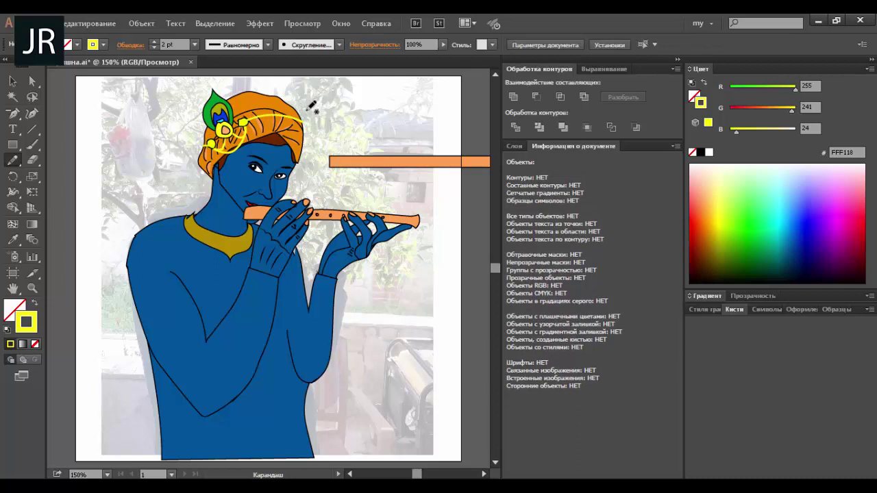
mouse_move(231, 143)
left_mouse_down()
mouse_move(209, 159)
mouse_move(218, 176)
left_mouse_up()
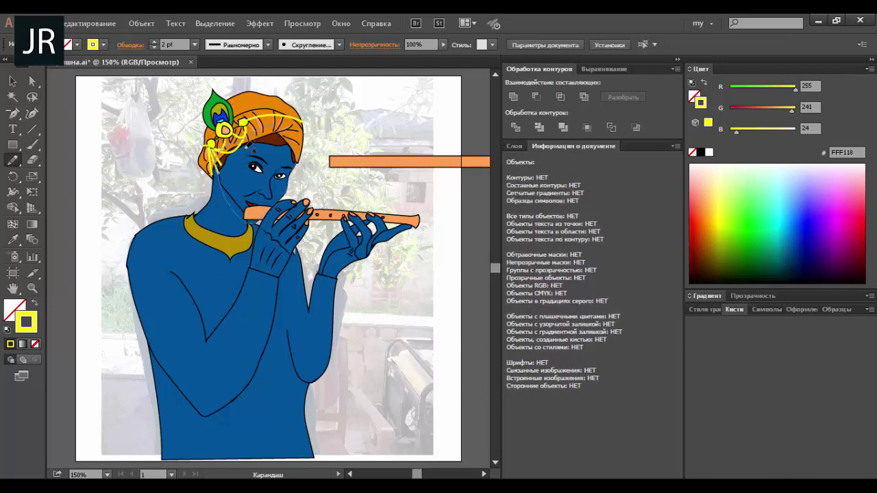
left_click_drag(291, 229, 294, 235)
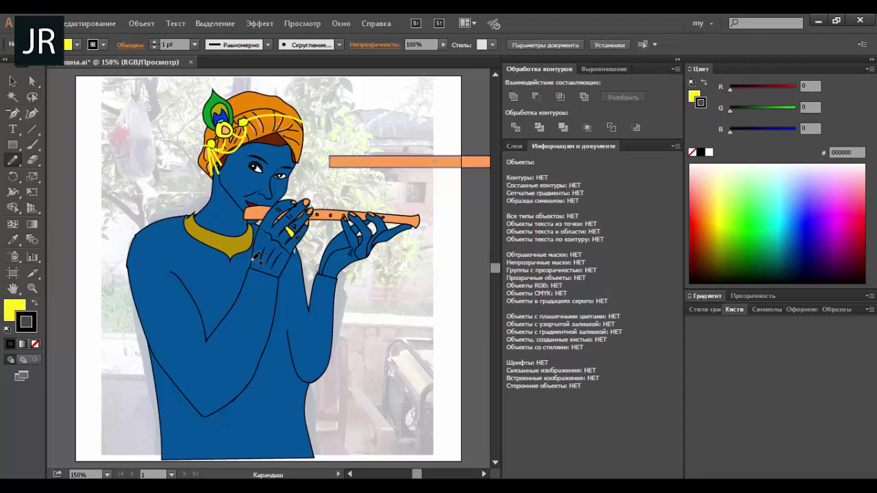
- Add solid yellow bangles on the wrists and a small yellow finger ring
key("x")
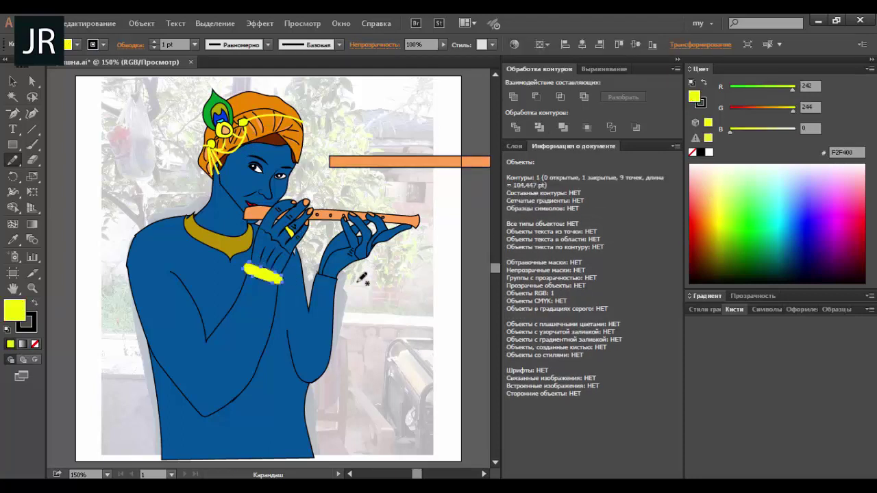
left_click_drag(336, 269, 302, 279)
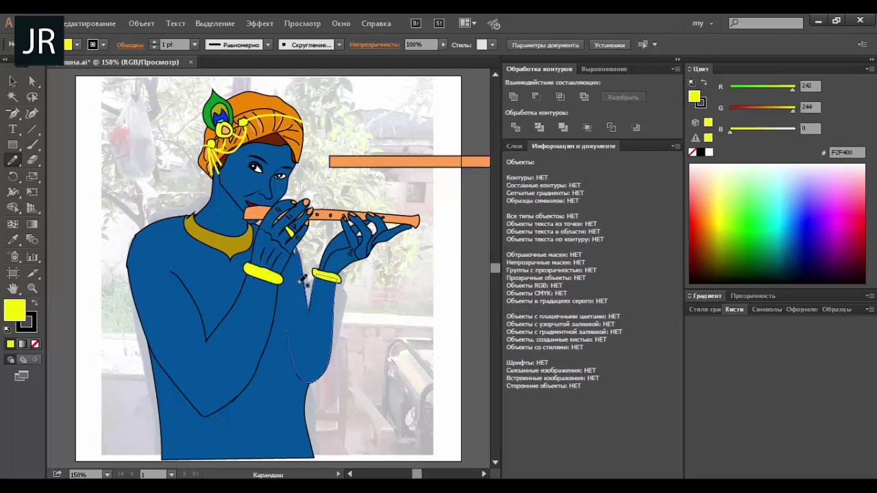
left_click_drag(304, 244, 293, 239)
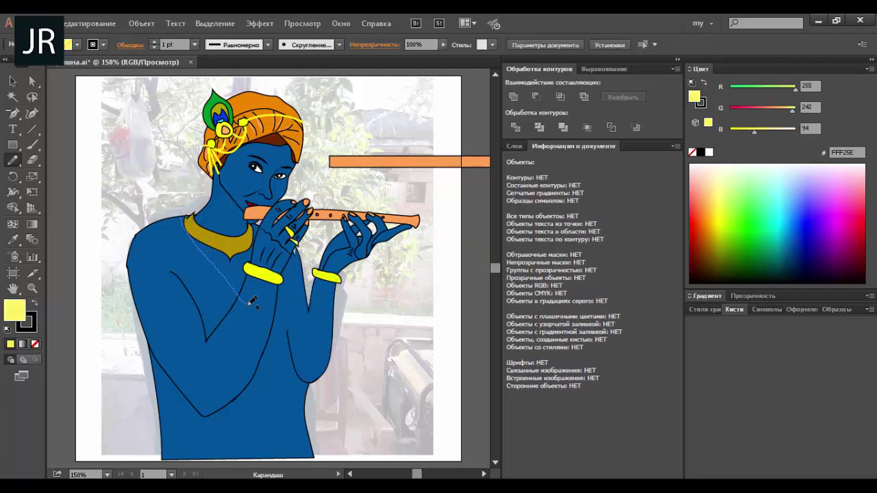
- Draw an orange FFB72E sash diagonally across the torso and send it behind the arm
left_click_drag(252, 301, 254, 305)
left_click_drag(181, 213, 243, 294)
key("ctrl+shift+a")
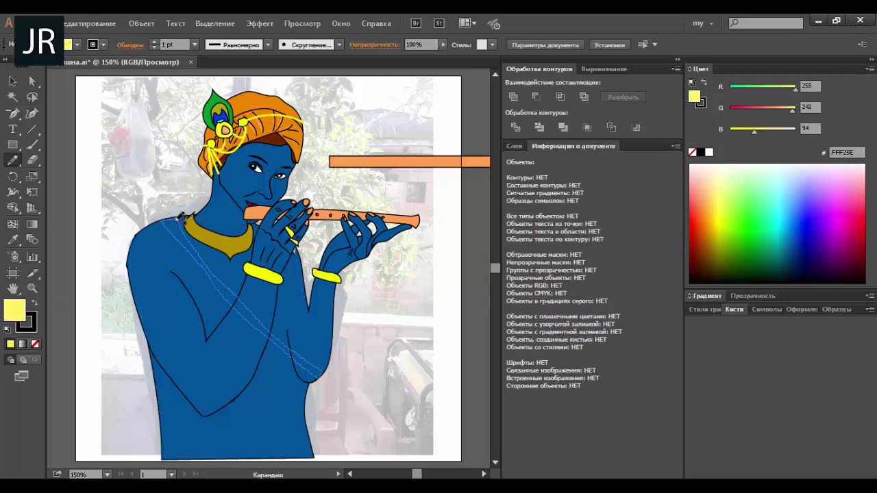
left_click_drag(181, 218, 179, 218)
key("v")
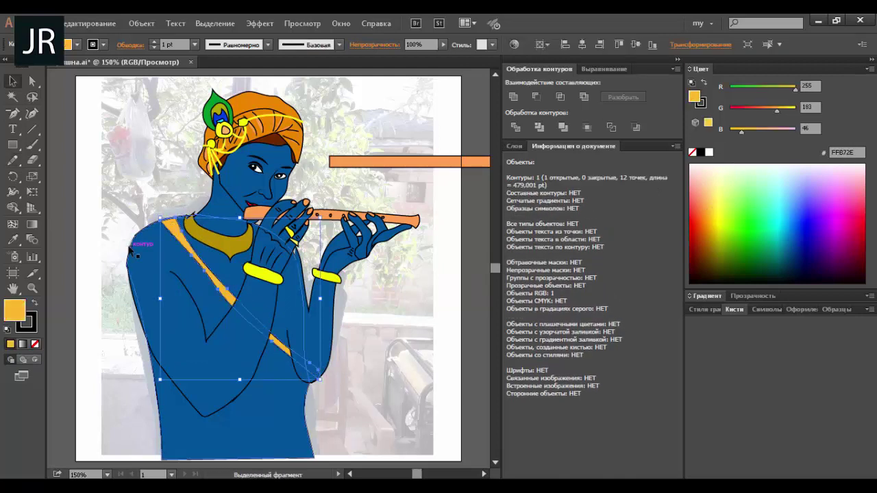
key("ctrl+[")
key("ctrl+shift+a")
left_click_drag(162, 91, 321, 206)
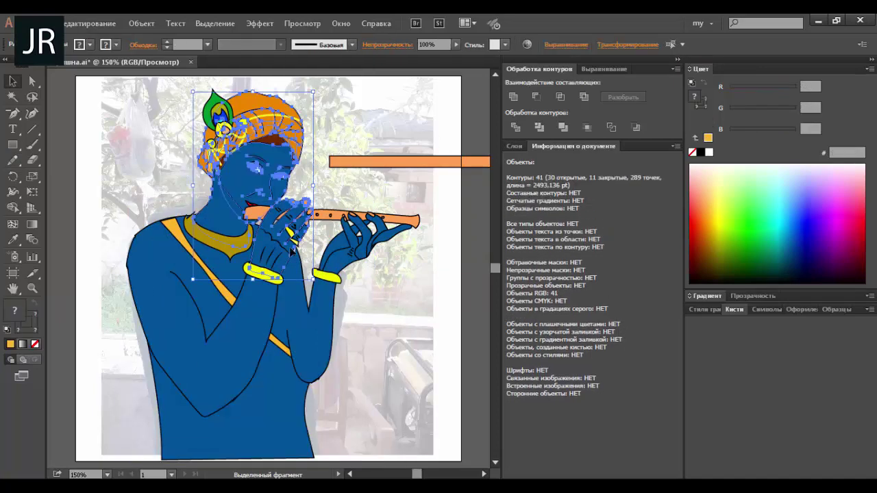
scroll(315, 206, "up", 1)
left_click(310, 218, "shift")
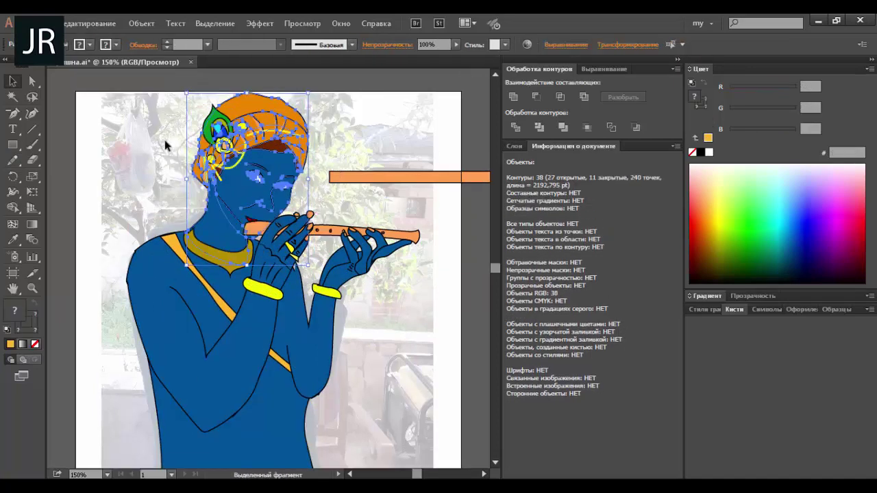
left_click(190, 96, "shift")
left_click(67, 149)
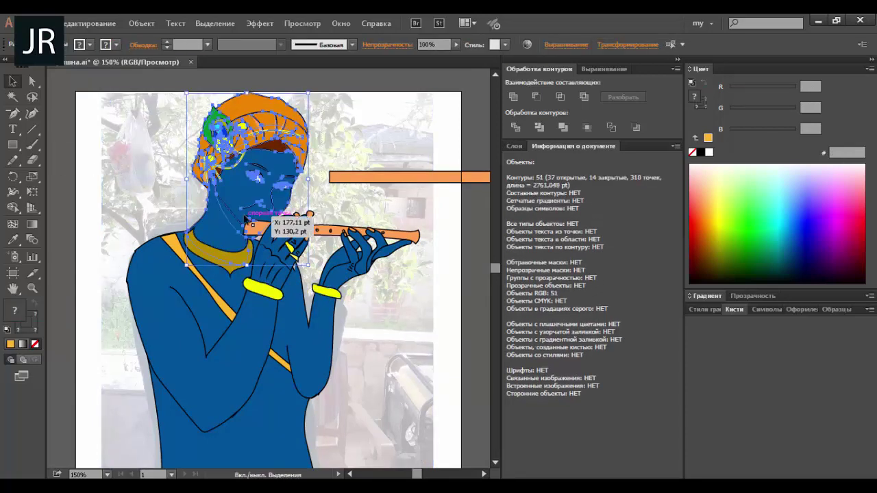
left_click_drag(322, 212, 329, 165)
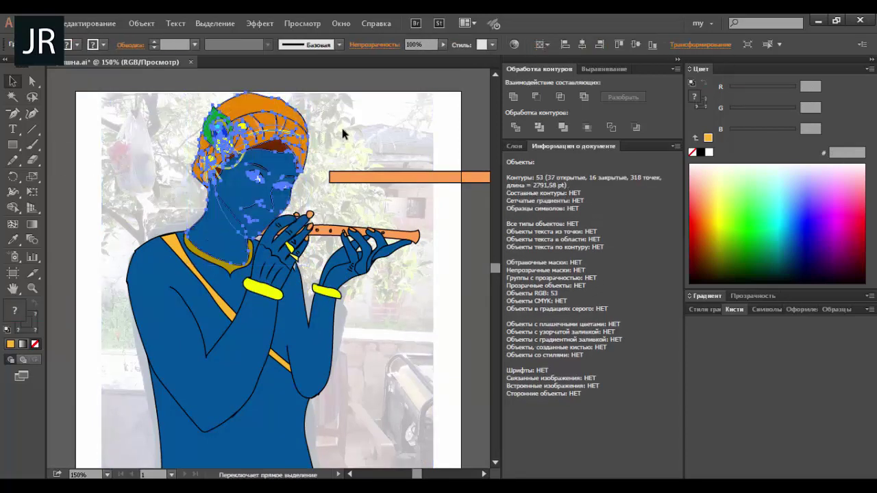
left_click(236, 233)
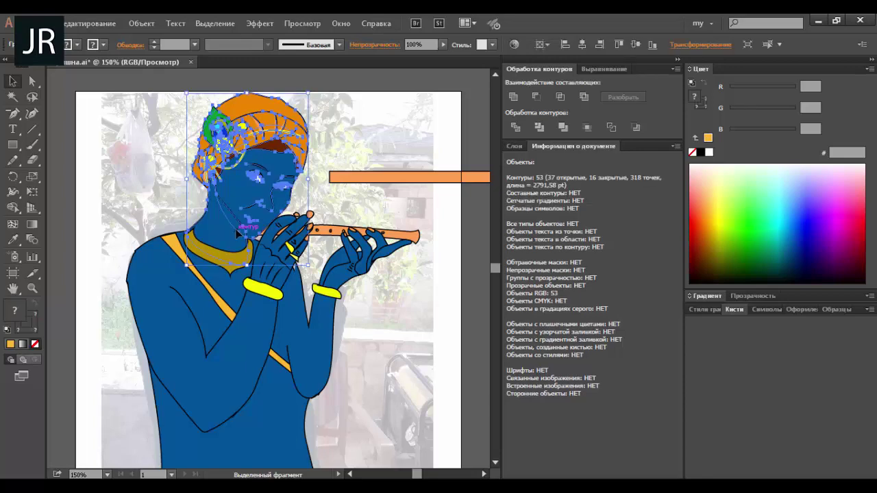
left_click(212, 221)
left_click(217, 234)
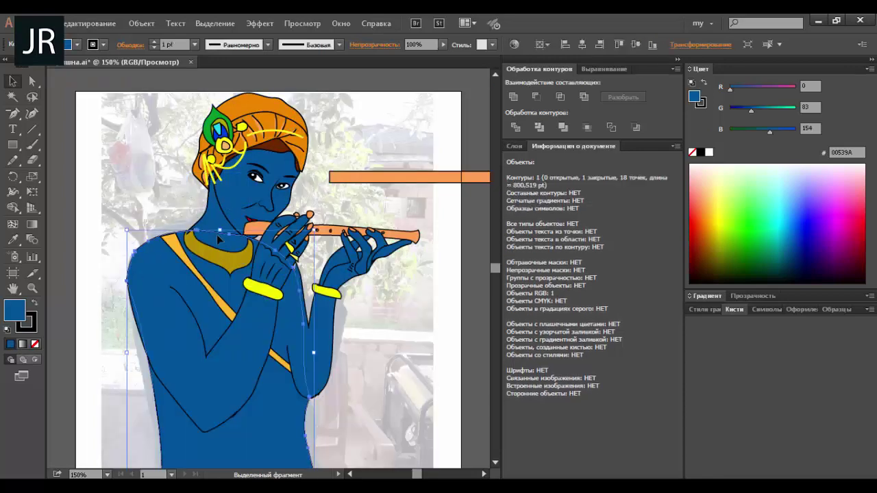
left_click(217, 233)
left_click(173, 209)
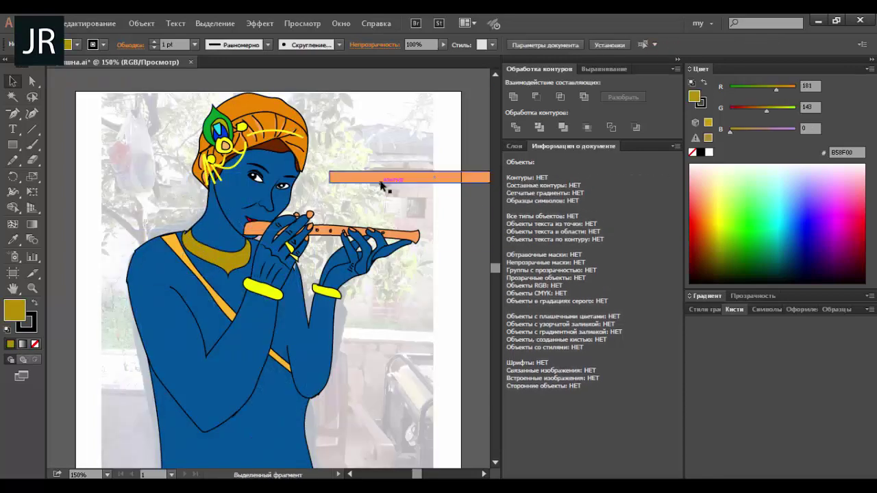
- Move the orange bar onto the flute and apply a Fish warp with -29% horizontal distortion
left_click_drag(382, 185, 311, 233)
left_click(259, 23)
left_click(434, 92)
left_click(548, 93)
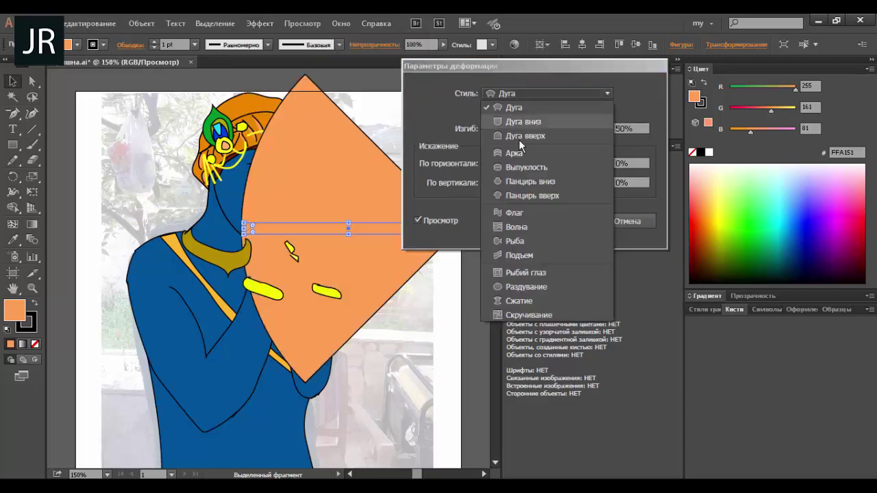
left_click(515, 241)
left_click_drag(466, 66, 548, 52)
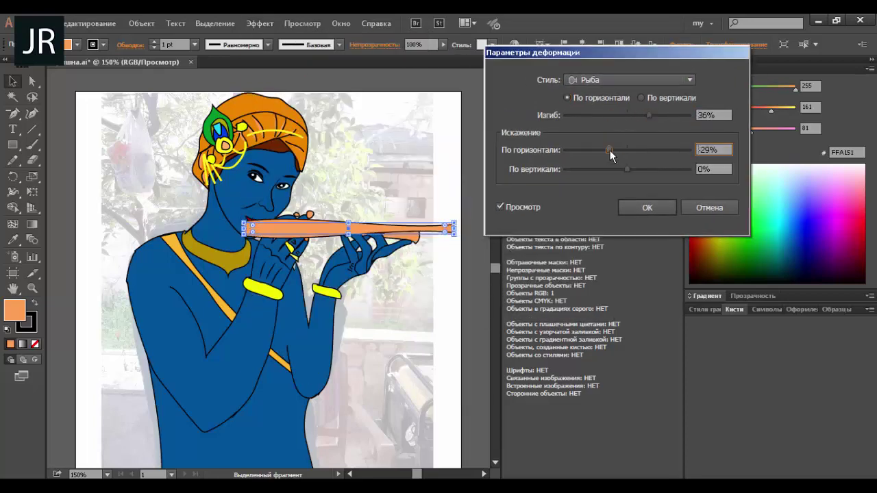
left_click(647, 207)
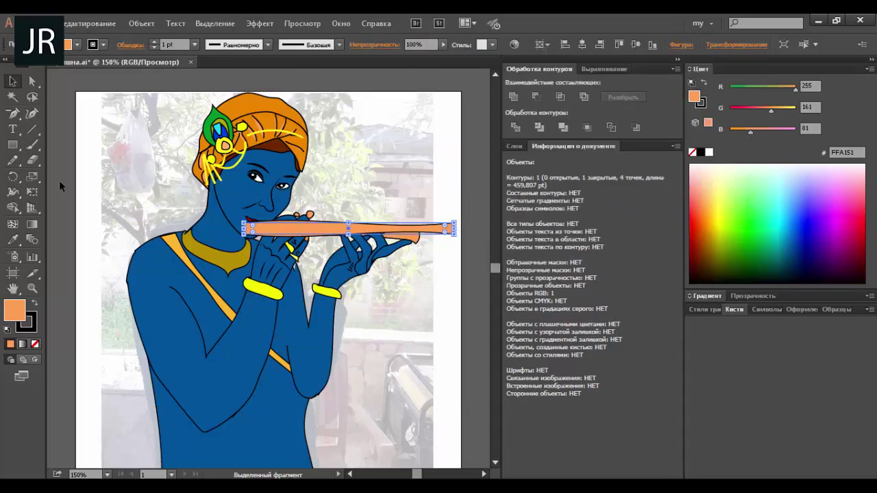
- Expand the warped flute into one orange shape and erase the excess strip
left_click(16, 88)
double_click(415, 231)
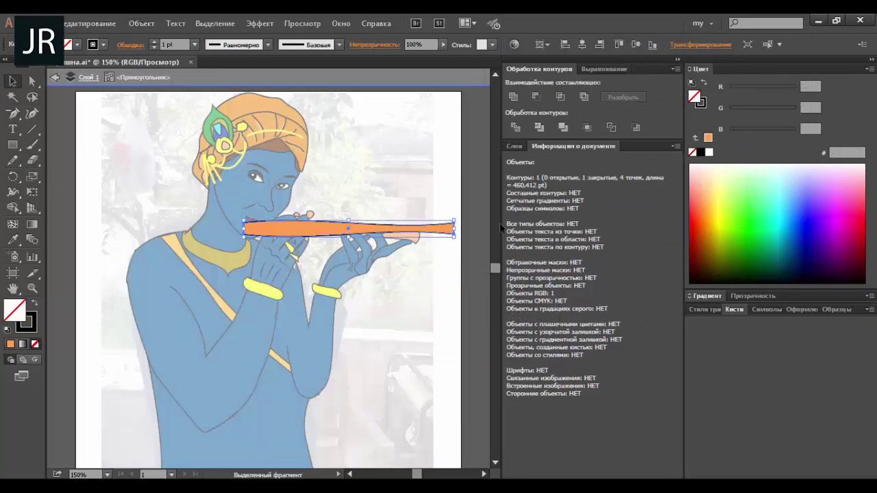
key("Escape")
key("shift+e")
mouse_move(230, 256)
left_mouse_down()
mouse_move(395, 247)
mouse_move(438, 218)
left_mouse_up()
key("v")
left_click(439, 244)
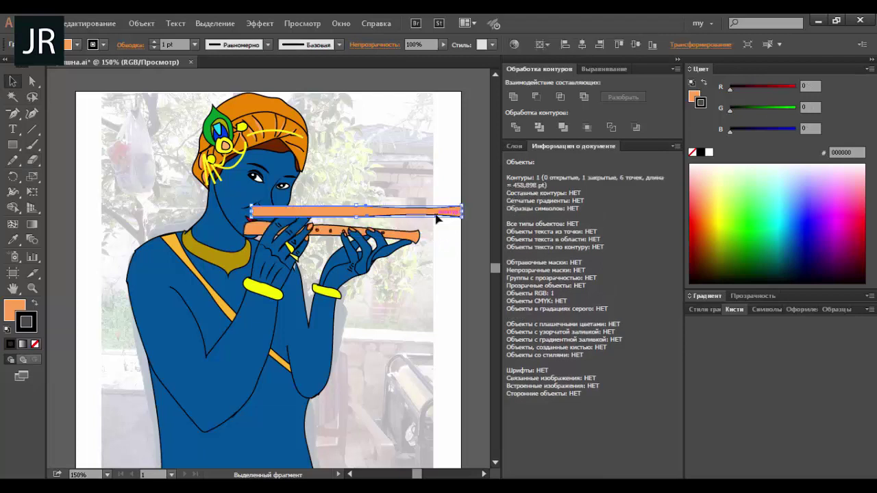
left_click(453, 238)
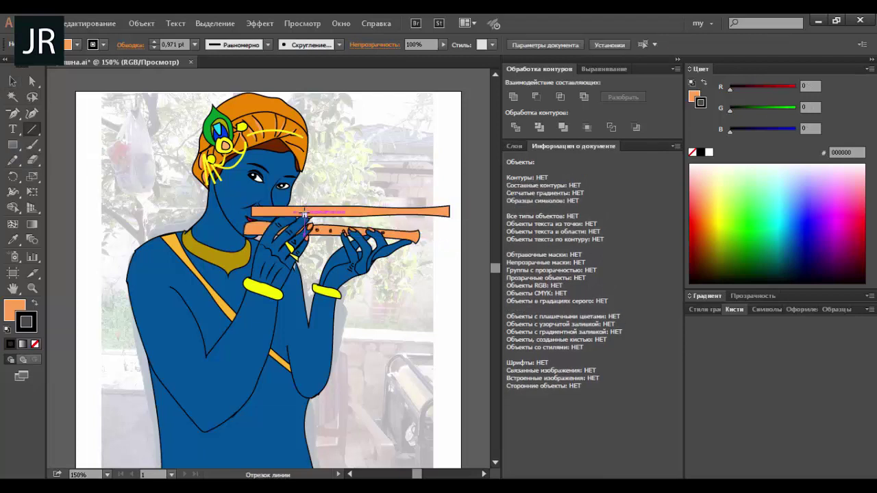
- Draw a dashed line along the new flute with 5 pt weight and 7 pt gaps
left_click_drag(304, 215, 438, 211)
left_click(130, 45)
left_click(9, 133)
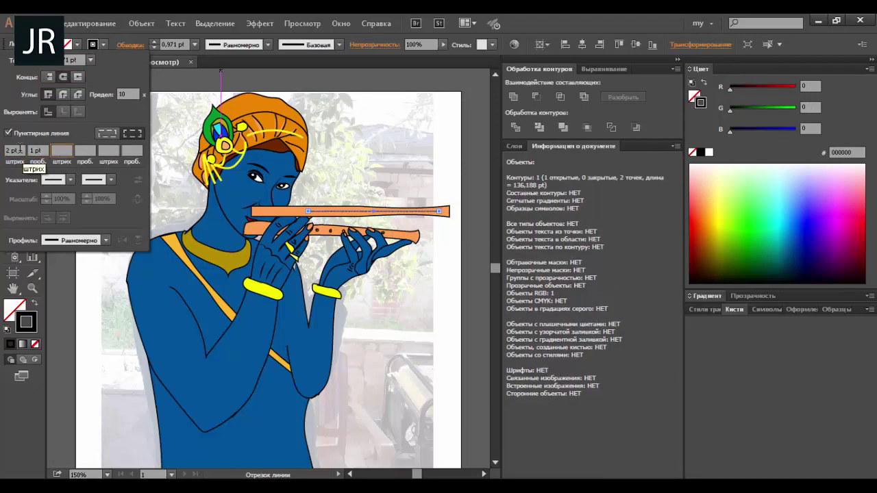
left_click(91, 60)
left_click(110, 118)
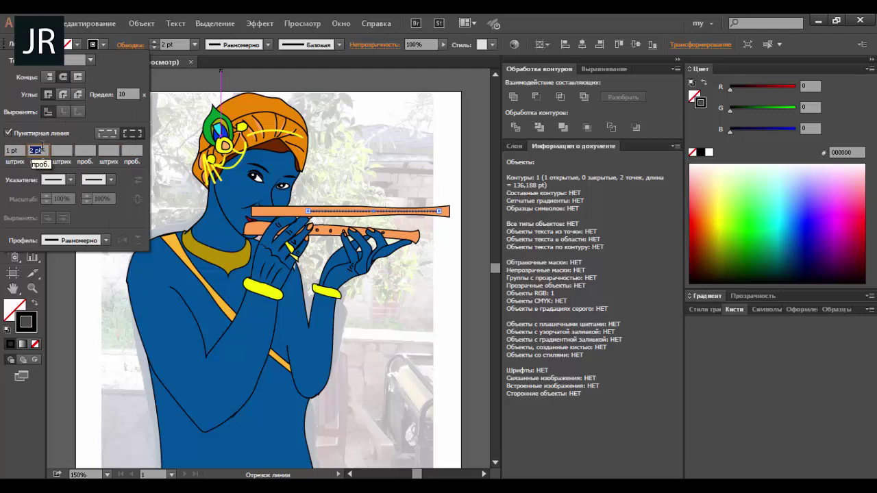
left_click(91, 60)
left_click(109, 151)
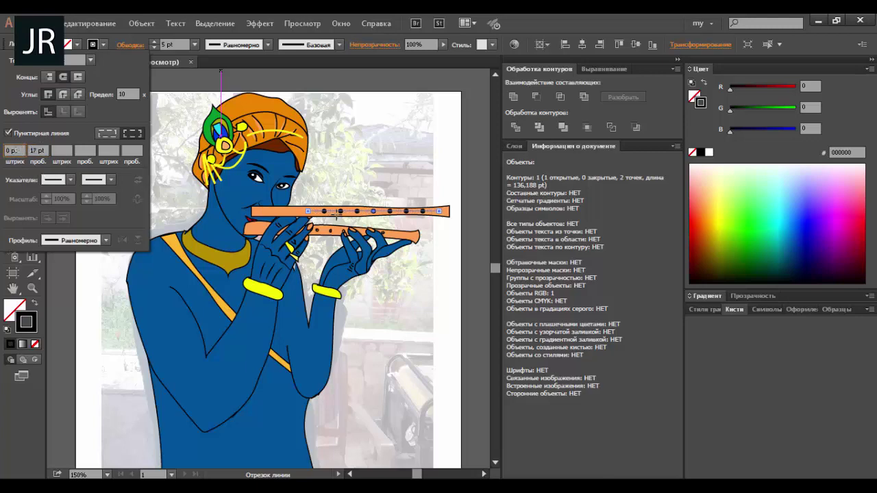
- Expand the dotted line into separate black finger-hole dots
left_click(141, 23)
left_click(161, 156)
key("Return")
left_click(414, 201)
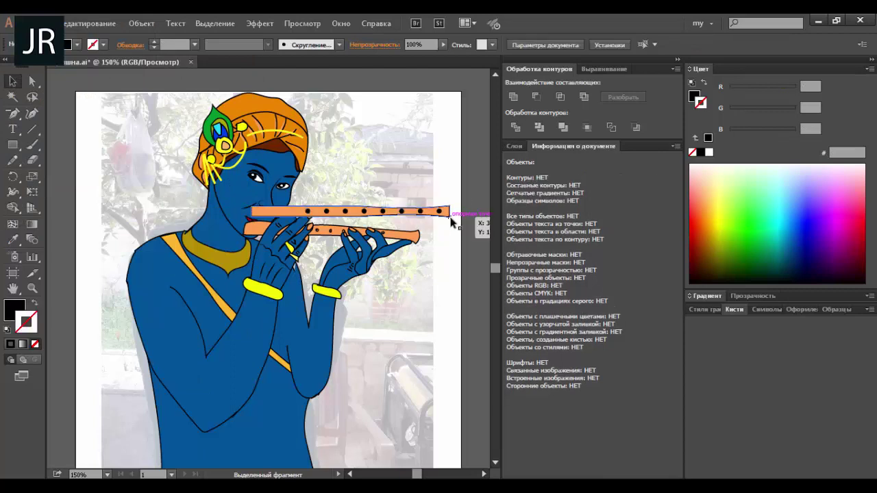
- Move the old traced flute up onto the new flute
left_click(448, 213)
left_click(445, 231)
left_click(414, 238)
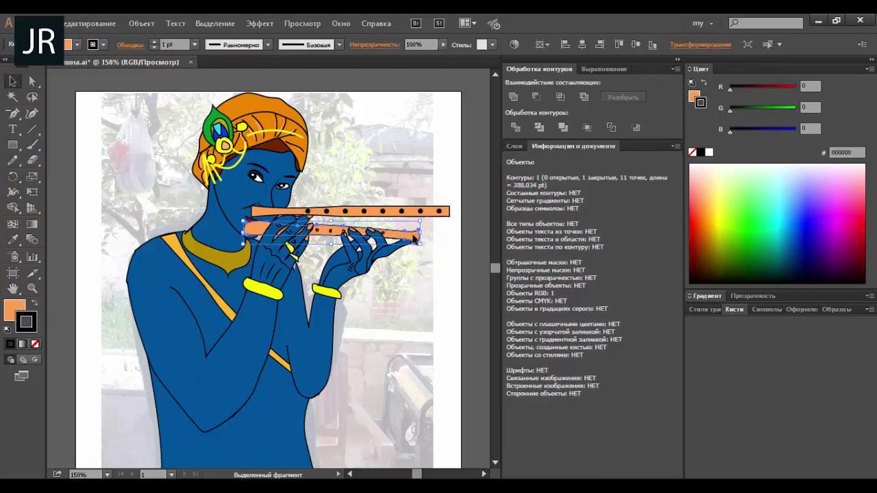
left_click_drag(413, 237, 414, 219)
left_click(376, 240)
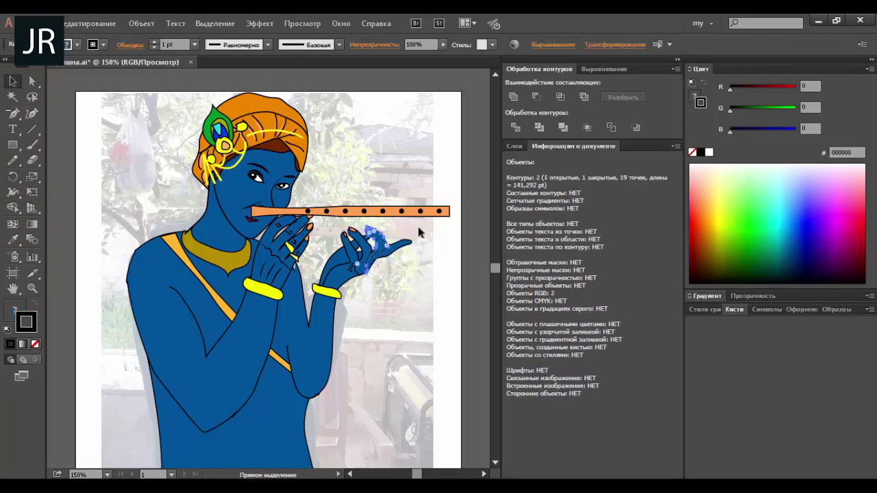
- Move the dotted flute so it sits tilted across both hands at the lips
left_click(428, 237)
left_click_drag(317, 218, 318, 219)
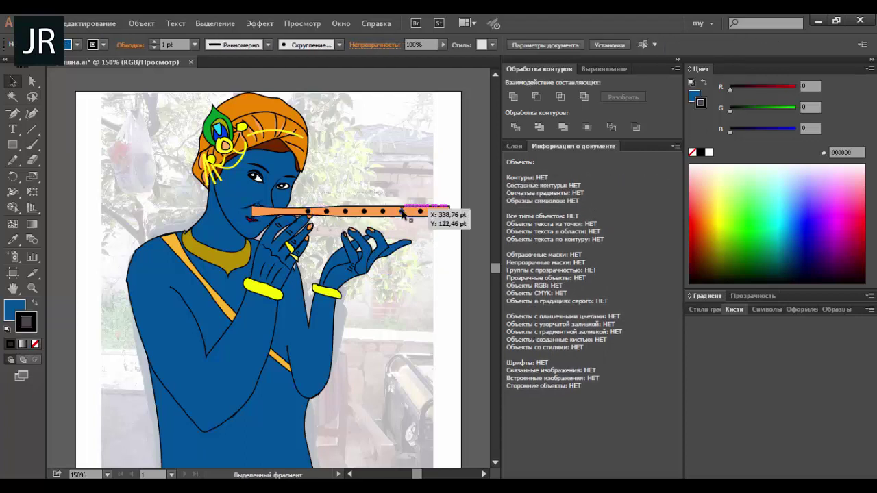
mouse_move(411, 227)
left_mouse_down()
mouse_move(405, 230)
mouse_move(436, 238)
left_mouse_up()
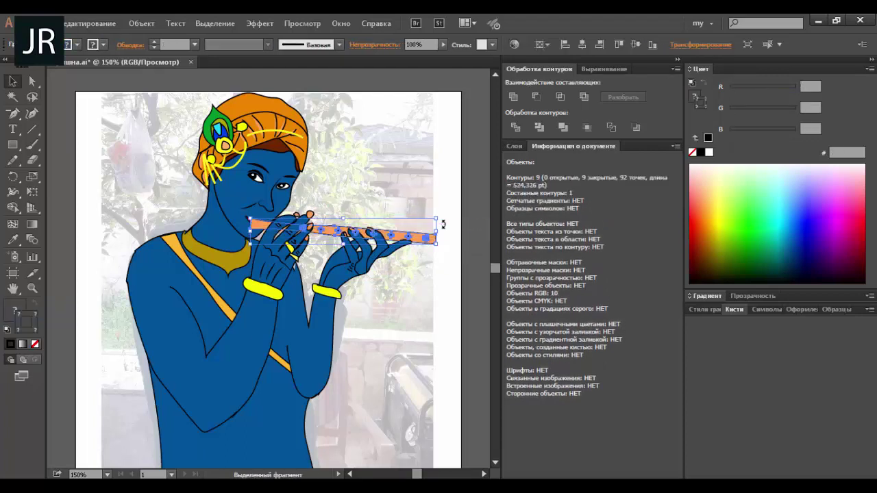
left_click(432, 213)
scroll(288, 226, "down", 1)
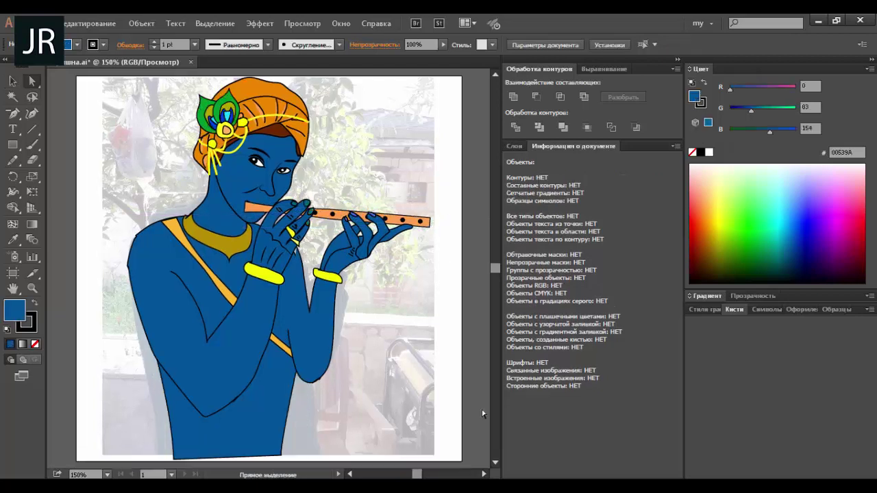
left_click(140, 247)
- Smooth the blue body's shoulder corner and remove two extra anchors from its outline
key("p")
left_click(129, 271)
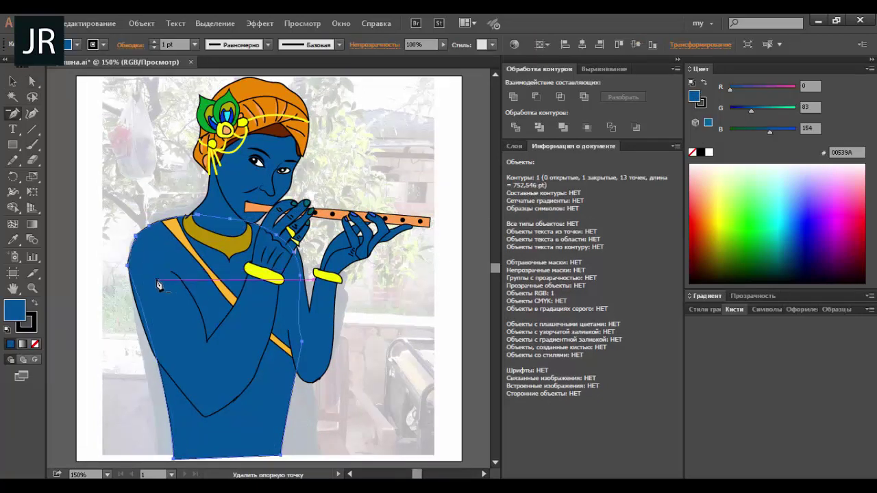
scroll(130, 270, "up", 3)
left_click(137, 43)
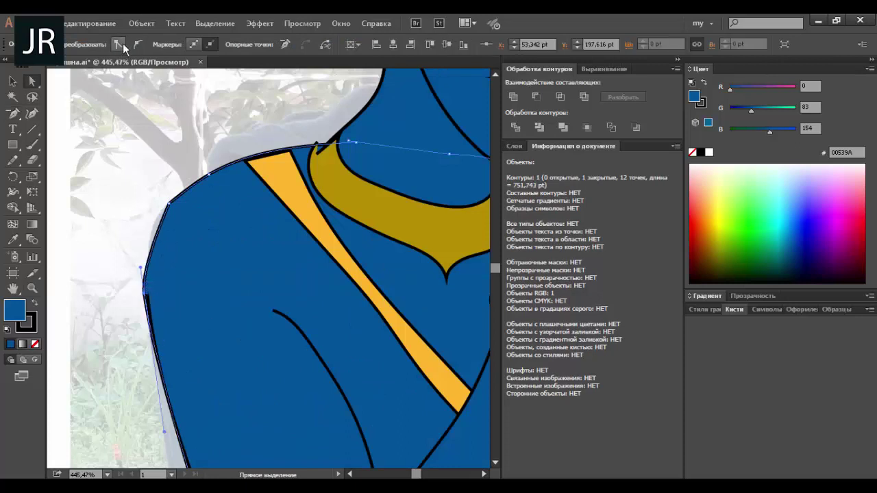
key("p")
left_click(208, 185)
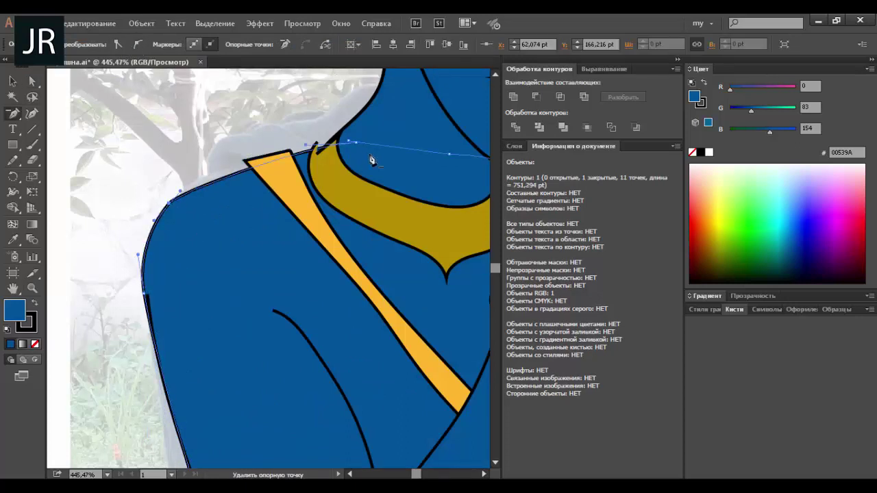
- Drag the top end of the yellow sash stripe to widen it
left_click(317, 154)
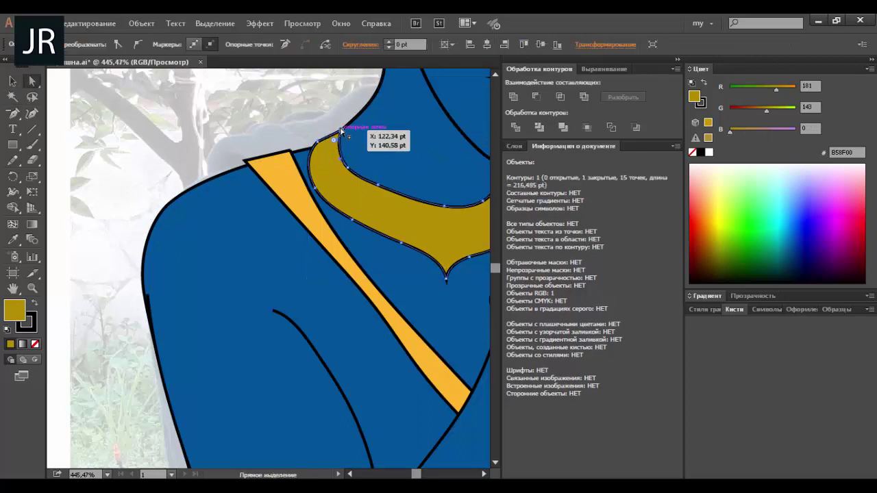
left_click(377, 312)
left_click_drag(378, 311, 420, 358)
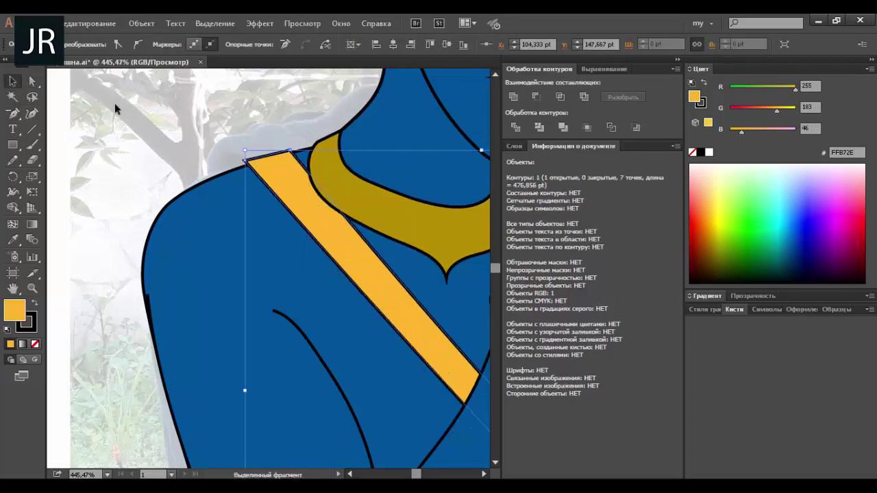
left_click(149, 296)
left_click(117, 317)
- Check the body fold line, fit the artboard in view, and select the arm fold line
scroll(229, 185, "down", 4)
left_click(228, 184)
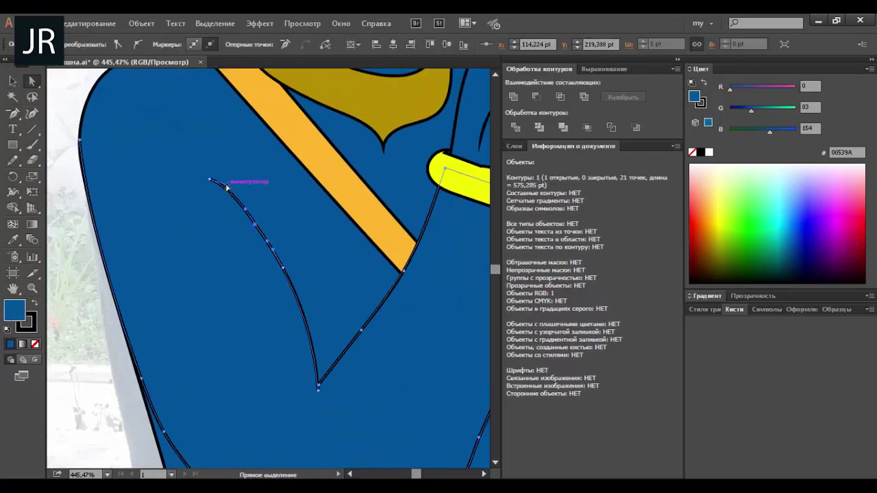
left_click(94, 290)
key("ctrl+0")
left_click(264, 370, "ctrl")
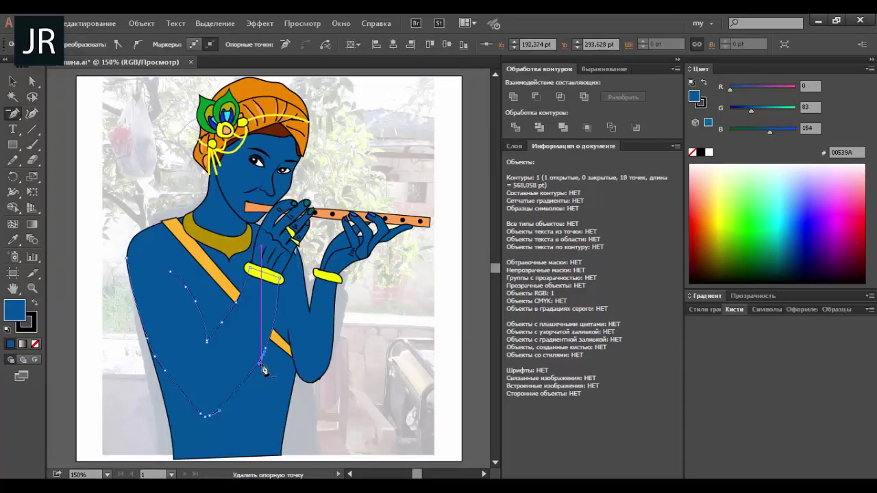
left_click(31, 81)
- Reshape the arm fold line, pulling its bottom point down and its left side up
scroll(382, 352, "down", 1)
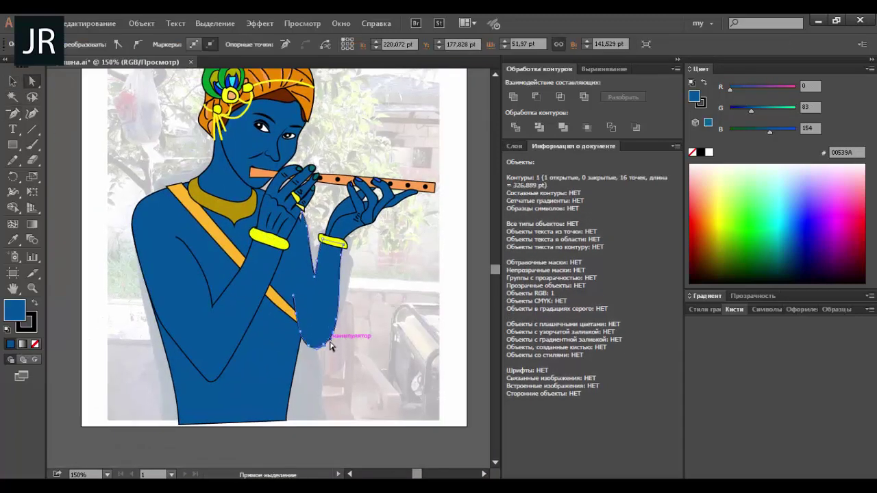
left_click(322, 340)
left_click_drag(321, 342, 320, 357)
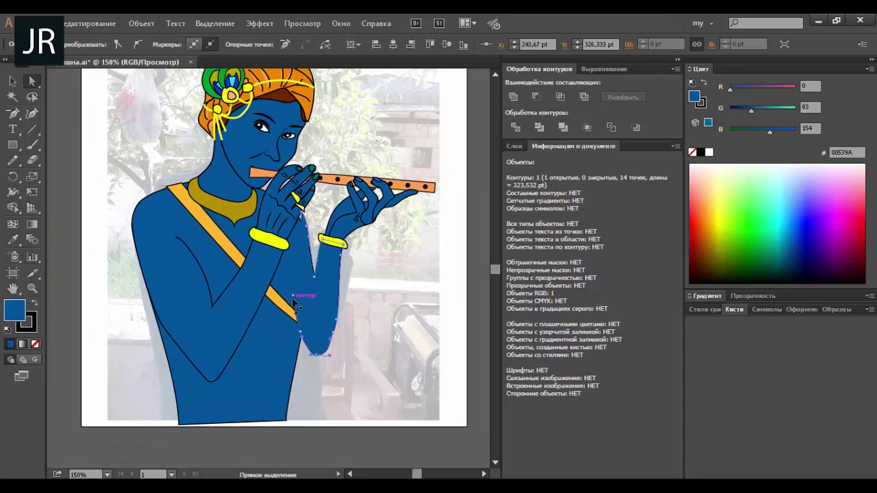
left_click_drag(293, 300, 284, 277)
key("p")
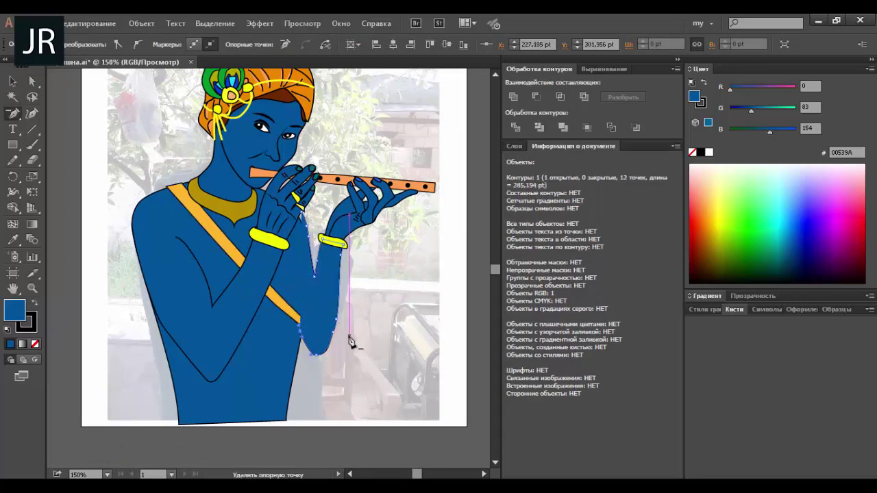
left_click(335, 378)
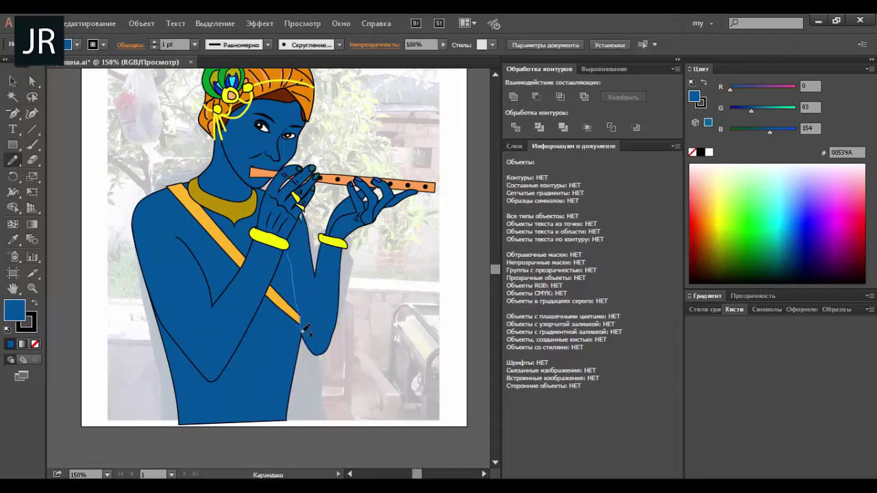
- Trace the cloth outline from the left bracelet across the torso and fill it yellow F1C800
left_click_drag(293, 248, 290, 249)
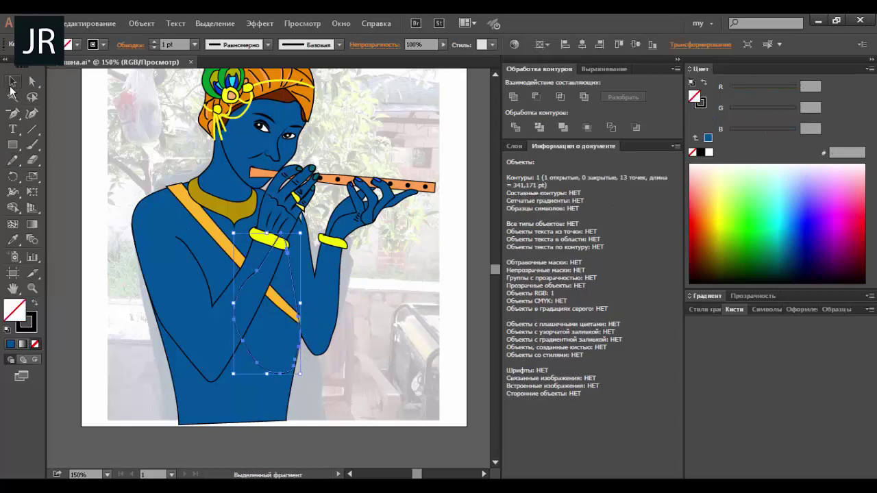
left_click(13, 81)
left_click(403, 359)
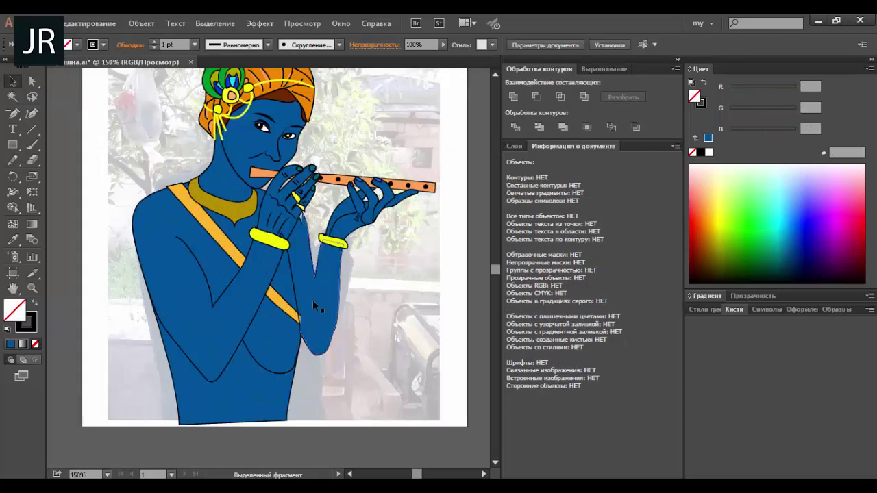
key("p")
left_click(292, 292, "ctrl")
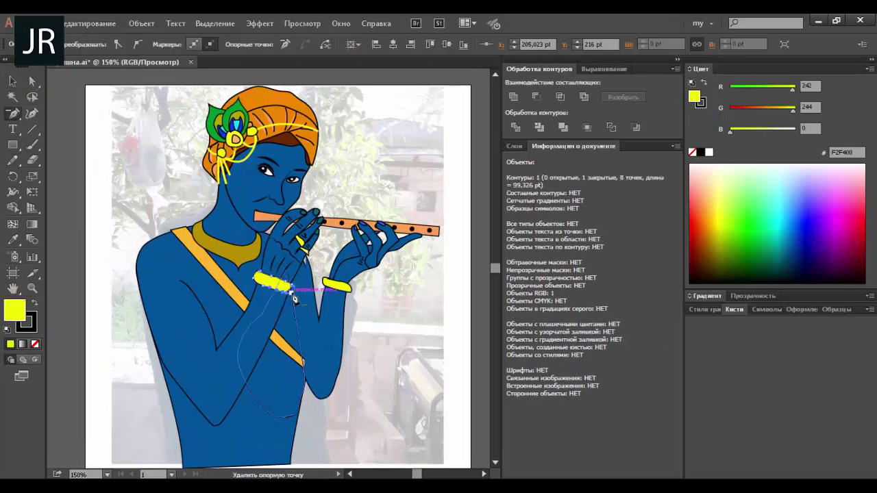
left_click(305, 328, "ctrl")
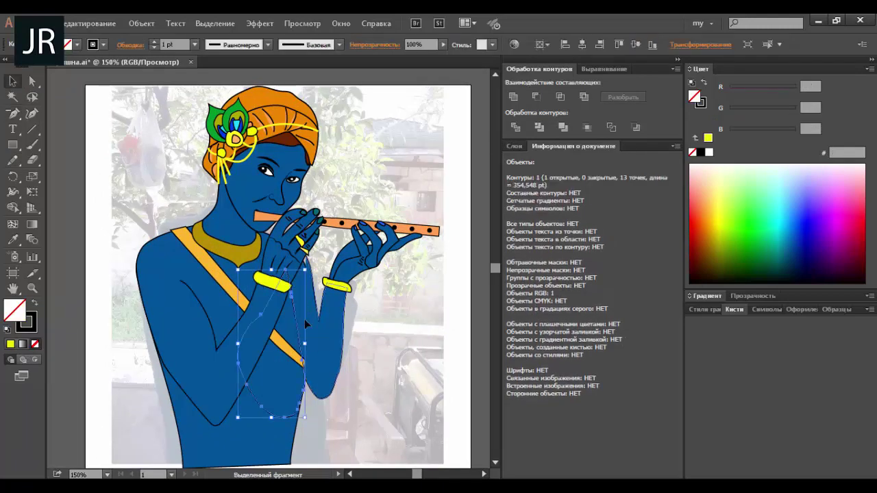
left_click(707, 137)
key("a")
left_click_drag(291, 271, 281, 232)
- Refine the yellow cloth panel's edges by dragging its anchors
mouse_move(271, 416)
left_mouse_down()
mouse_move(184, 400)
mouse_move(356, 393)
mouse_move(362, 374)
left_mouse_up()
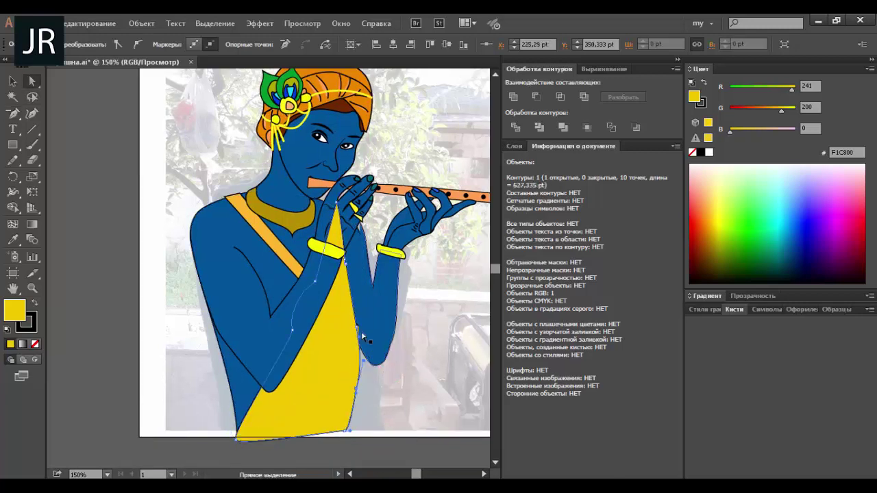
left_click_drag(355, 288, 354, 264)
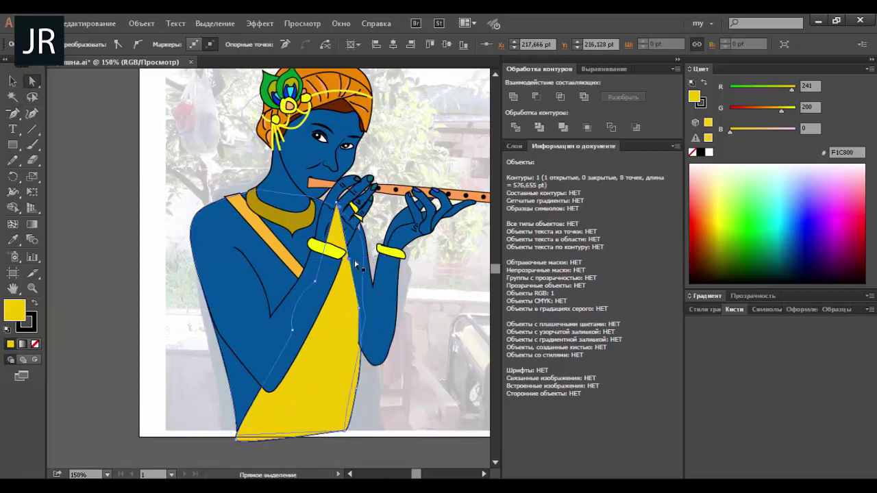
left_click(351, 340)
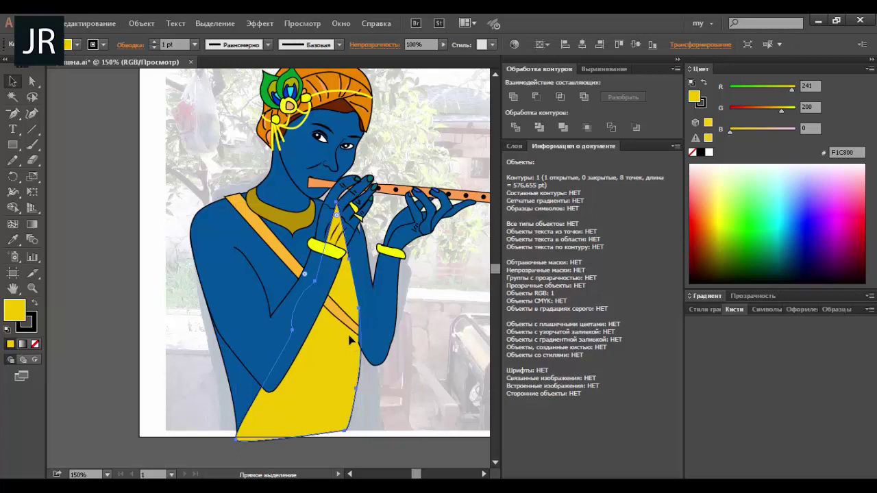
- Extend the blue forearm outline downward by moving one of its anchors
left_click(370, 350)
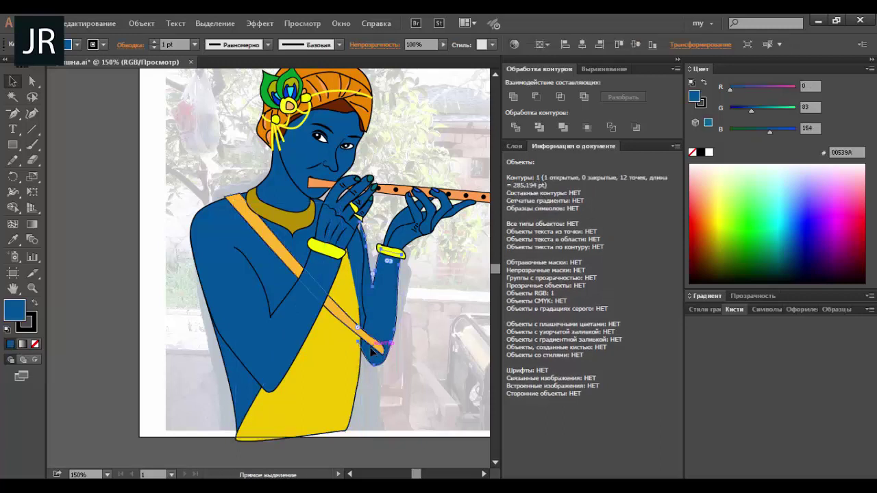
left_click(357, 318)
key("a")
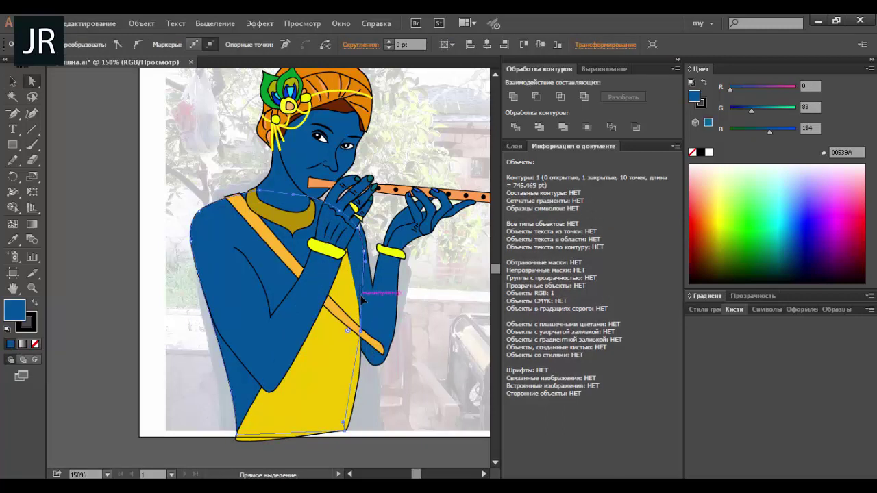
left_click(363, 299)
left_click(370, 233)
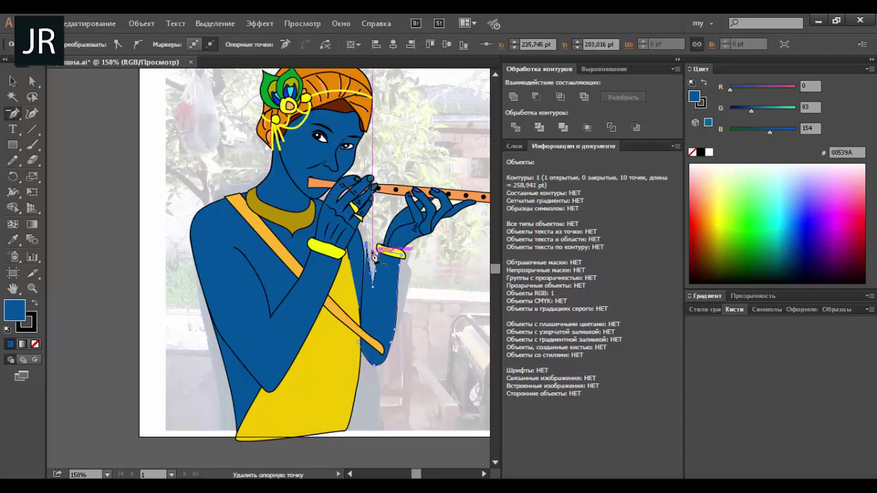
left_click_drag(358, 245, 371, 303)
- Adjust the blue arm anchor near the wrist and the hand outline near the fingertips
scroll(254, 274, "up", 5)
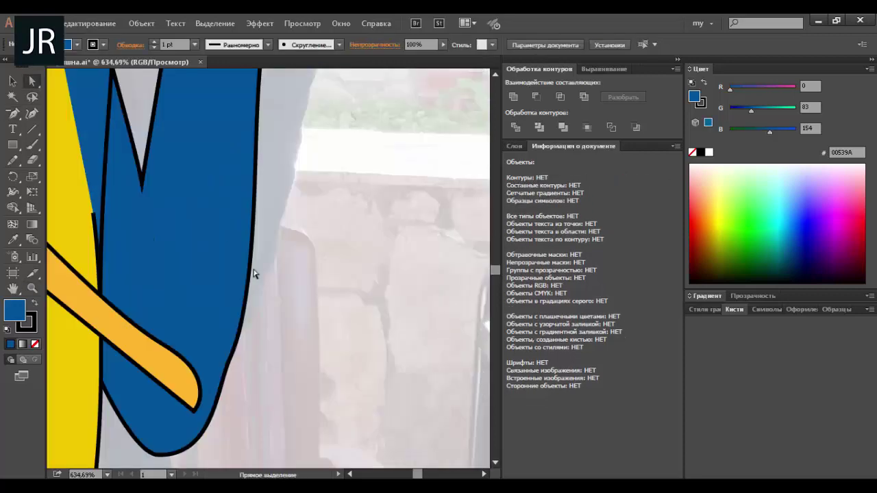
left_click_drag(329, 120, 331, 181)
key("ctrl+shift+a")
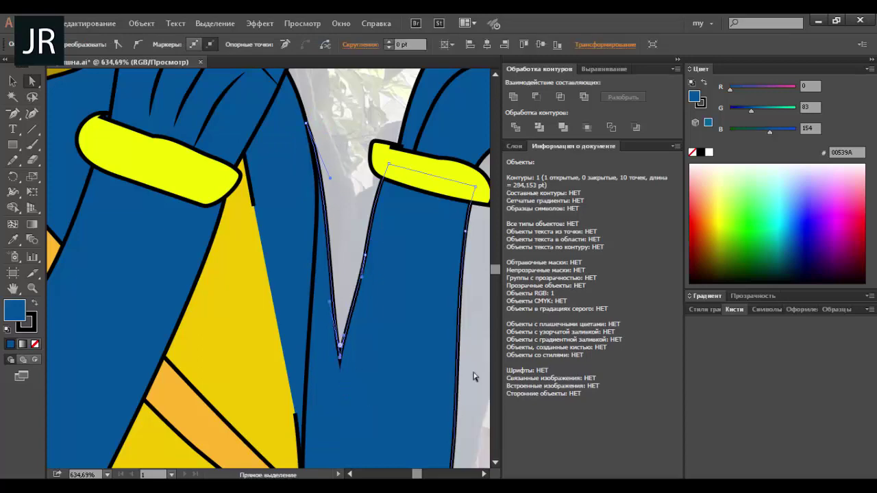
key("ctrl+0")
scroll(169, 197, "up", 3)
scroll(170, 197, "up", 3)
scroll(170, 198, "down", 1)
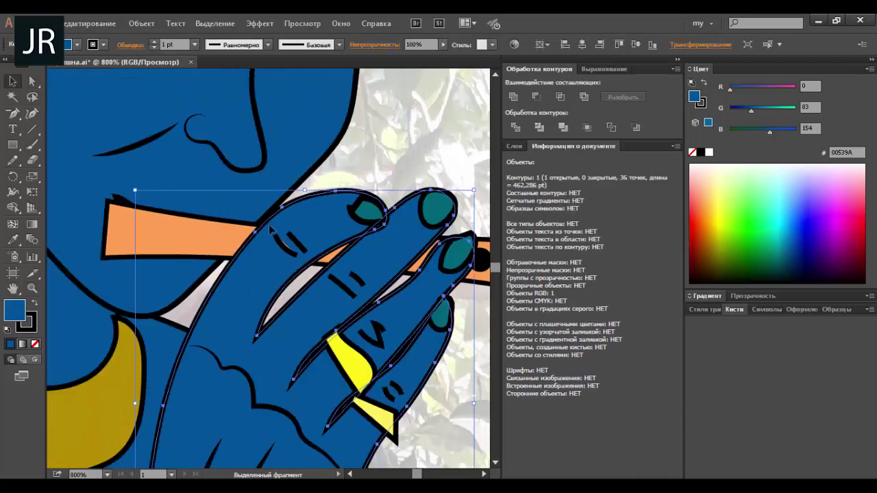
key("p")
left_click_drag(248, 244, 352, 202)
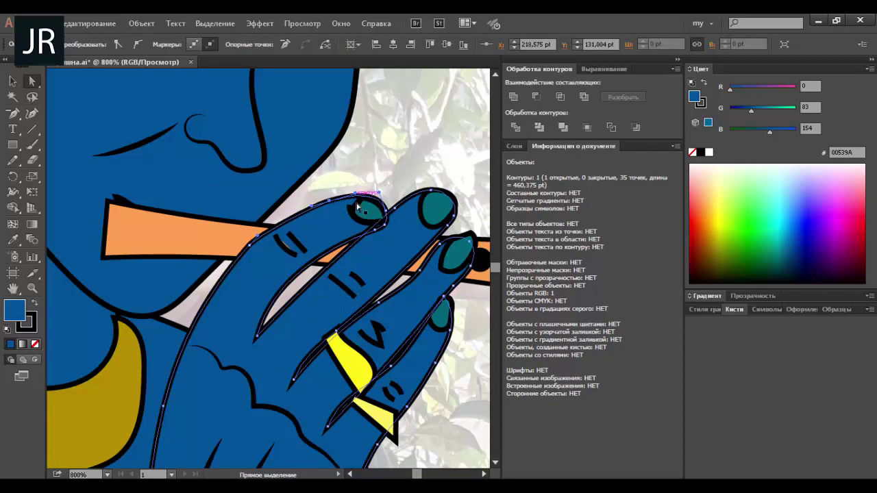
- Reshape the upper teal fingernail by dragging its anchors
key("v")
left_click(366, 209)
key("a")
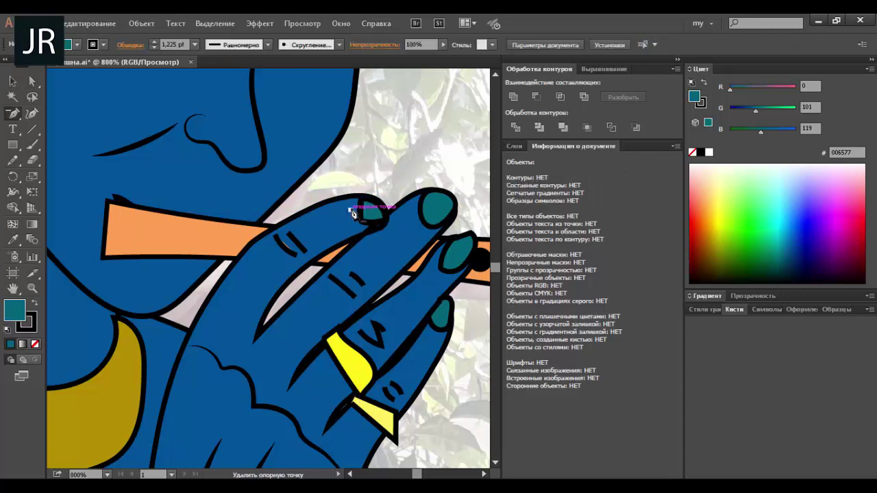
left_click_drag(351, 211, 382, 195)
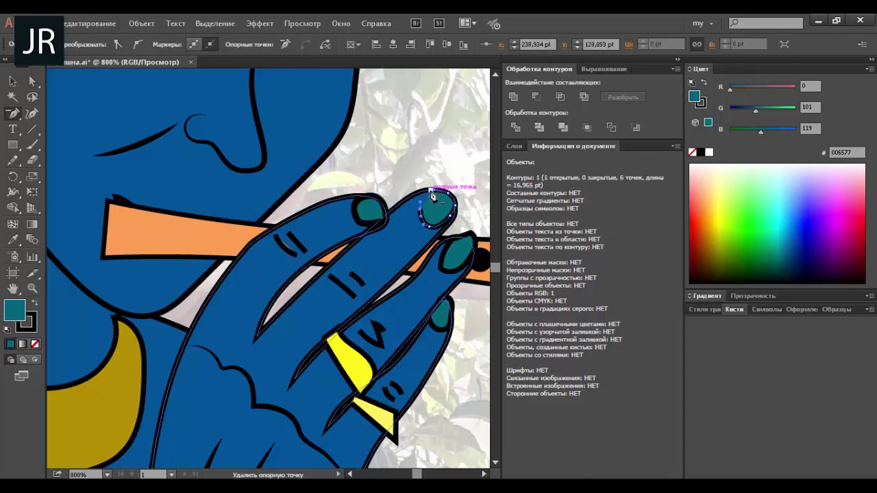
left_click_drag(439, 205, 433, 227)
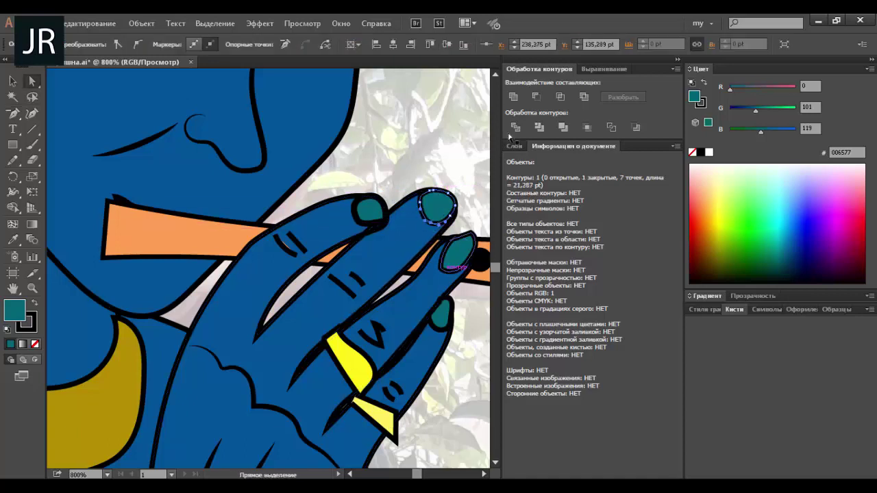
- Reshape the lower teal fingernail and remove an extra anchor from the small nail
left_click(452, 249)
left_click_drag(448, 265, 444, 271)
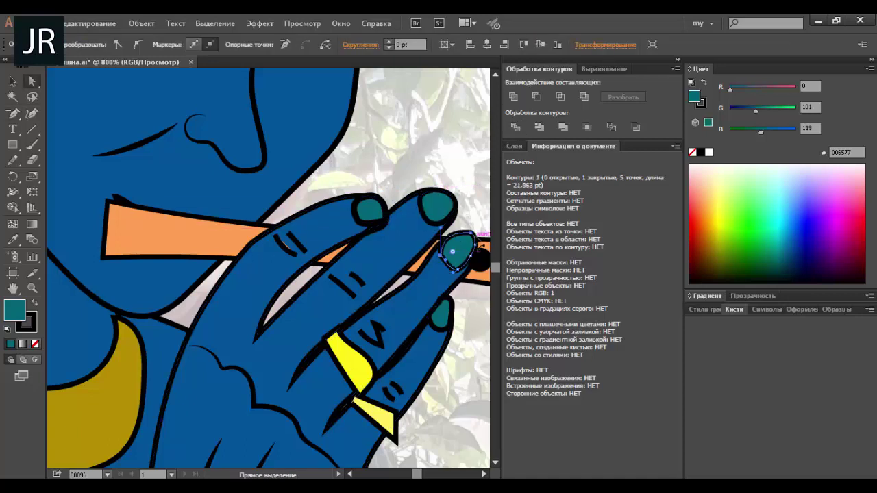
mouse_move(476, 237)
left_mouse_down()
mouse_move(471, 258)
mouse_move(445, 263)
left_mouse_up()
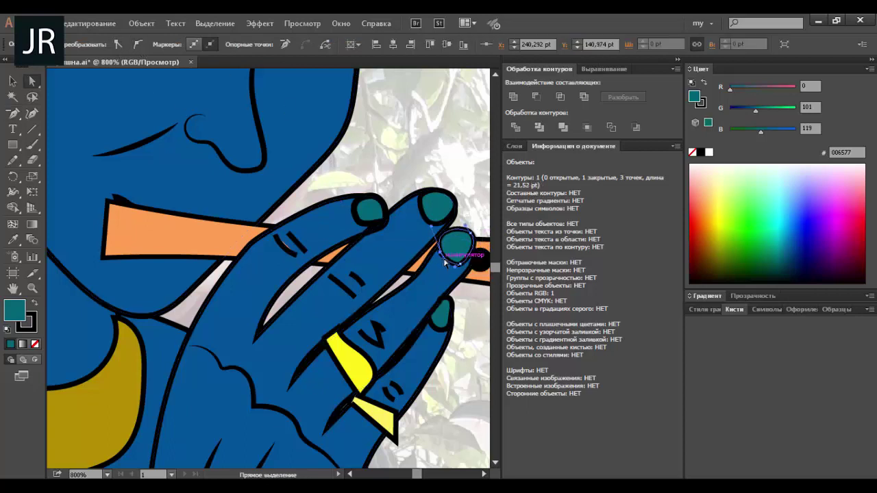
left_click(439, 310)
key("p")
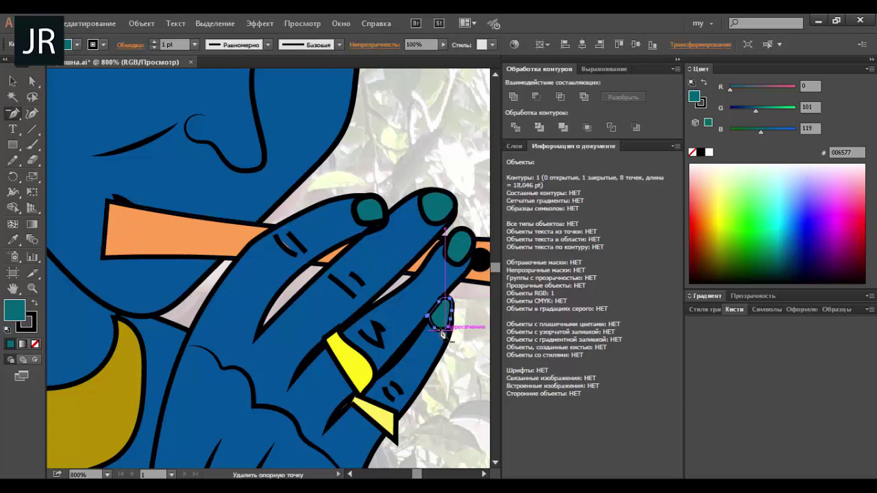
left_click(457, 328)
key("a")
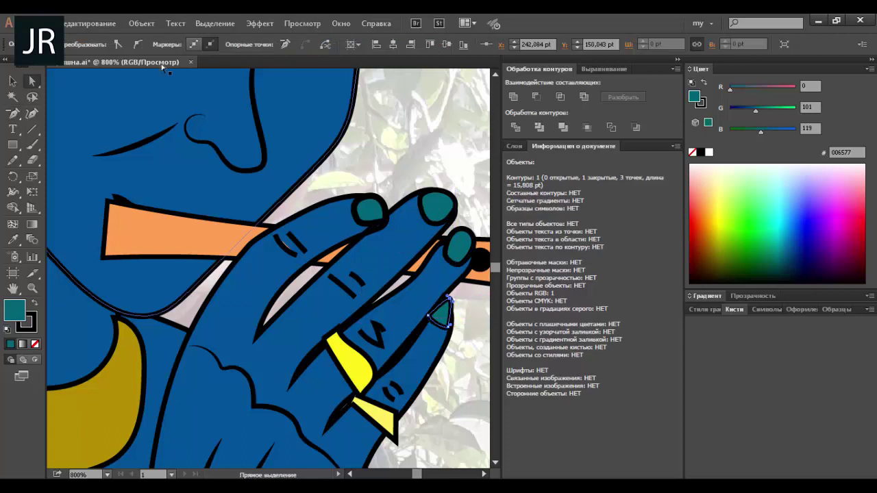
- Nudge the yellow ring band into place and draw a small circle on it
left_click_drag(447, 303, 468, 269)
left_click_drag(405, 392, 413, 396)
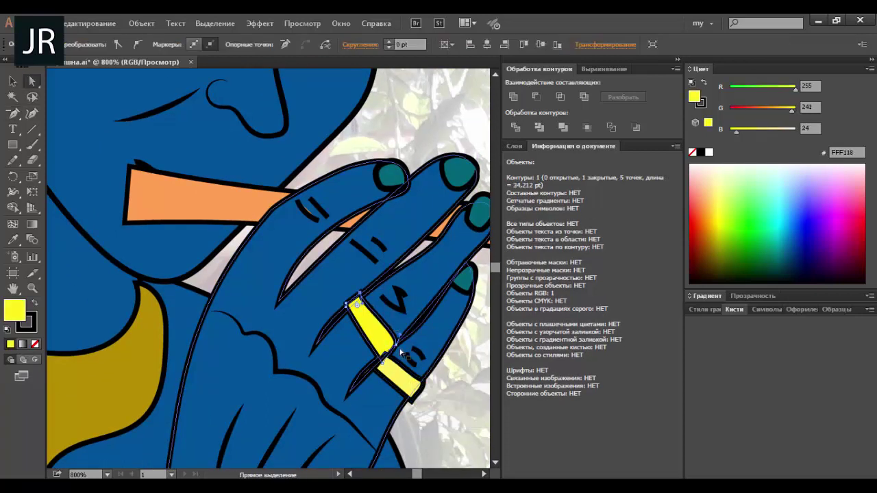
left_click(371, 324)
key("l")
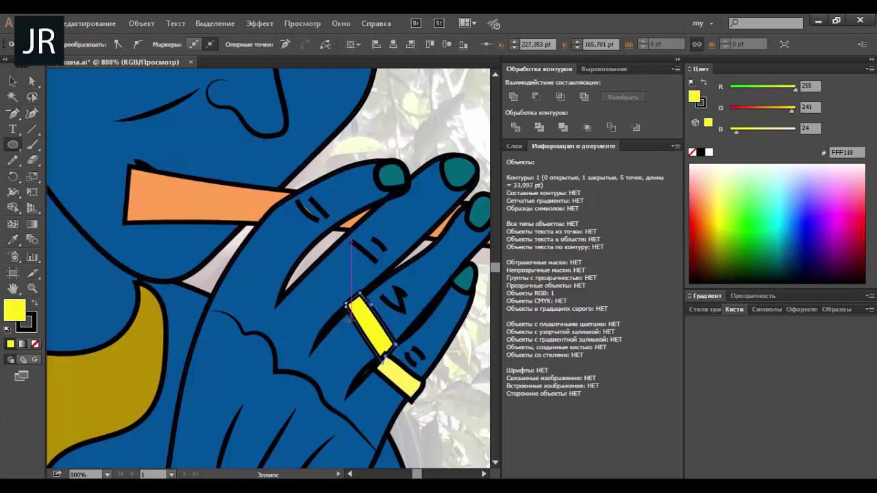
left_click_drag(354, 310, 372, 326)
key("ctrl+0")
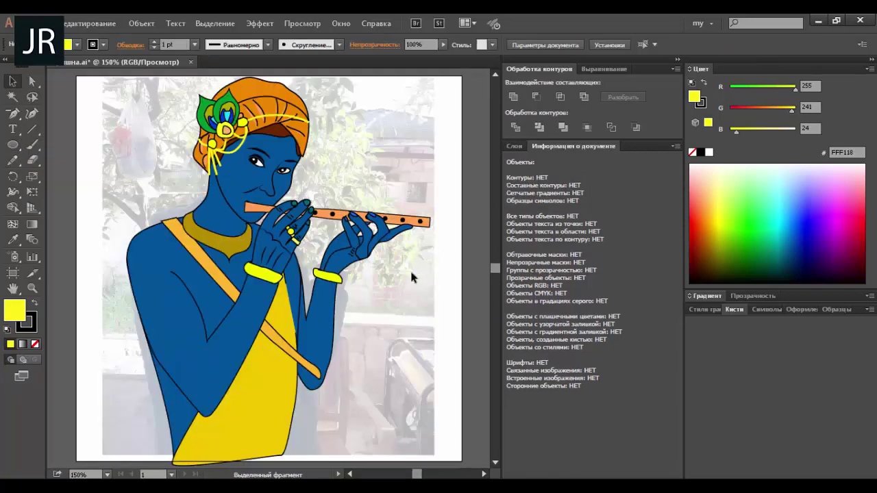
key("z")
left_click_drag(357, 196, 423, 256)
- Select the finger and hand paths on the flute hand
key("v")
left_click(438, 312)
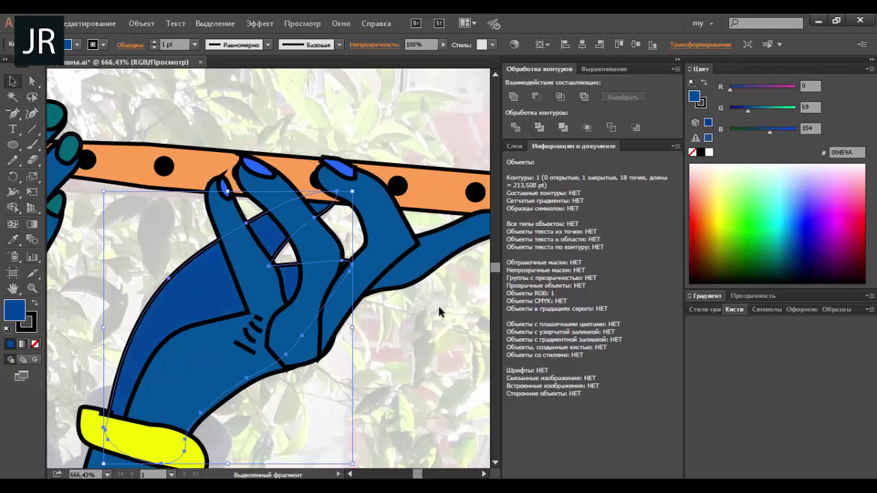
left_click(353, 295)
left_click(352, 295)
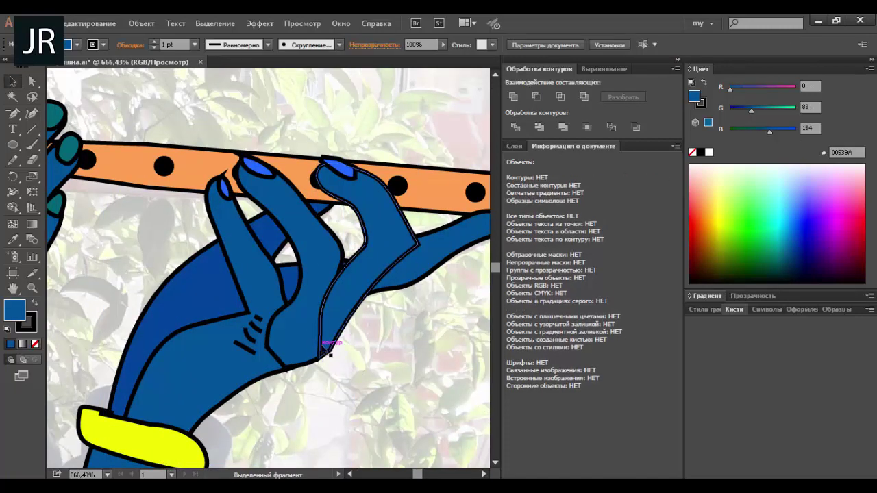
left_click(345, 255)
left_click(352, 295, "shift")
left_click(329, 318, "shift")
scroll(297, 386, "down", 1)
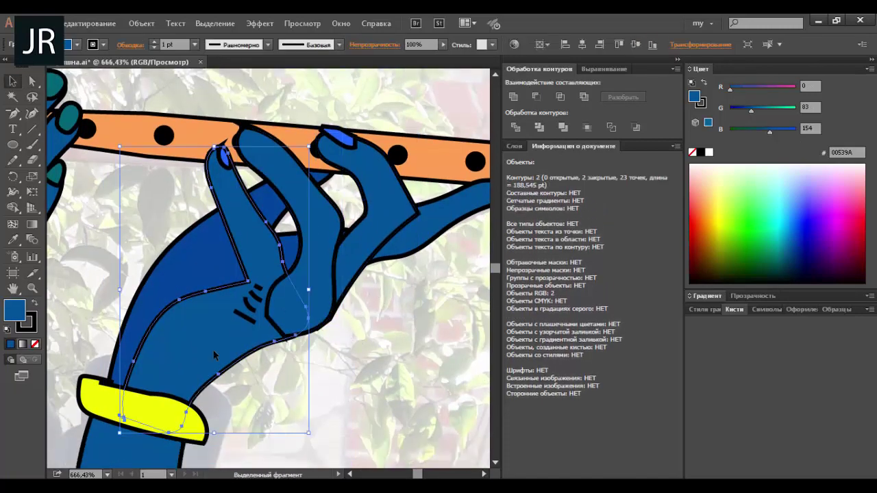
- Delete an extra anchor point from the yellow bracelet outline
left_click(232, 312)
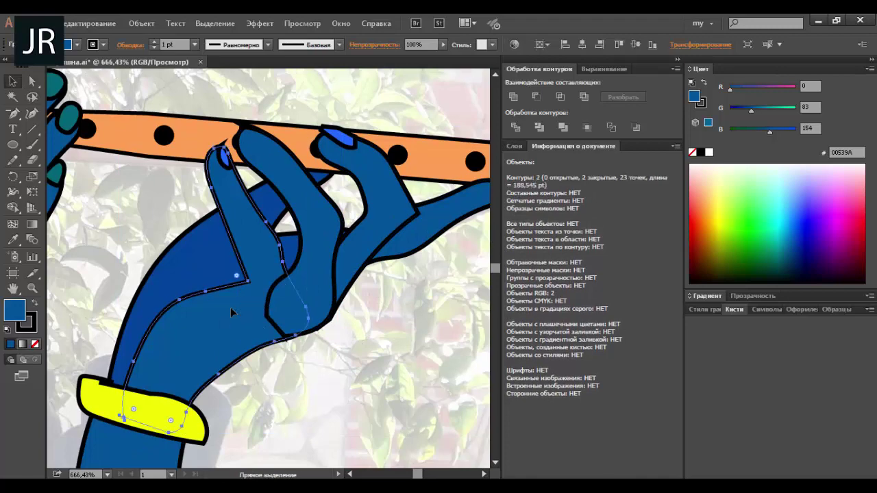
left_click_drag(239, 322, 258, 288)
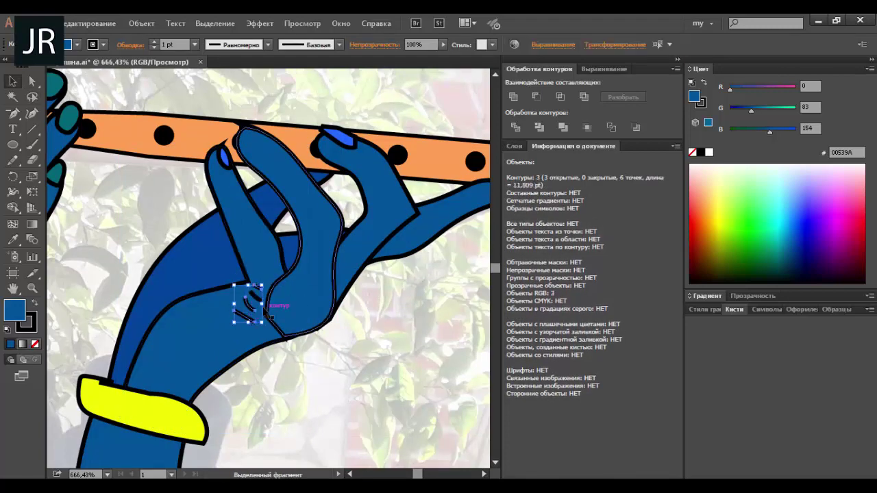
left_click(226, 274, "shift")
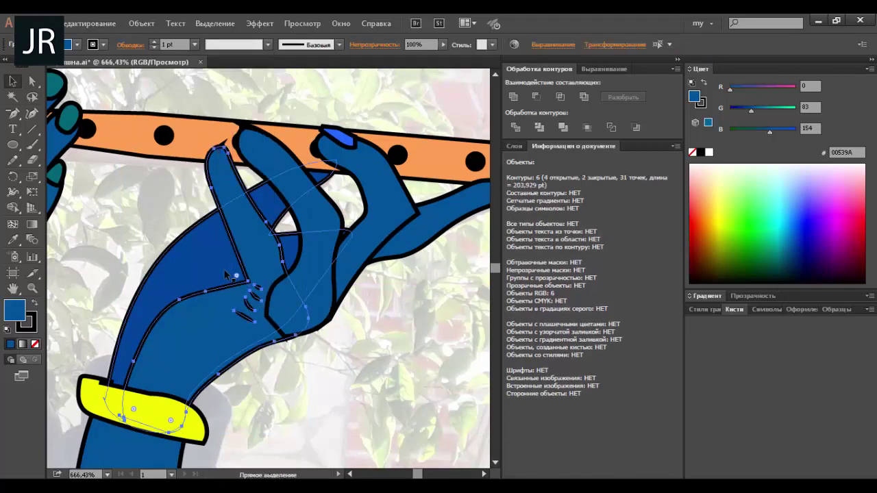
left_click(192, 411)
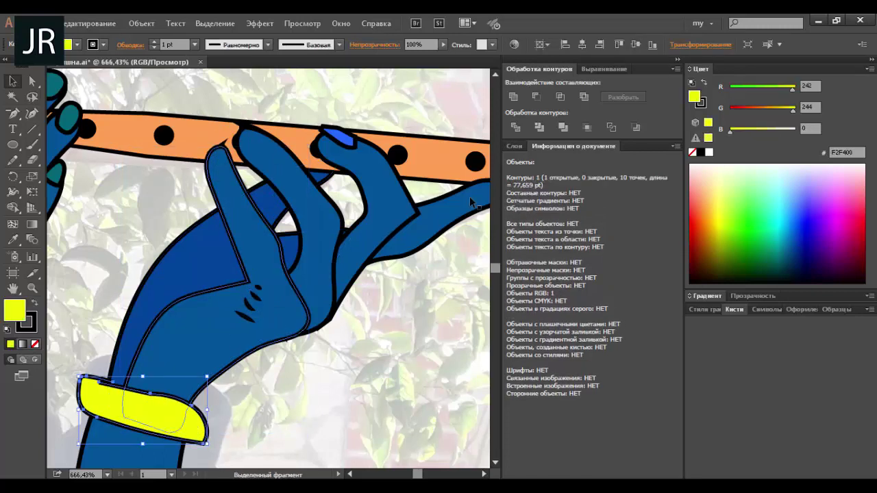
left_click(103, 382)
key("Return")
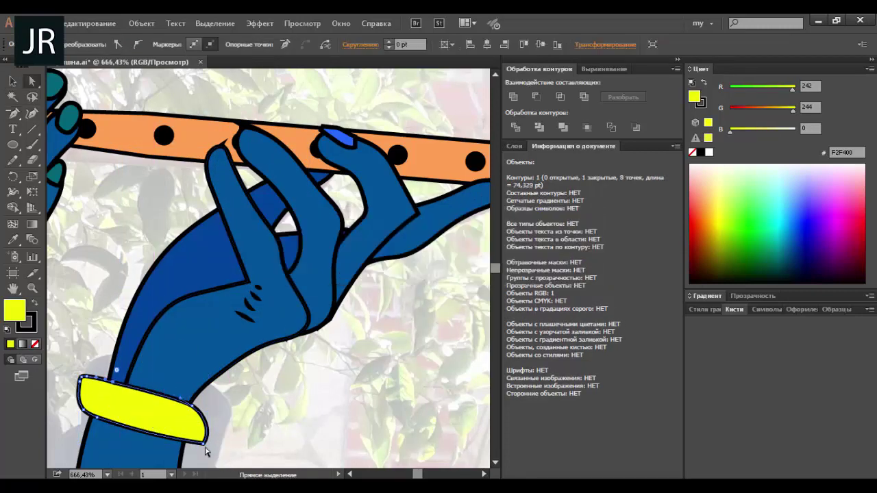
- Reshape the fingertip outline resting on the flute
left_click(361, 352)
scroll(361, 352, "right", 2)
left_click(386, 219)
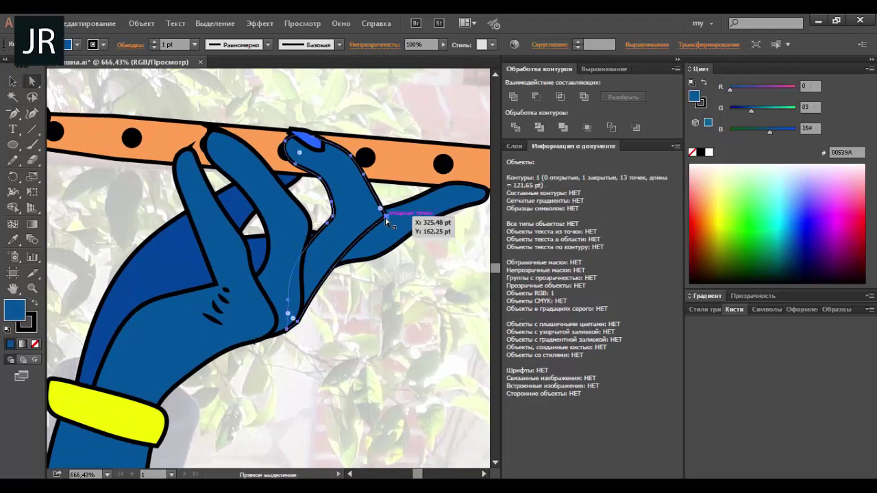
mouse_move(386, 219)
left_mouse_down()
mouse_move(352, 264)
mouse_move(382, 190)
mouse_move(365, 177)
left_mouse_up()
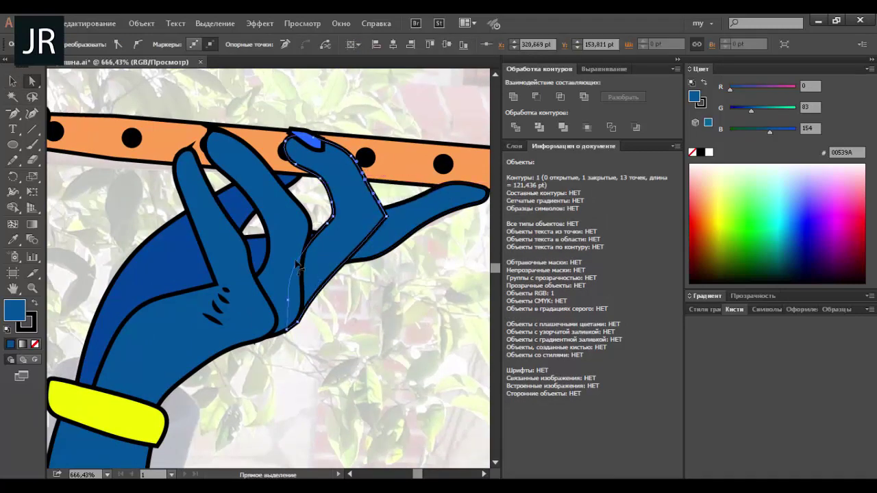
left_click(304, 263)
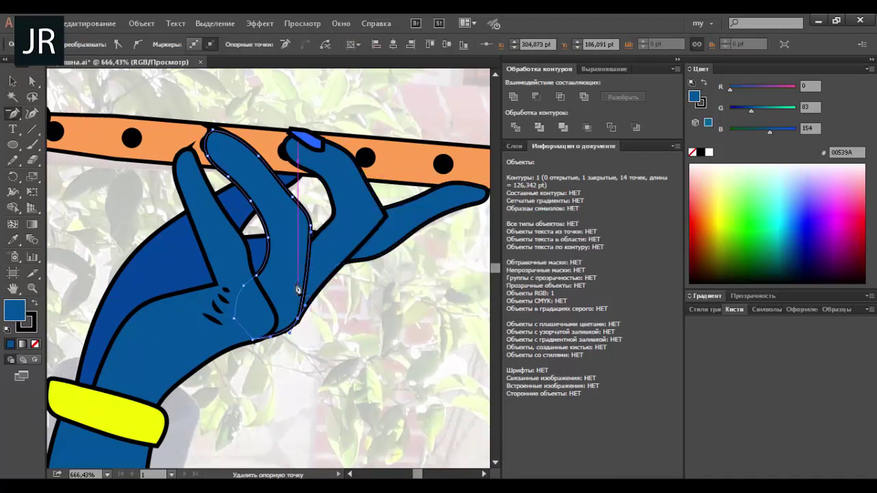
left_click(297, 290)
left_click(381, 257)
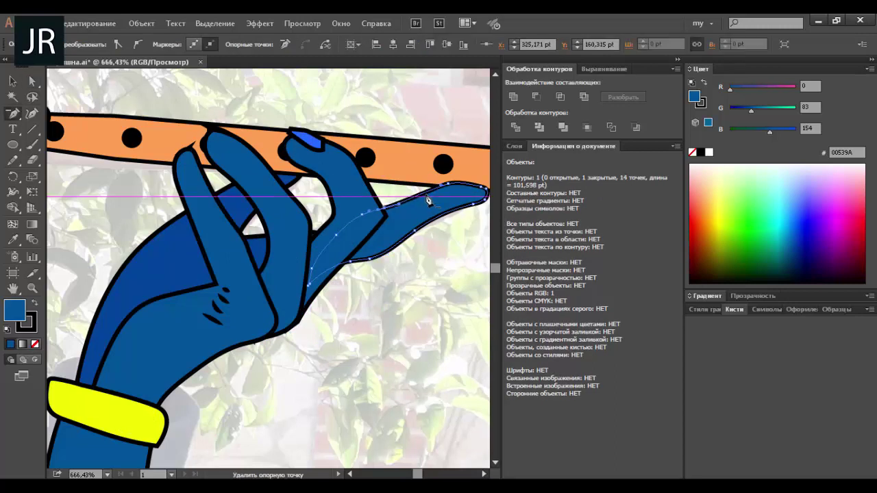
- Draw a fingernail at the fingertip with the Pencil and fill it light blue 2369FF
key("n")
scroll(370, 239, "right", 3)
scroll(370, 240, "up", 1)
left_click_drag(386, 213, 376, 216)
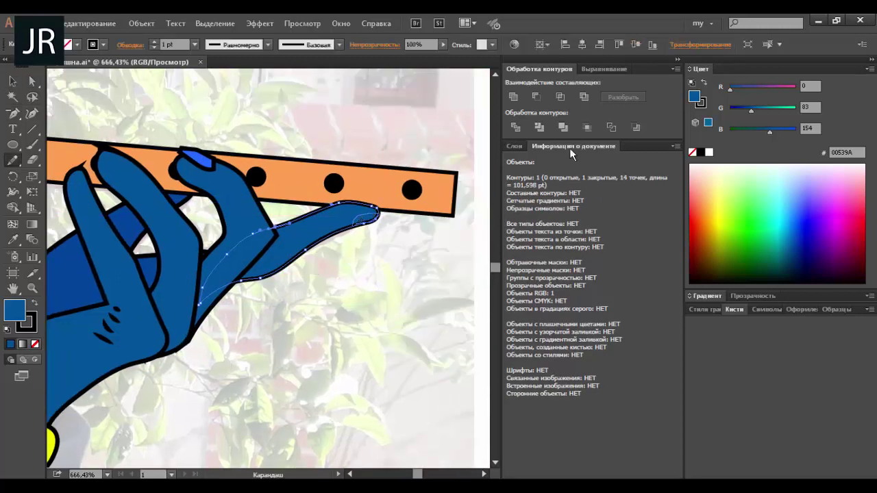
key("i")
left_click(193, 157)
key("a")
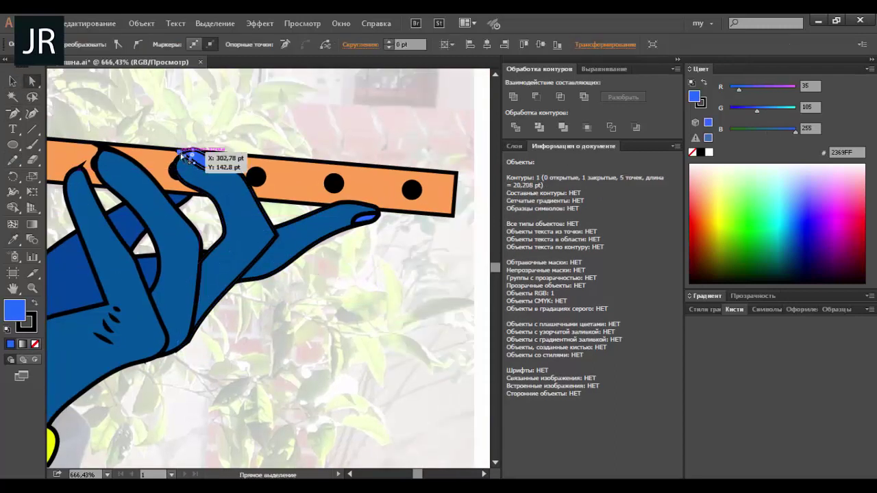
key("ctrl+shift+a")
- Add a blue nail on the index fingertip and zoom in on it
scroll(267, 268, "left", 2)
left_click(12, 80)
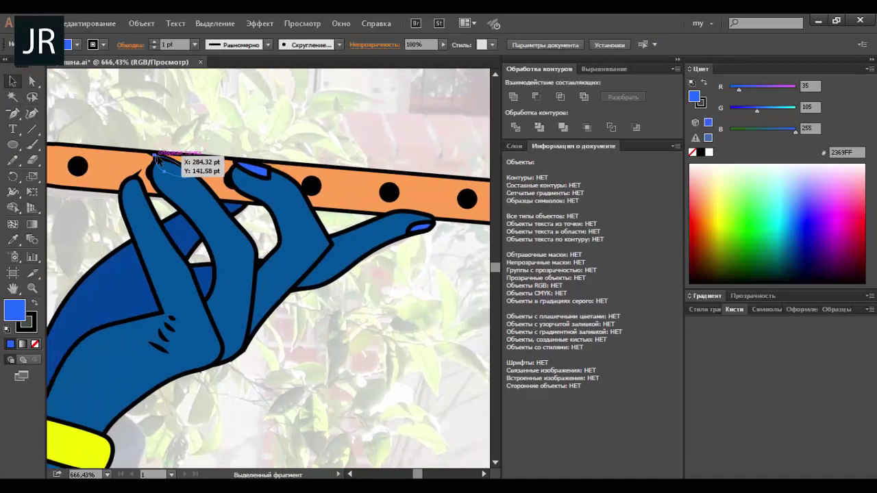
left_click_drag(156, 166, 180, 186)
key("z")
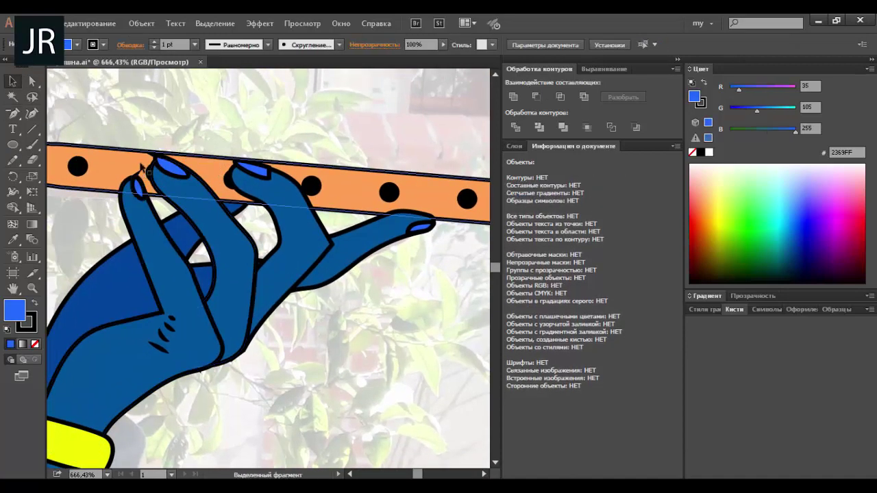
left_click_drag(78, 155, 193, 224)
- Check the index-finger nail, then zoom from the full artboard onto the head and face
key("v")
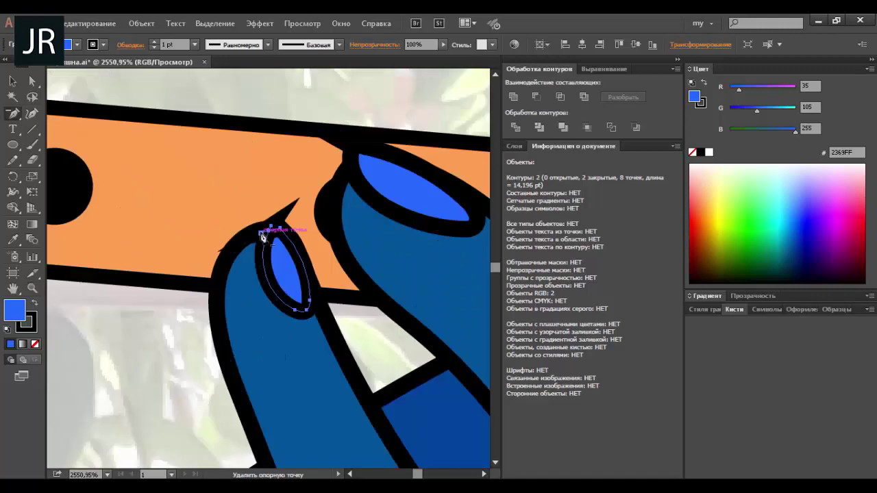
left_click(288, 264)
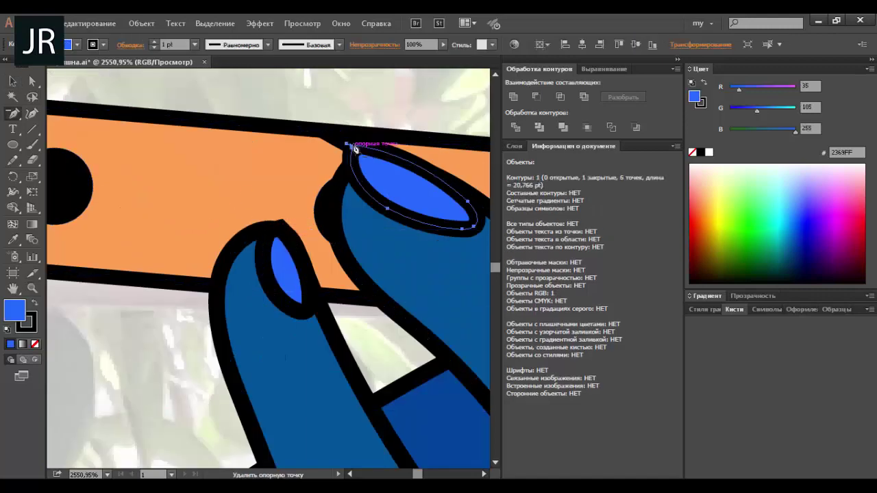
key("ctrl+shift+a")
key("a")
key("ctrl+0")
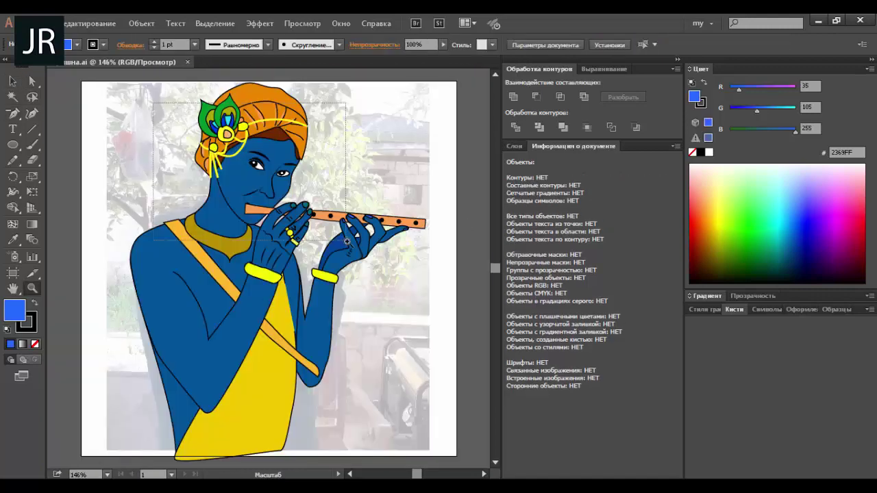
left_click_drag(347, 241, 350, 238)
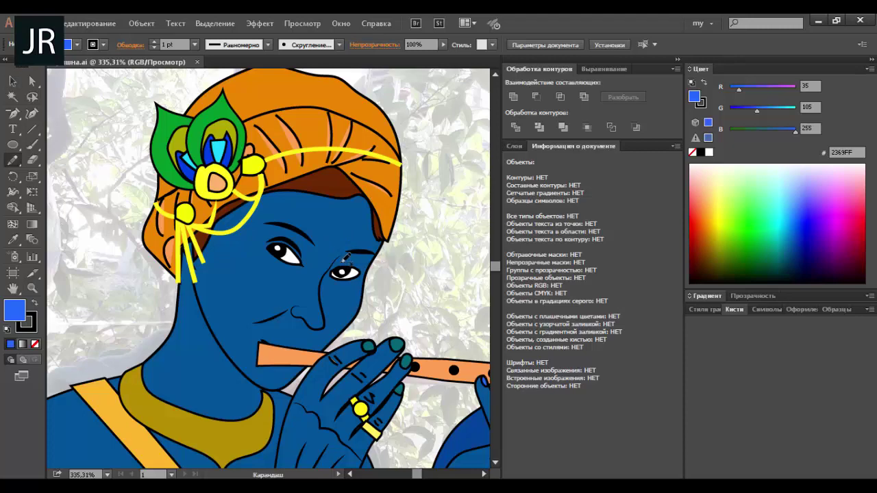
- Draw a crease line above the right eye with a tapered width profile
left_click_drag(356, 258, 367, 260)
left_click(268, 44)
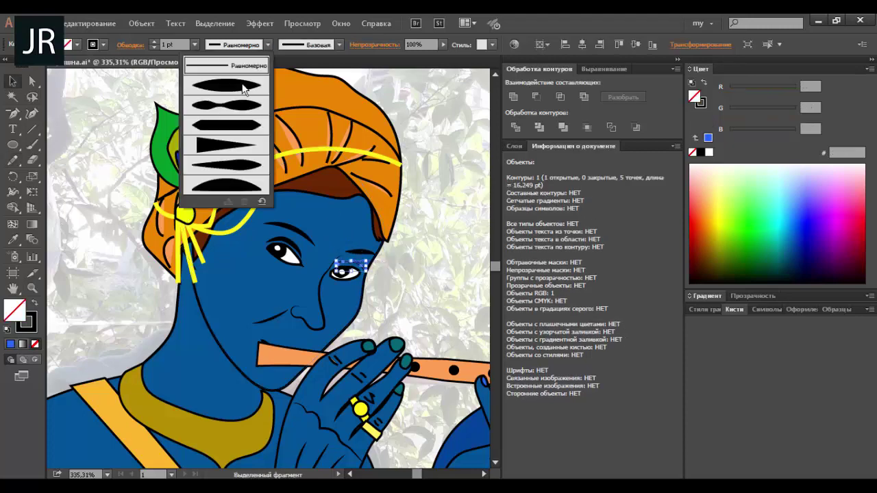
left_click(221, 88)
- In the isolated face group, simplify the nose path to 6 anchors at 38% precision
right_click(319, 289)
left_click(381, 336)
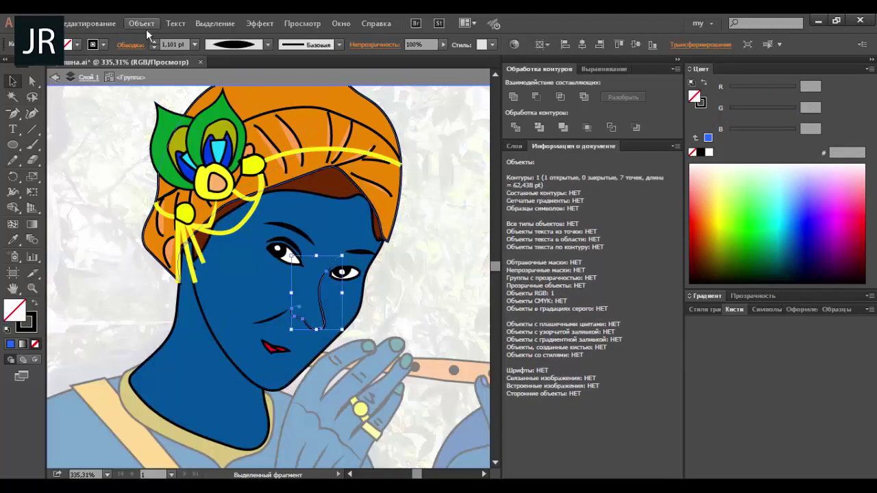
left_click(142, 23)
left_click(286, 290)
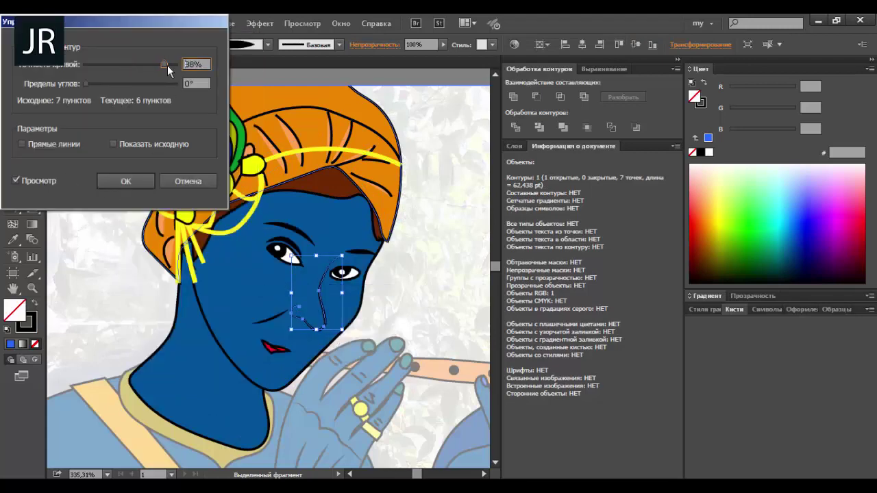
left_click(125, 181)
left_click(65, 102)
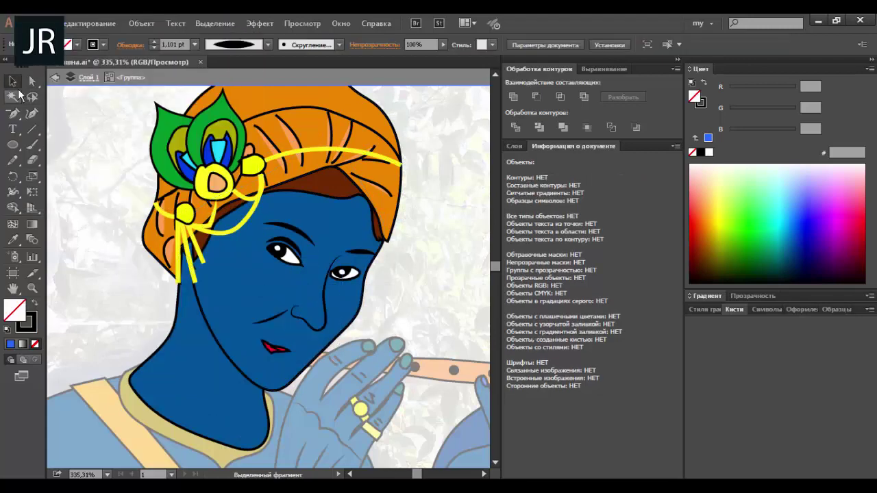
double_click(49, 157)
- Isolate the eye group and nudge the right eye outline's lower-left corner
scroll(382, 281, "up", 5)
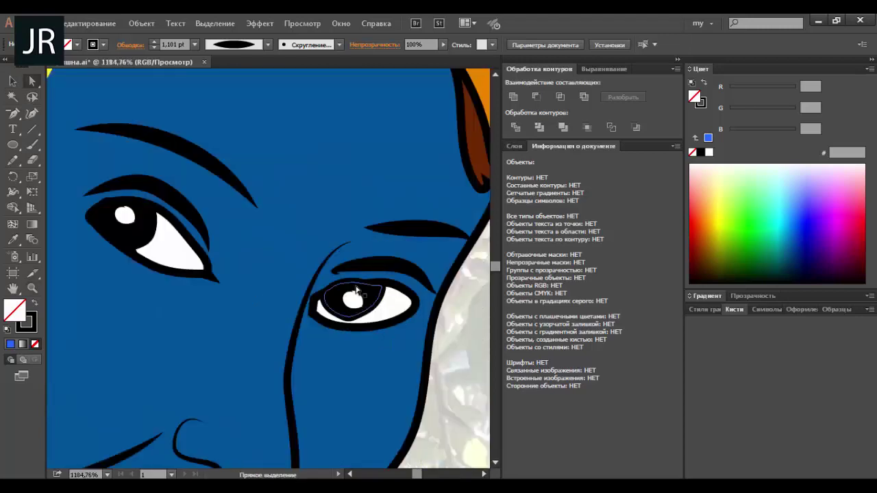
left_click(374, 298)
double_click(400, 295)
key("a")
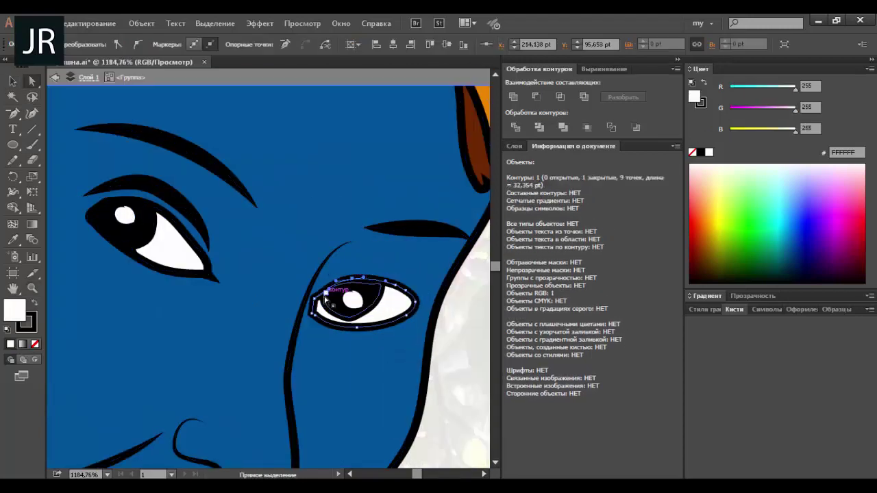
left_click(313, 308)
key("Return")
left_click_drag(310, 320, 312, 313)
- Reshape the left eye outline's outer corner and lower-right curve
left_click(206, 272)
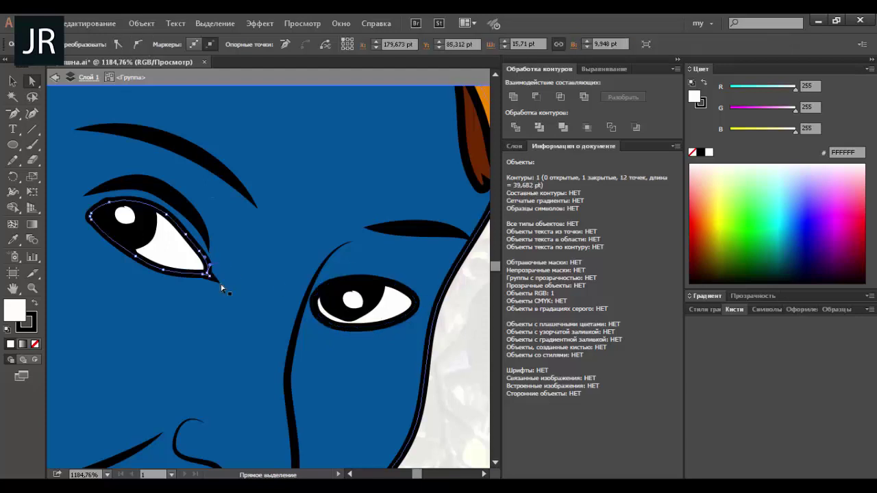
key("p")
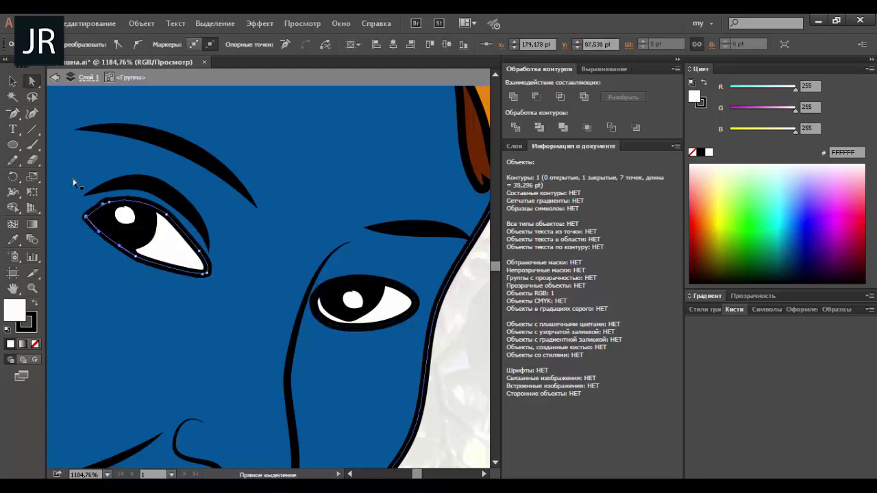
key("ctrl+z")
left_click_drag(85, 216, 87, 221)
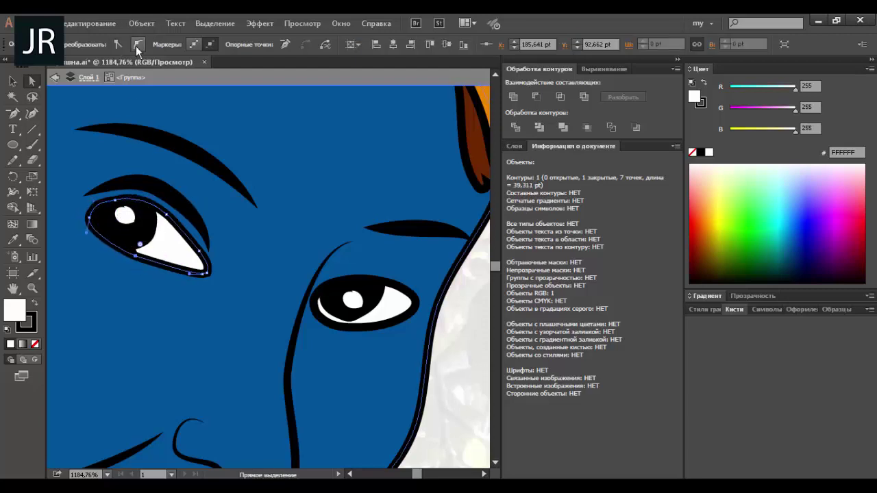
mouse_move(137, 255)
left_mouse_down()
mouse_move(206, 273)
mouse_move(205, 264)
left_mouse_up()
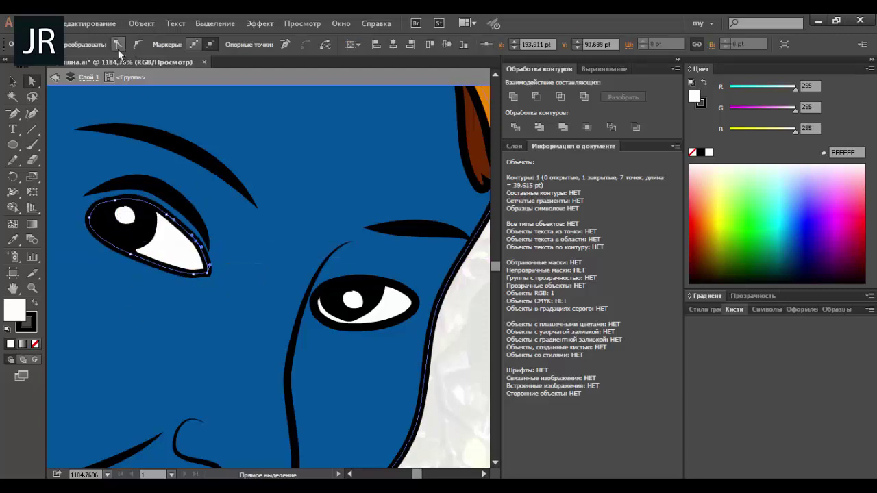
- Draw a black circle over the left iris and shrink the eraser size
key("ctrl+shift+a")
key("l")
left_click_drag(97, 192, 153, 248)
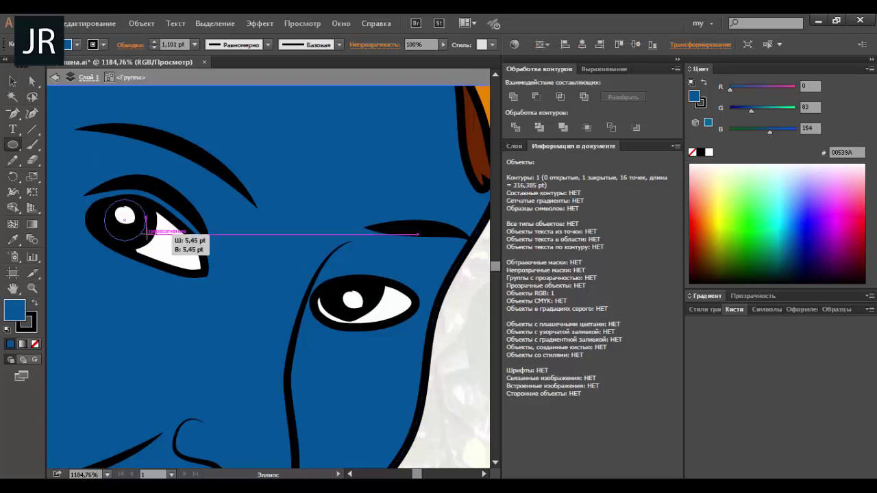
key("i")
left_click(172, 269)
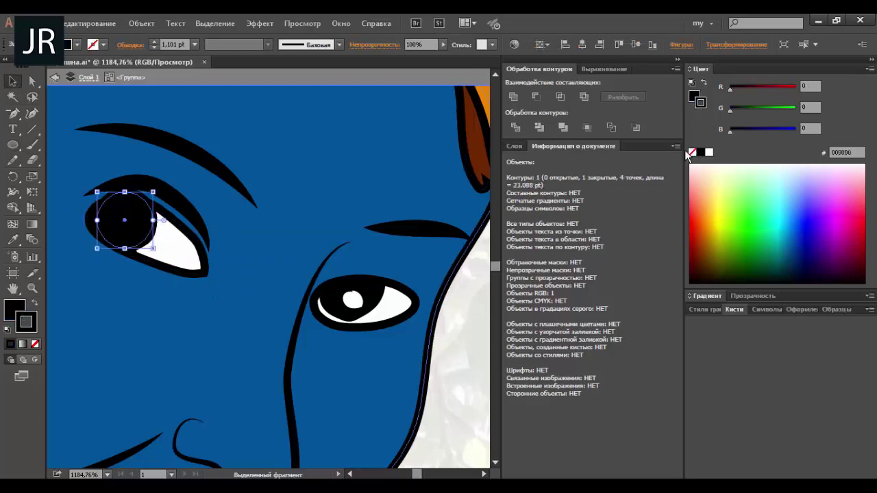
left_click(33, 159)
double_click(32, 159)
left_click_drag(147, 177, 137, 177)
key("Return")
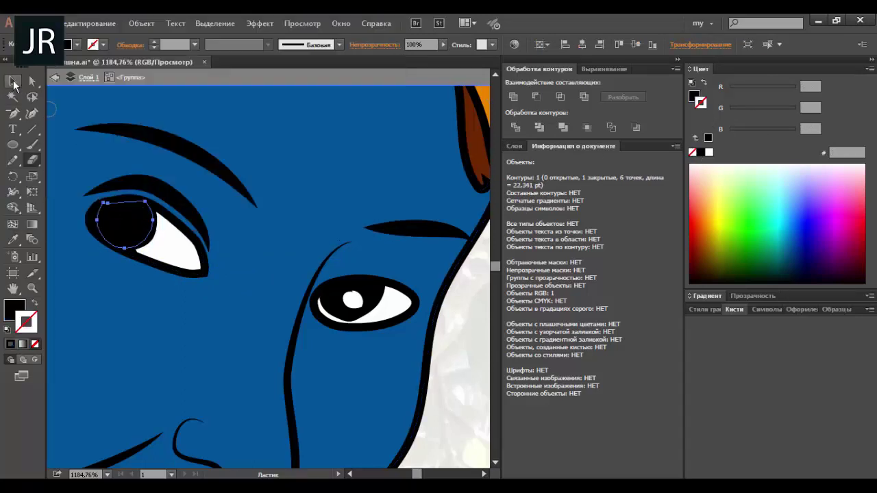
- Move the black iris beneath the white highlight in Layers and reshape the eye-white
key("v")
left_click(514, 146)
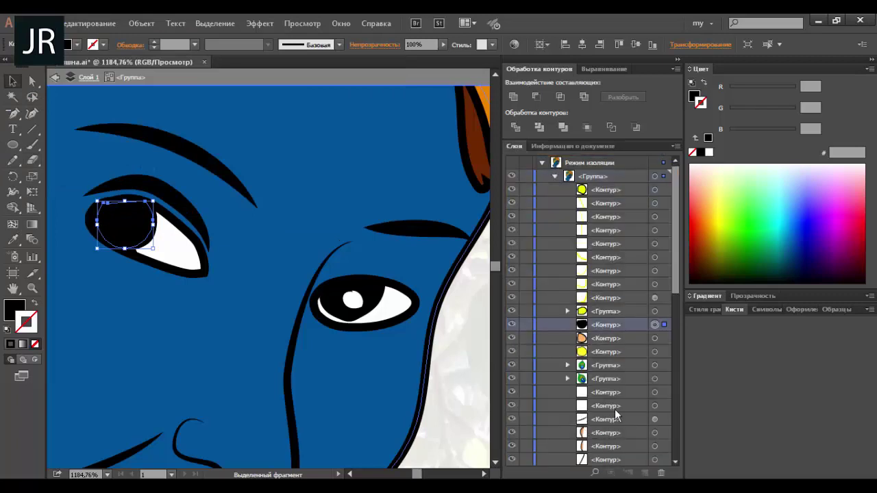
left_click_drag(615, 414, 598, 425)
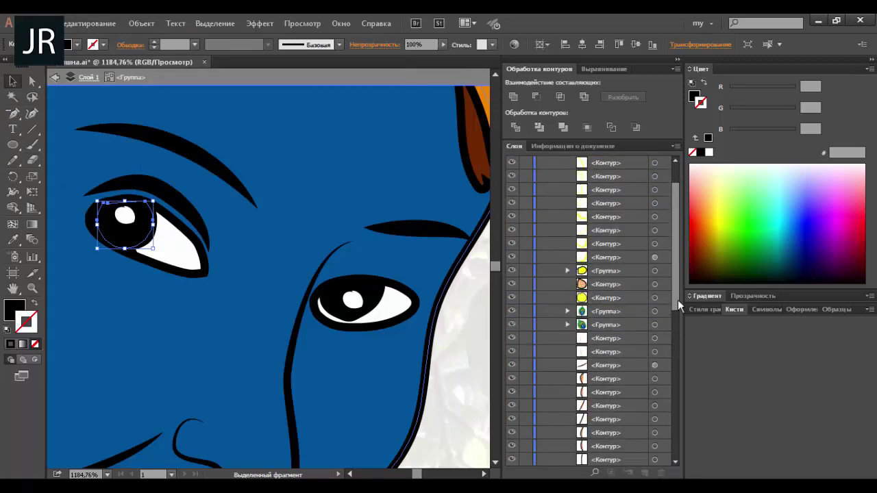
left_click_drag(677, 299, 677, 429)
left_click(655, 372)
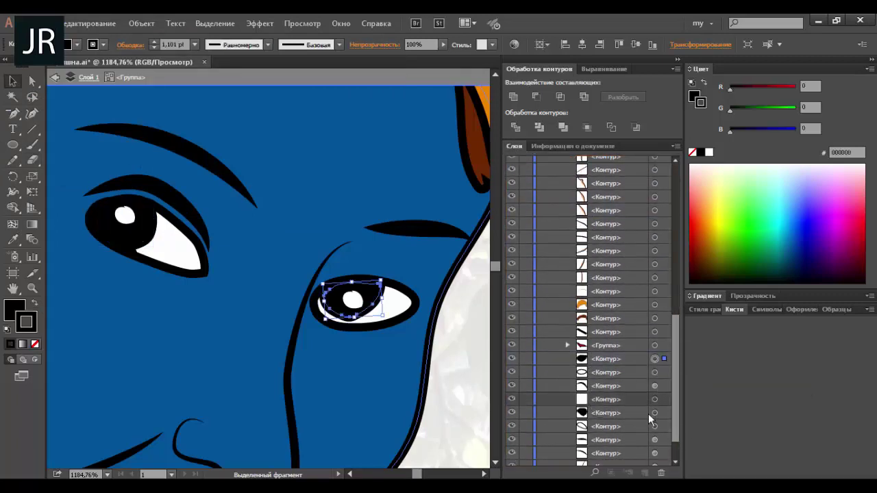
left_click(655, 398)
left_click_drag(96, 217, 96, 203)
- Pull the right eye's upper-lid line up and left, clear of the face outline
left_click(350, 294)
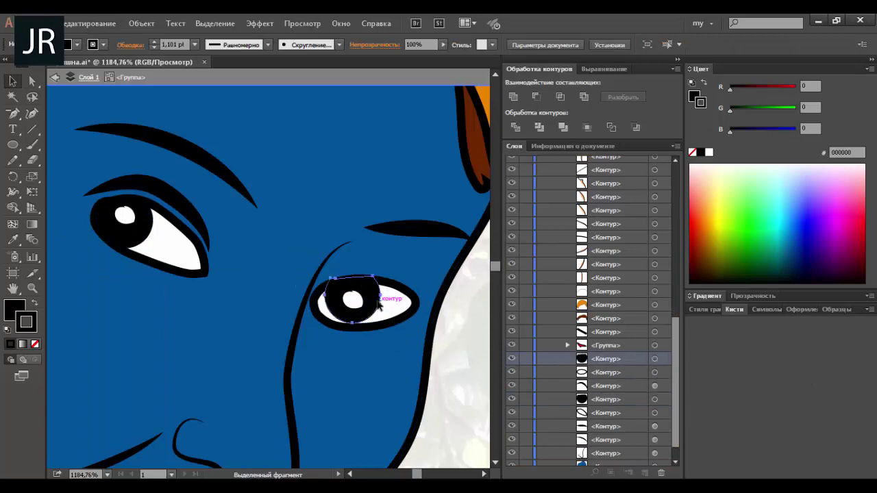
left_click(432, 322)
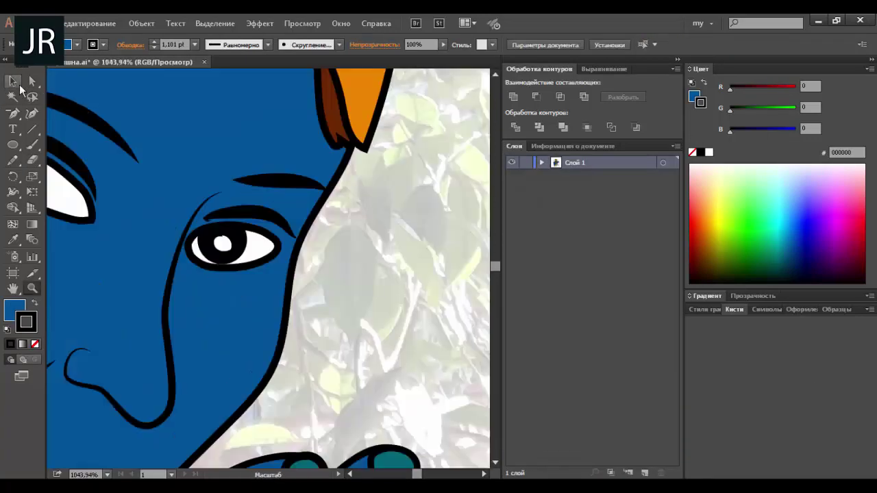
left_click(207, 218)
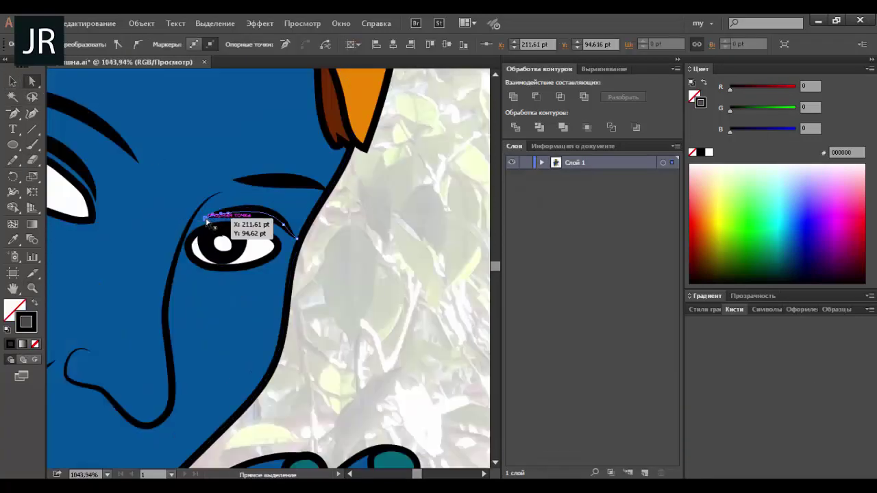
left_click_drag(206, 219, 196, 221)
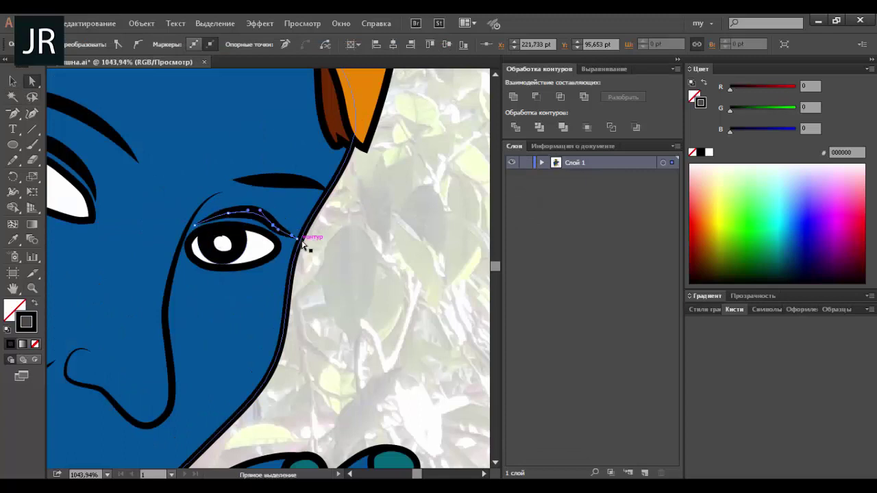
left_click_drag(294, 237, 284, 240)
- Exit the group isolation, deselect, and zoom out to view the whole head
key("v")
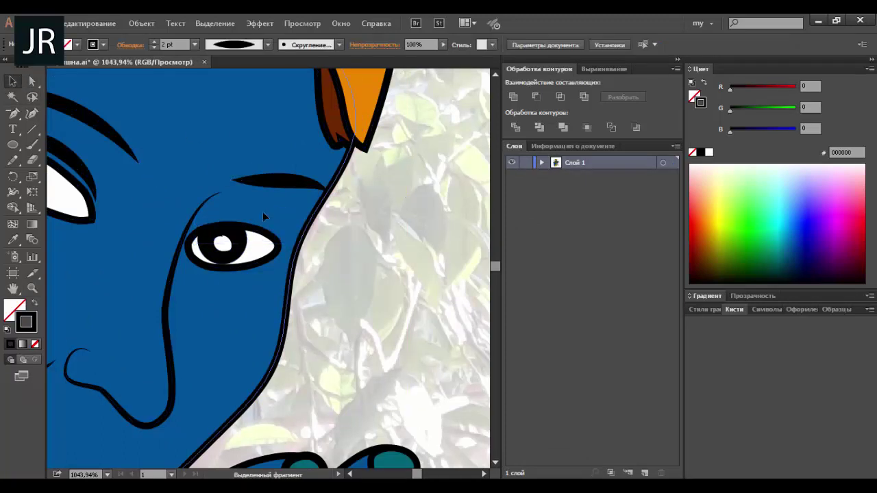
right_click(263, 212)
left_click(288, 261)
left_click(348, 268)
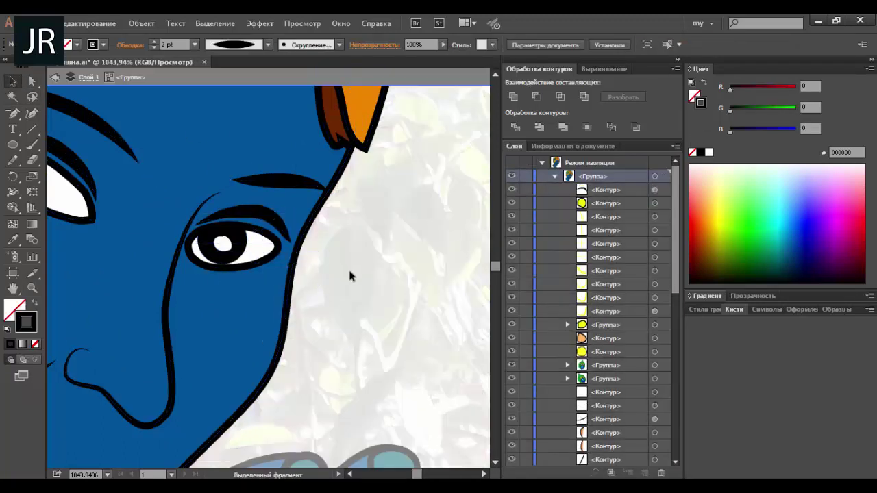
key("ctrl+minus")
key("ctrl+minus")
key("ctrl+minus")
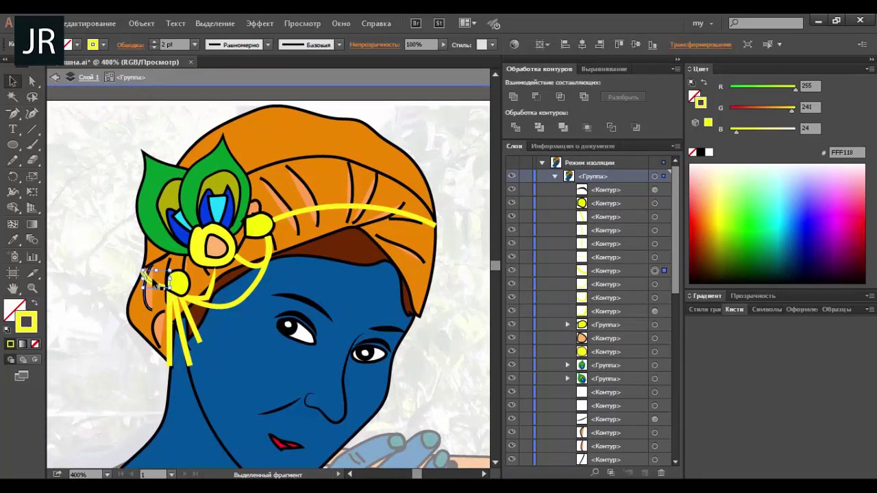
- Give the turban fold lines a tapered 0.75 pt dark-brown (4B3100) stroke with no fill
left_click(152, 274)
left_click(288, 200)
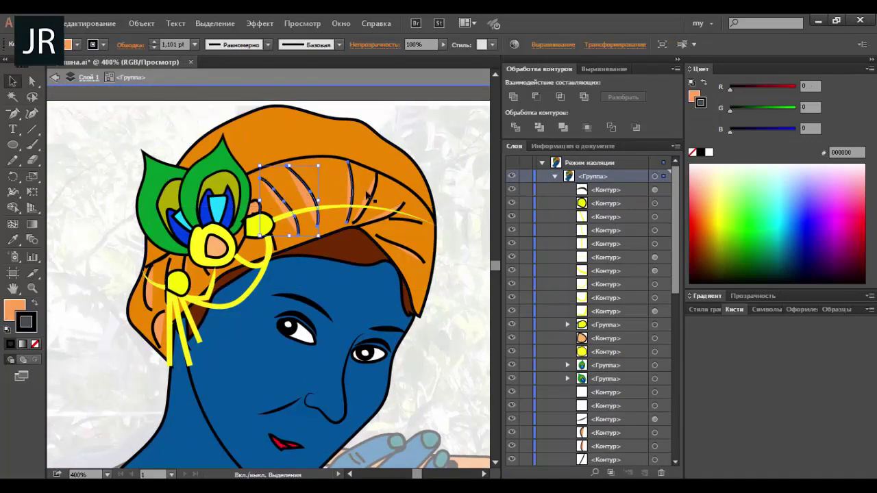
left_click(152, 291, "shift")
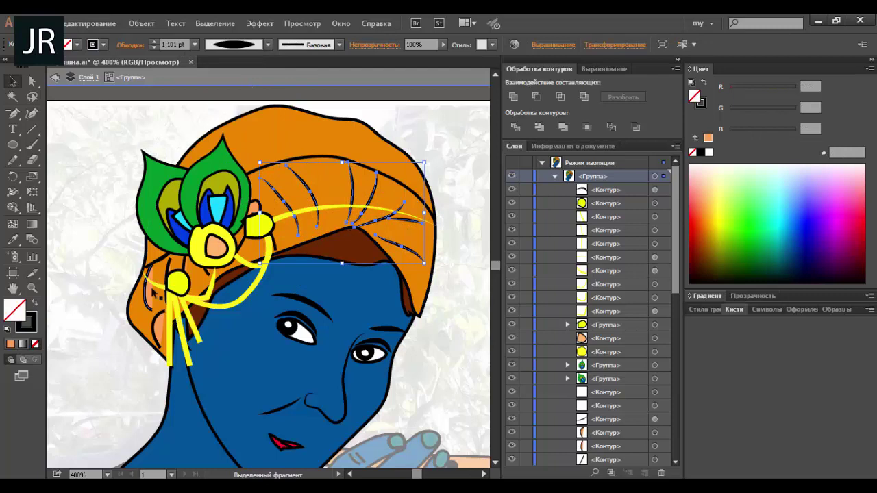
left_click(268, 44)
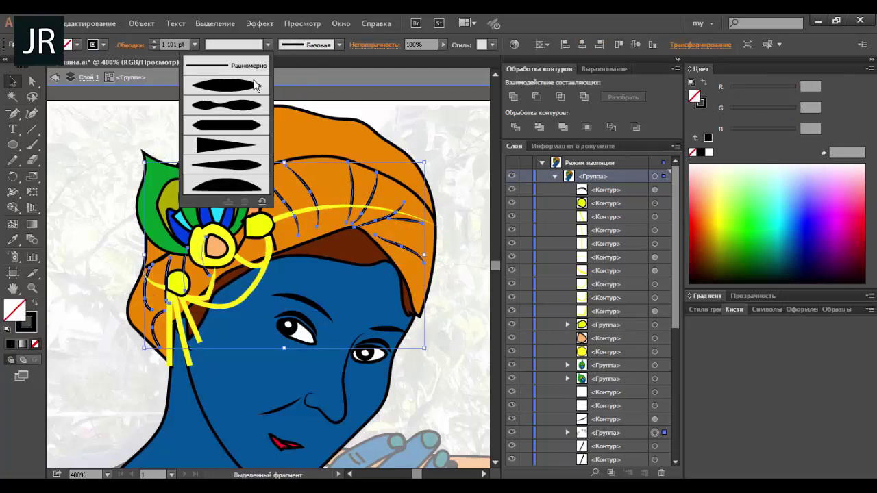
left_click(235, 96)
left_click(717, 240)
left_click(693, 152)
key("x")
left_click(711, 259)
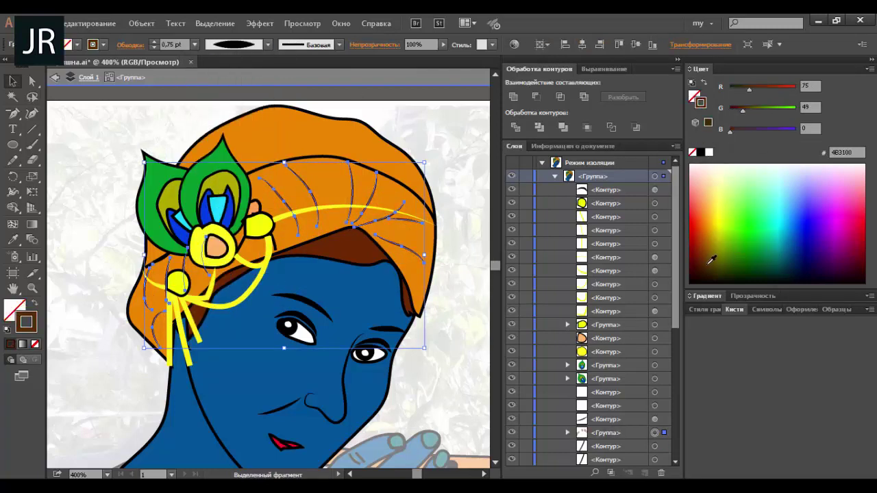
- Select the small bead near the feather and adjust its fill colour, then deselect
left_click(457, 171)
left_click(255, 228)
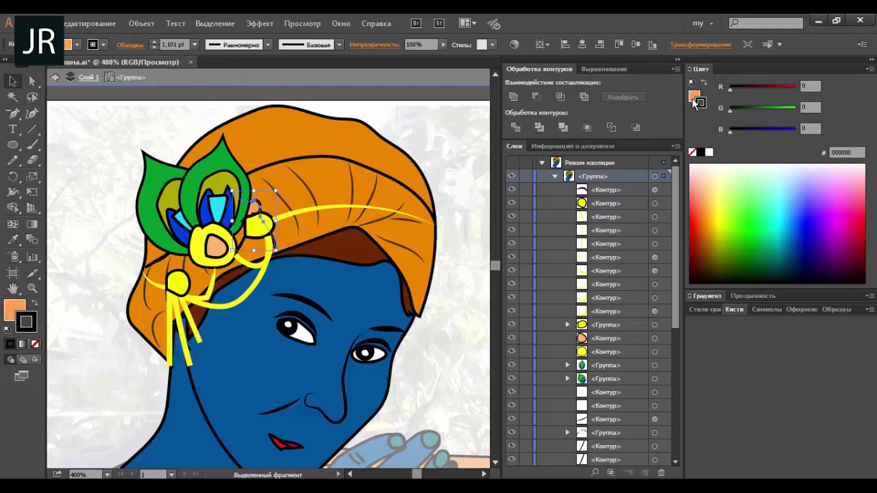
left_click(268, 44)
left_click(452, 193)
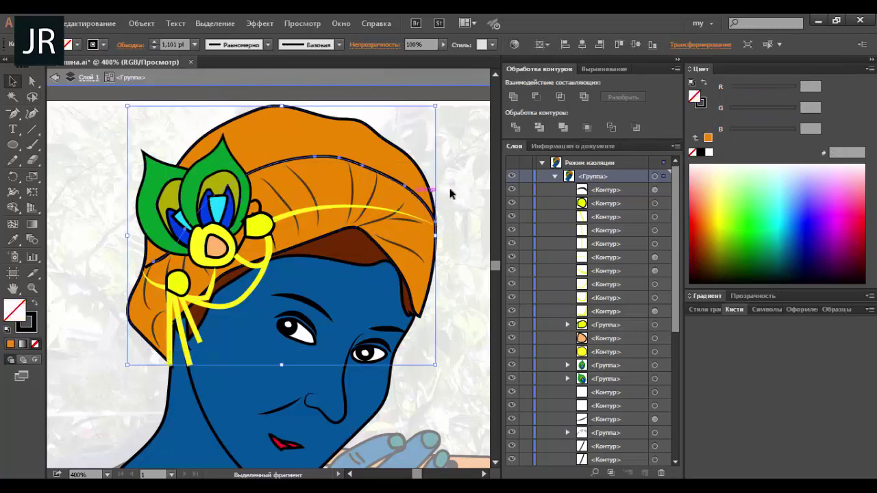
scroll(453, 194, "up", 1)
scroll(453, 193, "up", 1)
- Reshape the top anchor of the olive inner feather shape
left_click(415, 329)
left_click(450, 363)
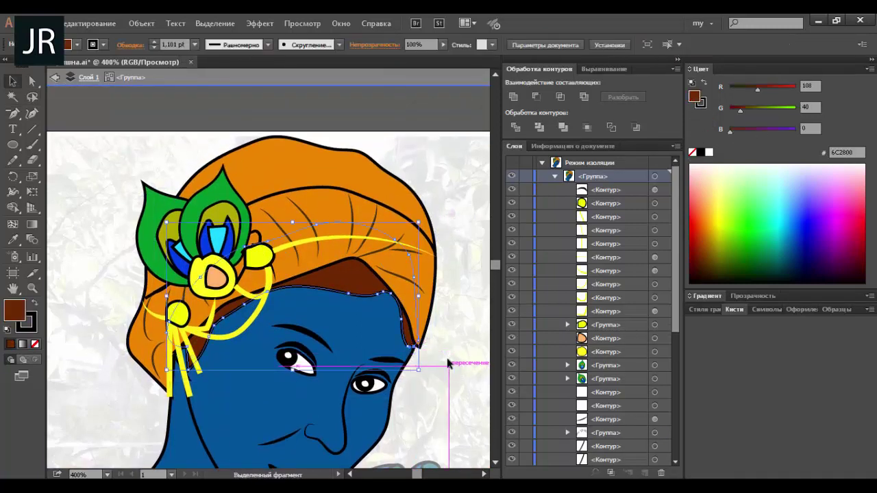
left_click(171, 226)
key("p")
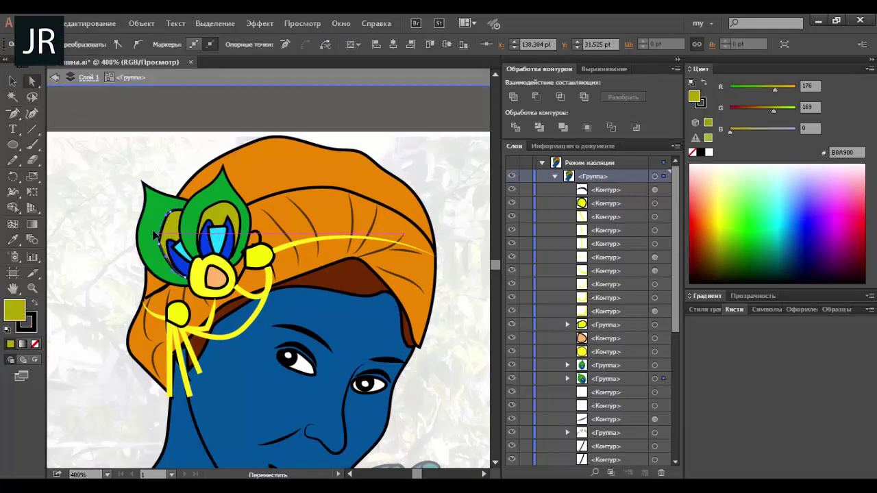
left_click_drag(228, 214, 236, 211)
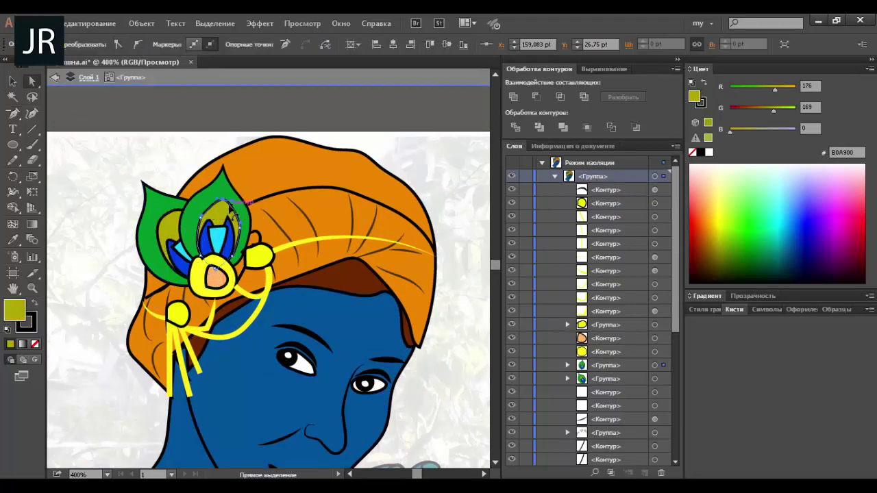
scroll(207, 240, "up", 5)
left_click(355, 165)
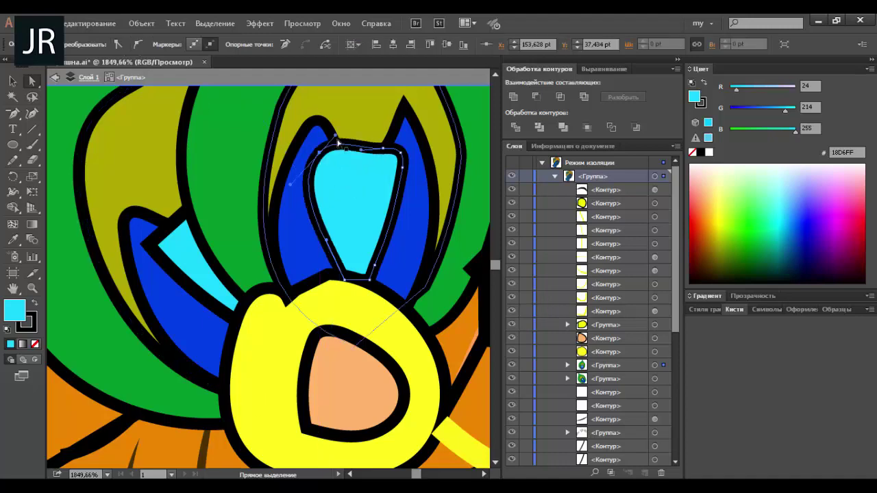
- Round the cyan feather petal by deleting its pointed top anchor
left_click(402, 159)
key("a")
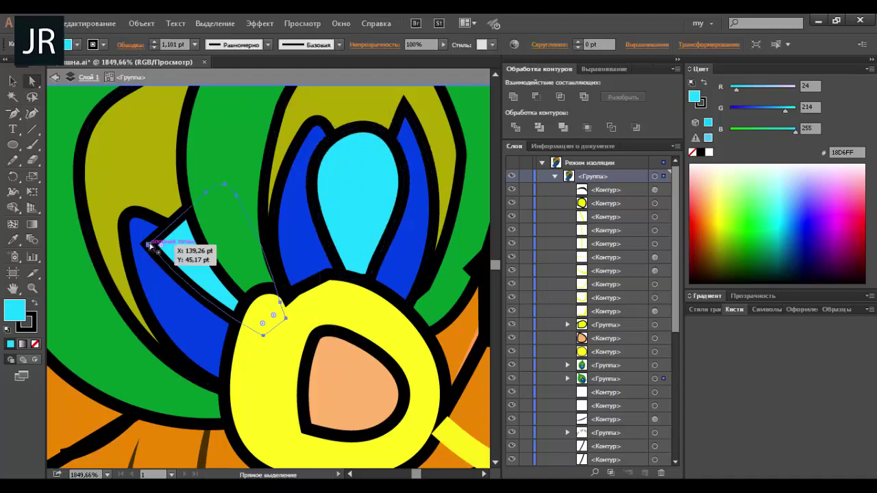
left_click(290, 303)
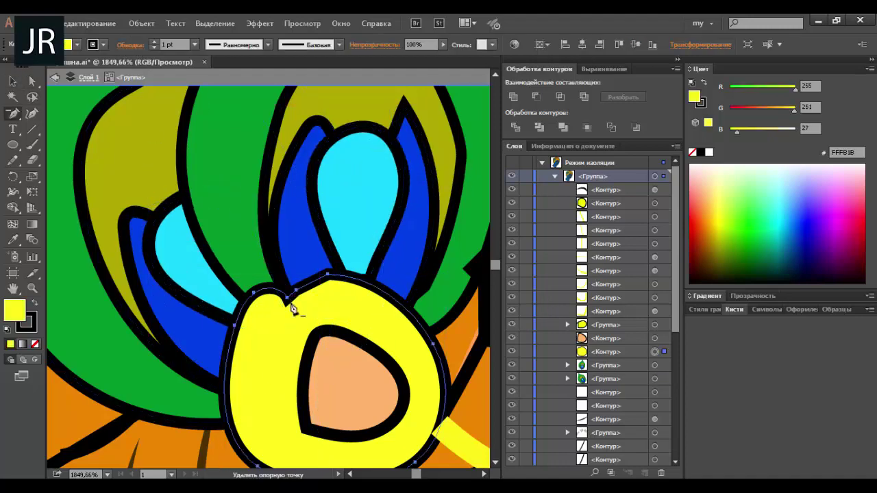
key("minus")
left_click(12, 81)
scroll(53, 123, "down", 1)
scroll(53, 123, "down", 1)
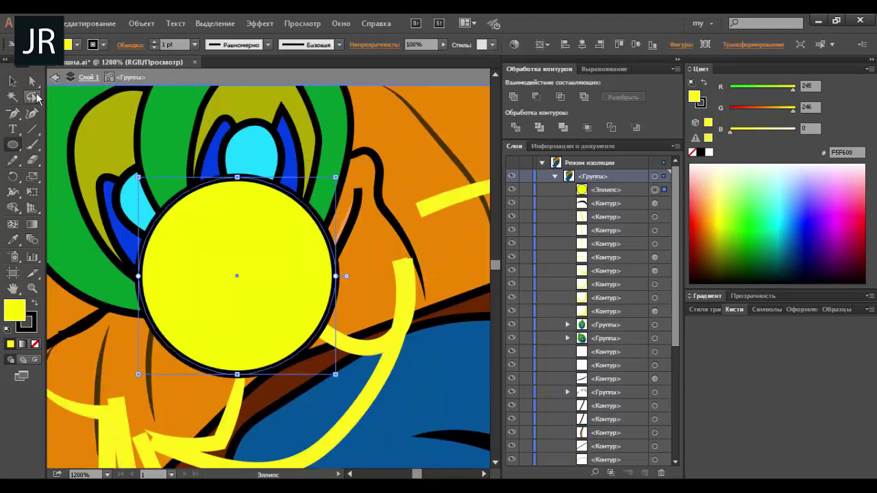
- Draw an inner circle inside the yellow jewel and enlarge it from its centre
left_click_drag(236, 275, 291, 330)
key("v")
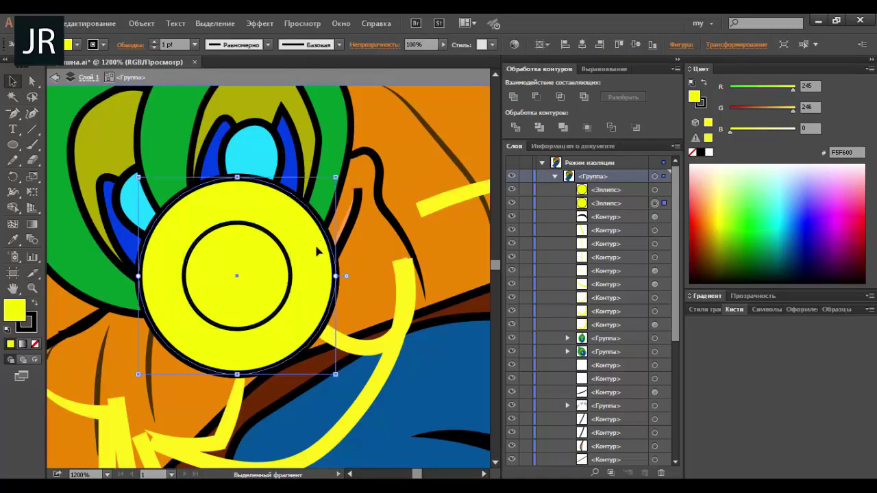
key("ctrl+0")
scroll(322, 288, "up", 1)
scroll(322, 288, "up", 1)
left_click(325, 291)
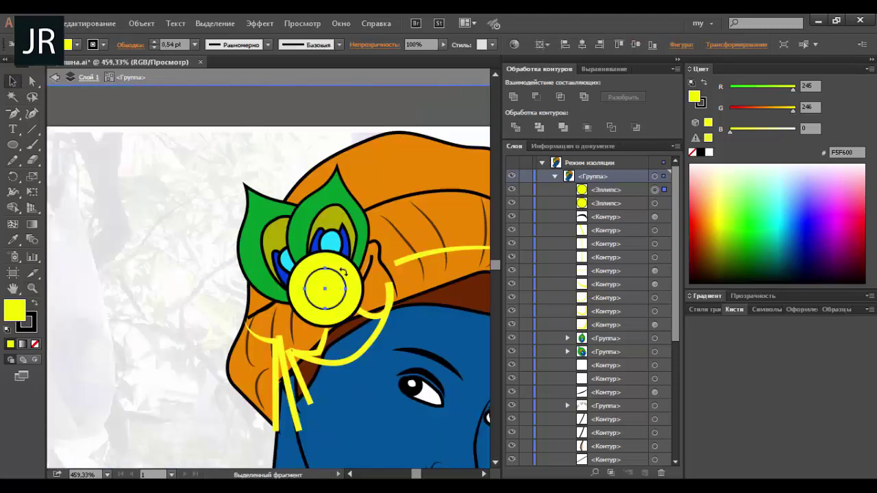
left_click_drag(343, 273, 351, 263)
- Turn a small yellow semicircle into a new pattern brush in the Brushes panel
key("l")
left_click_drag(101, 159, 107, 156)
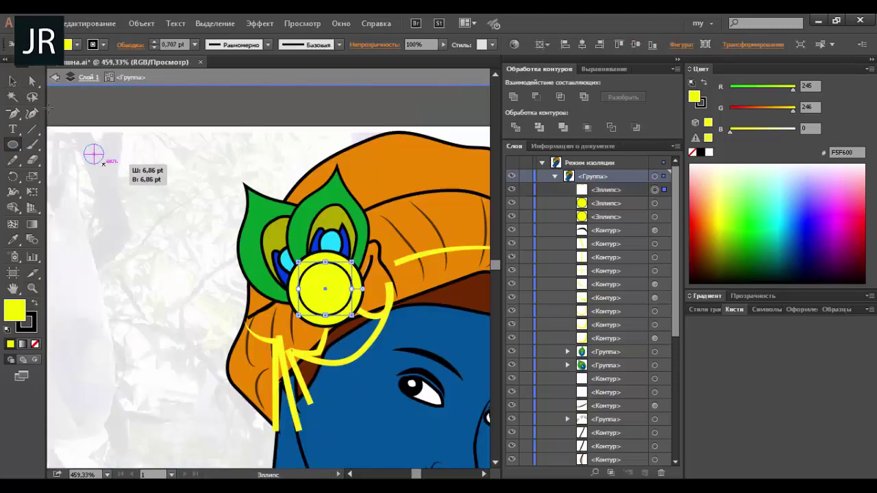
left_click(11, 81)
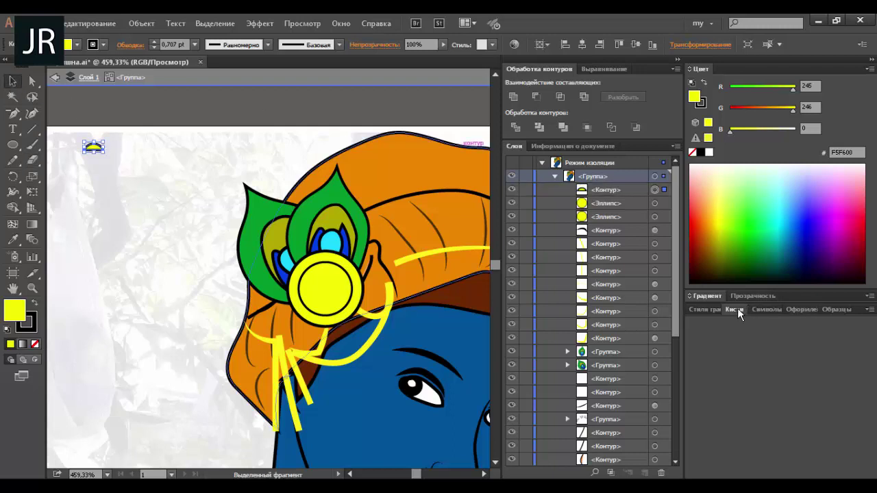
left_click(107, 175)
left_click_drag(94, 147, 610, 416)
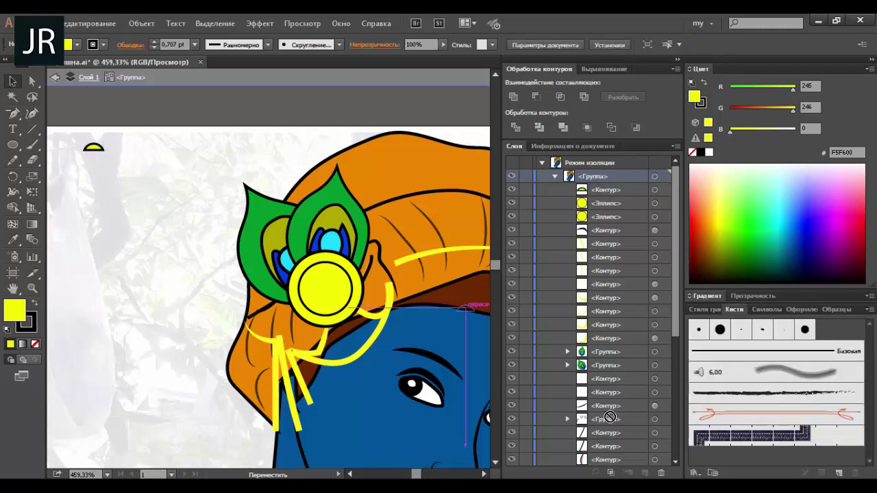
left_click_drag(727, 429, 729, 432)
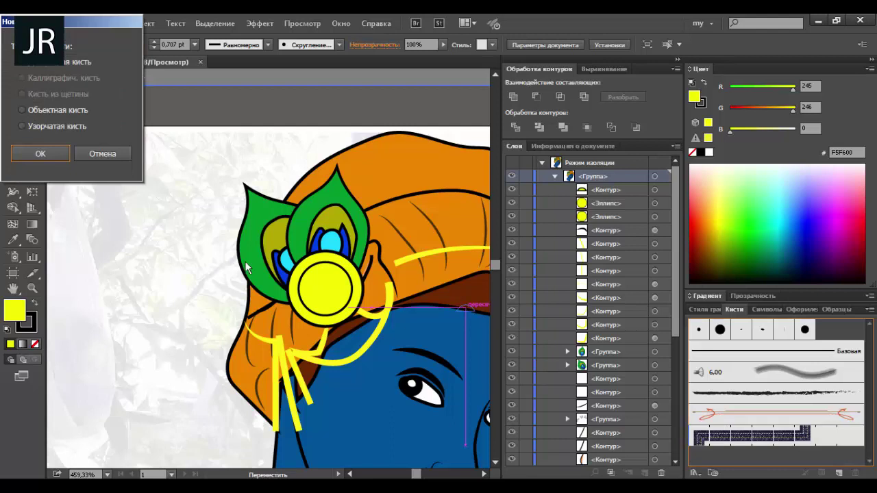
left_click(53, 156)
left_click(342, 376)
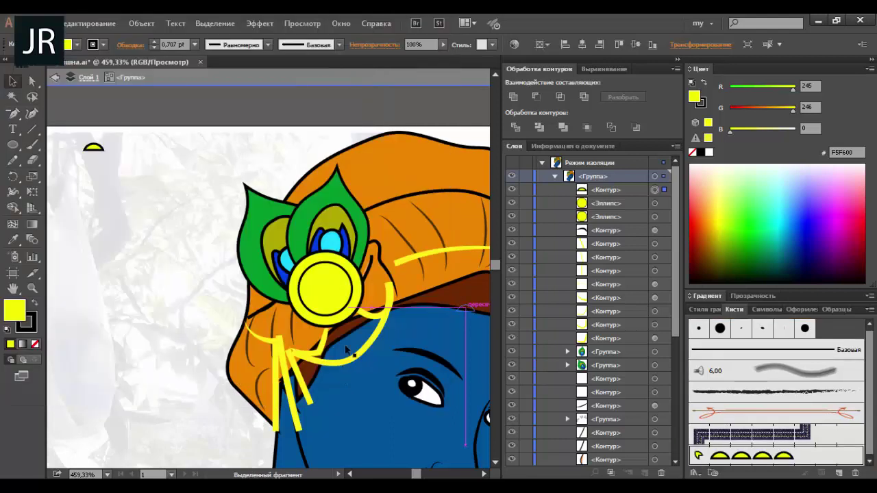
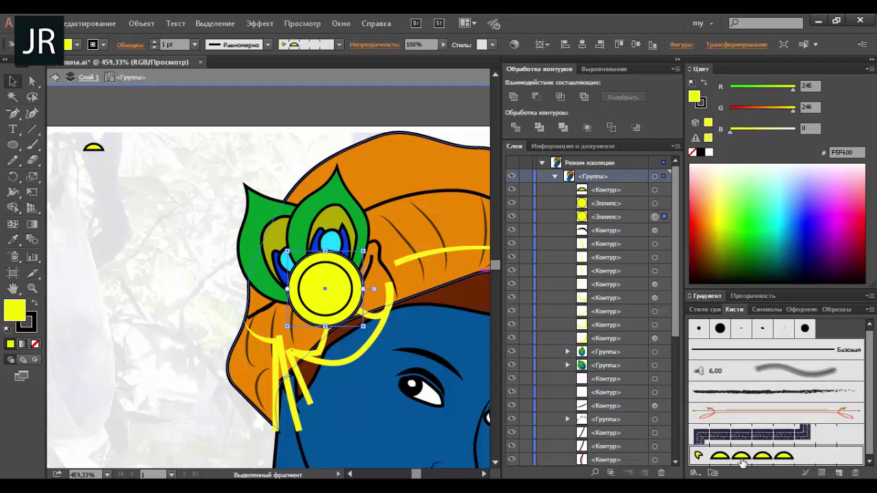
- Try the scalloped Pattern Brush 1 on the yellow circle, then restore its plain stroke
left_click(743, 461)
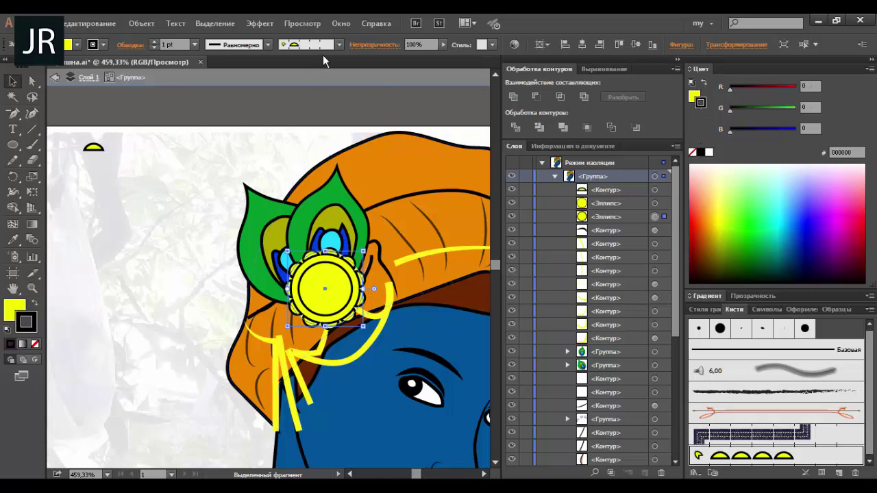
left_click(338, 45)
left_click_drag(339, 116, 339, 81)
left_click(307, 114)
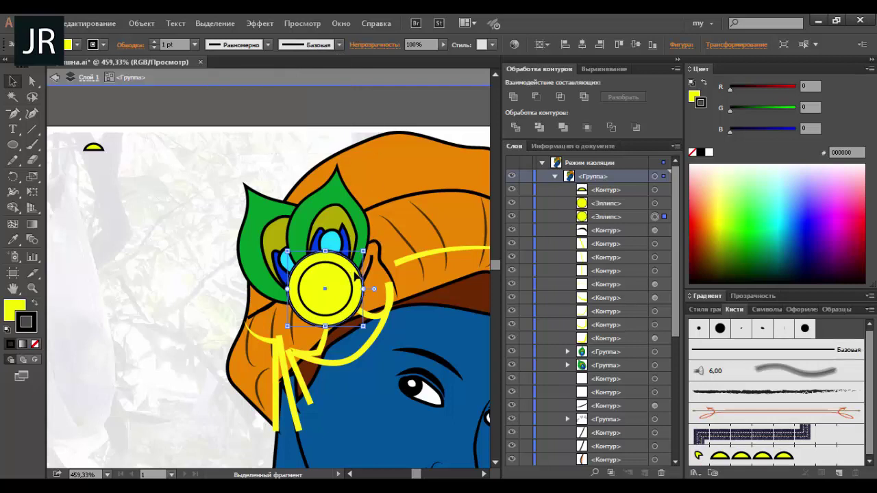
- Paste a duplicate circle in front, give it the scalloped brush, and size the ring around the centre
key("ctrl+c")
key("ctrl+f")
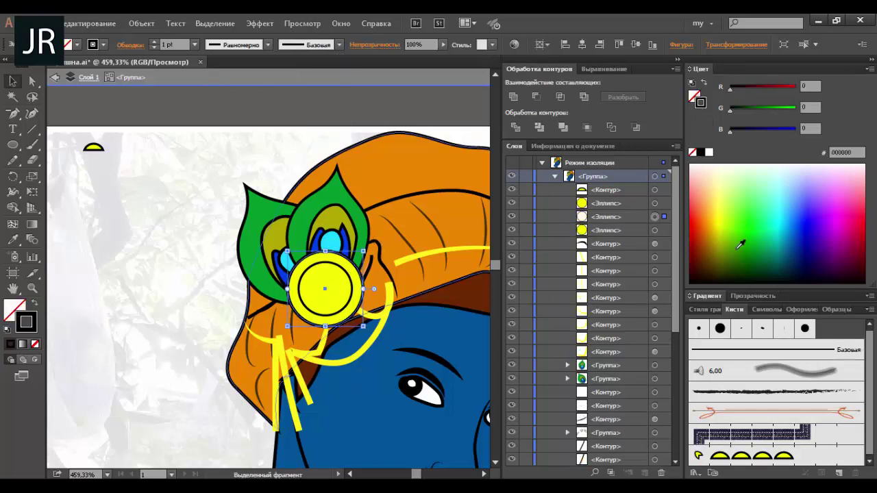
left_click(740, 456)
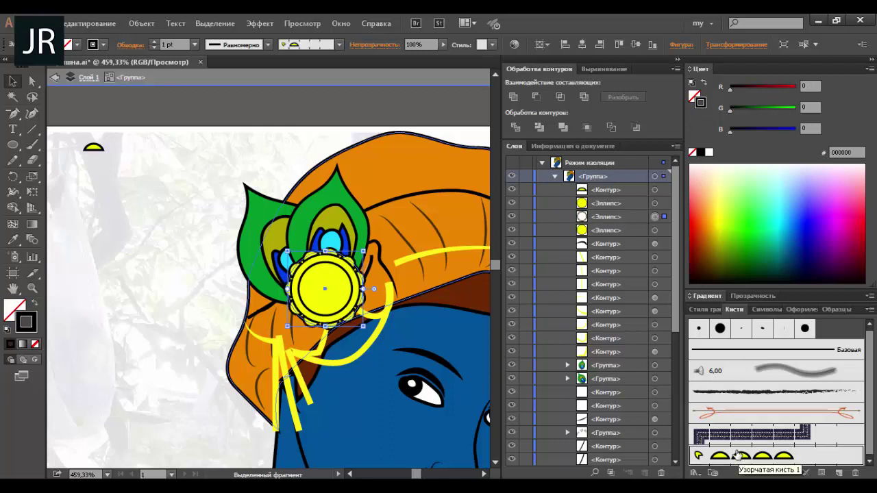
left_click_drag(367, 246, 411, 217)
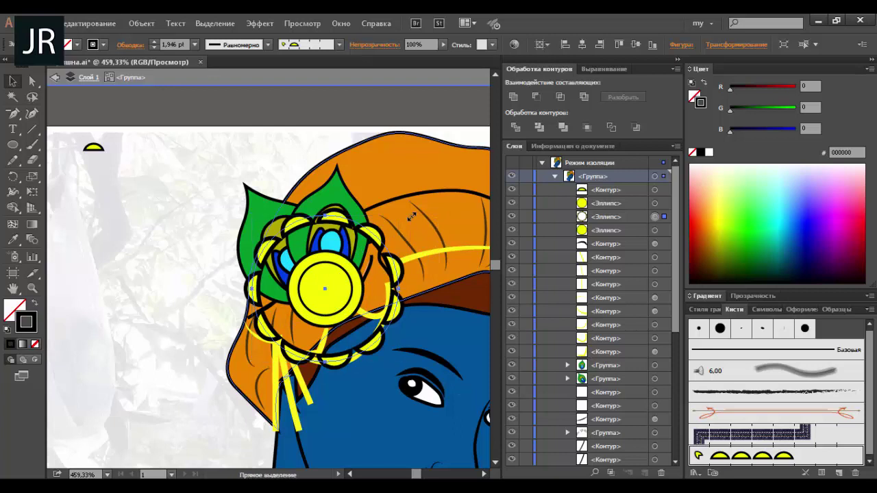
key("ctrl+z")
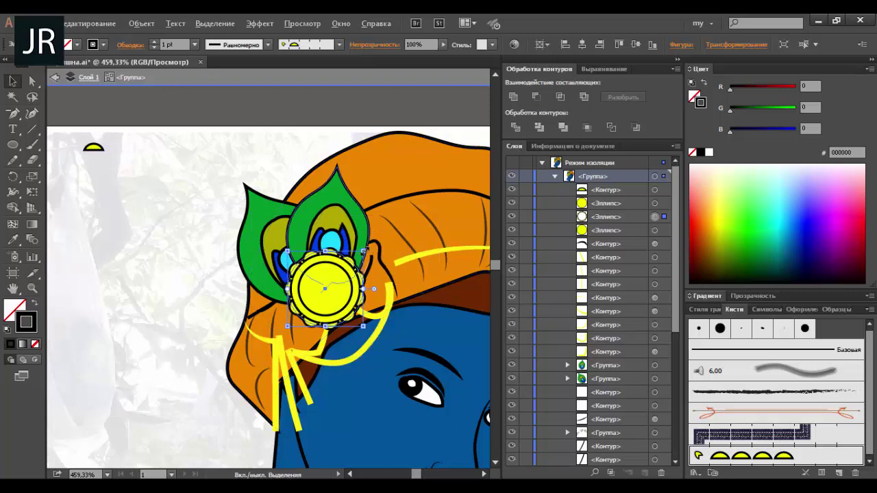
left_click_drag(365, 249, 368, 242)
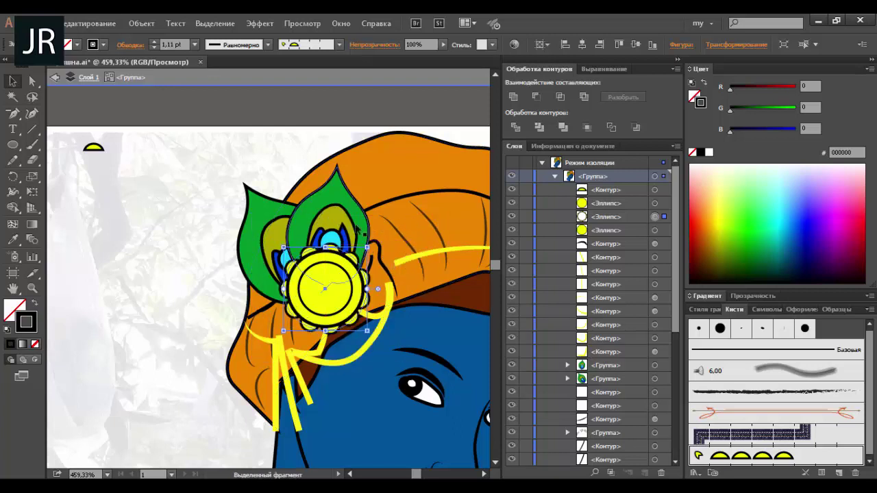
- Give the central ellipse a scalloped outline and Alt-drag a copy of the jewel to the lower left
left_click(325, 288)
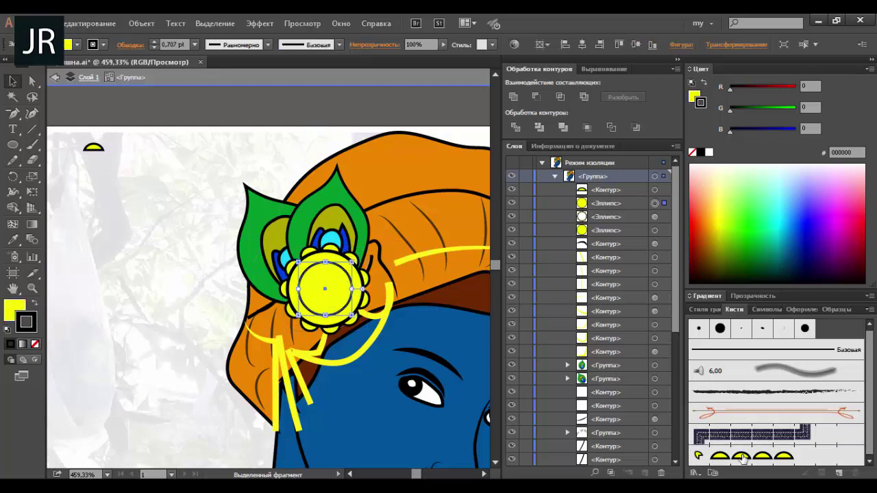
left_click(744, 459)
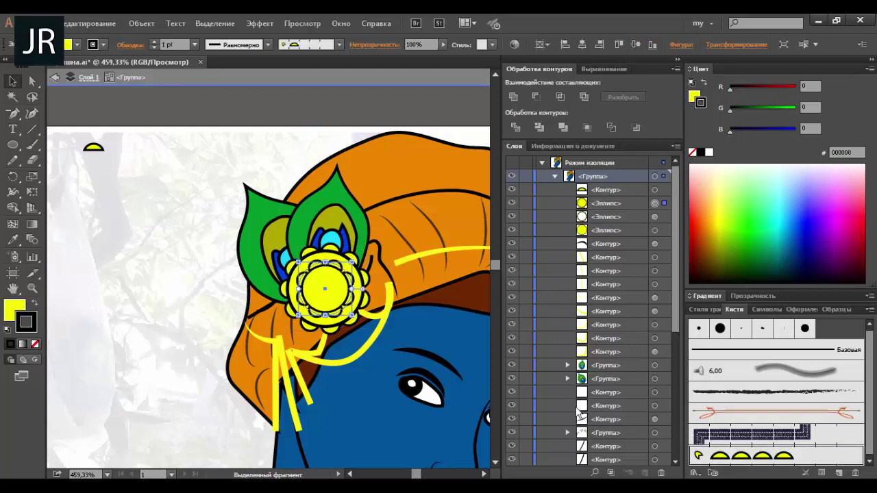
mouse_move(331, 300)
left_mouse_down()
mouse_move(277, 343)
mouse_move(288, 348)
mouse_move(396, 271)
left_mouse_up()
- Exit the isolated group and draw an outline-only oval with a 4 pt stroke for the chain link
key("a")
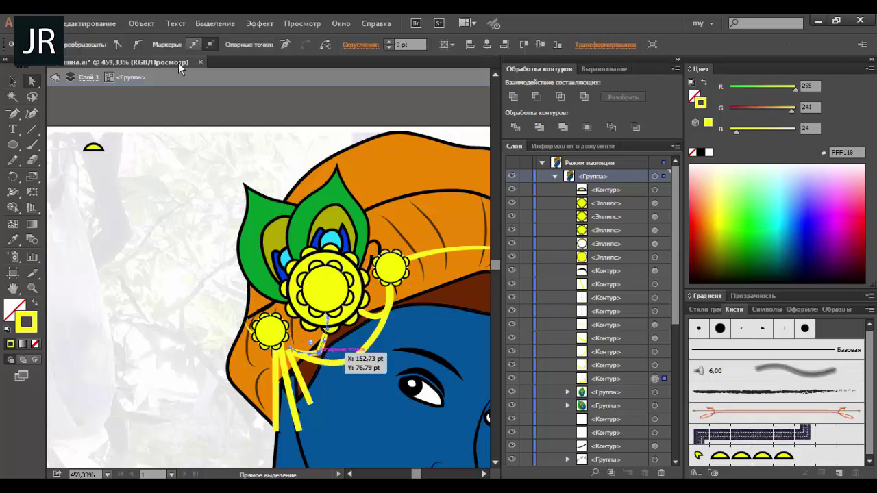
left_click(322, 353)
key("v")
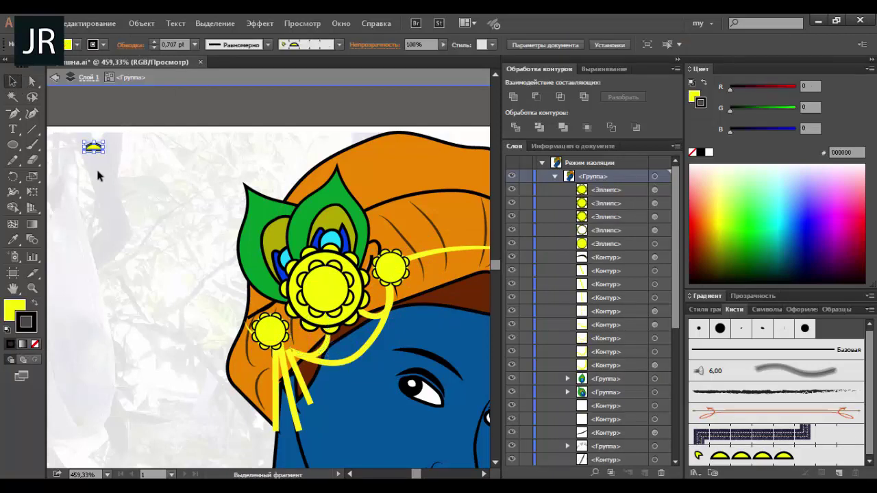
double_click(107, 176)
key("l")
left_click_drag(85, 118, 142, 196)
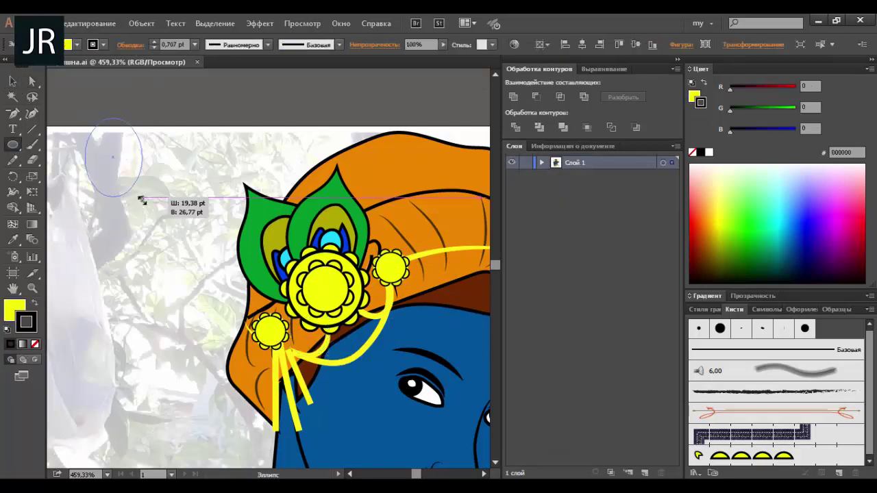
key("slash")
left_click(194, 45)
left_click(205, 140)
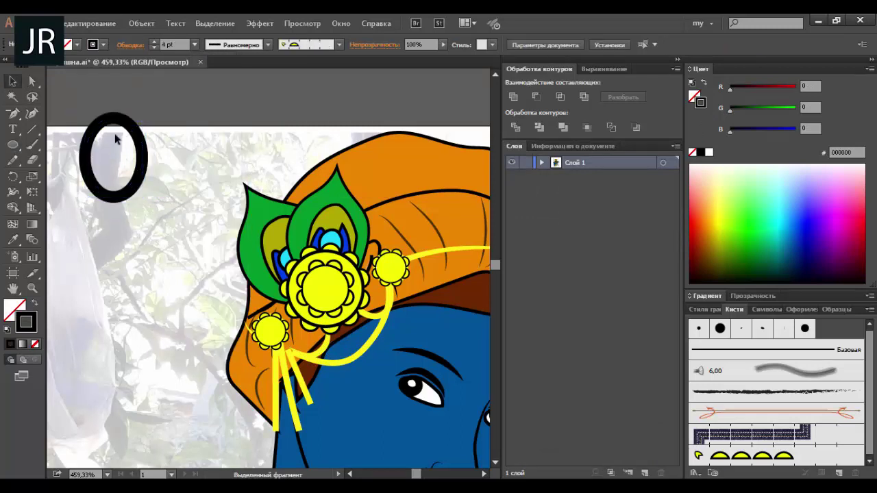
- Add a vertical line through the oval and scale both down into a small link
key("backslash")
left_click_drag(113, 180, 113, 255)
key("v")
left_click_drag(133, 107, 102, 226)
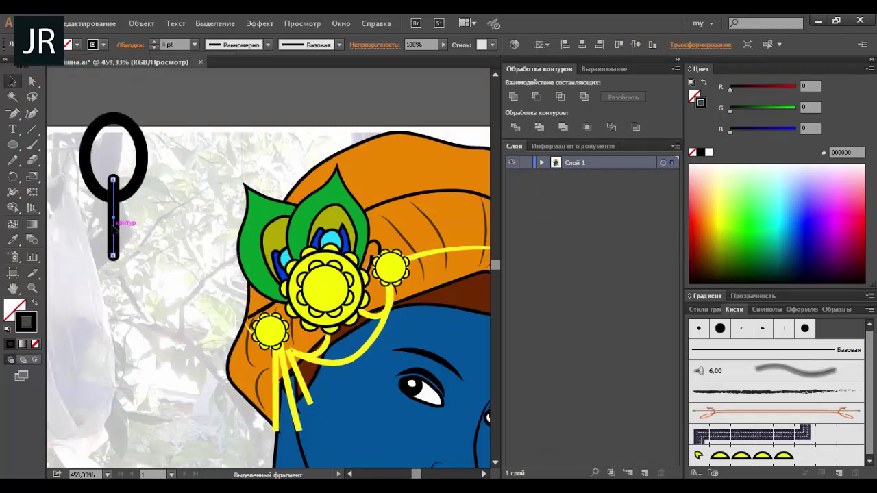
left_click_drag(114, 257, 122, 195)
left_click(211, 101)
left_click_drag(156, 127, 114, 178)
left_click_drag(122, 123, 122, 122)
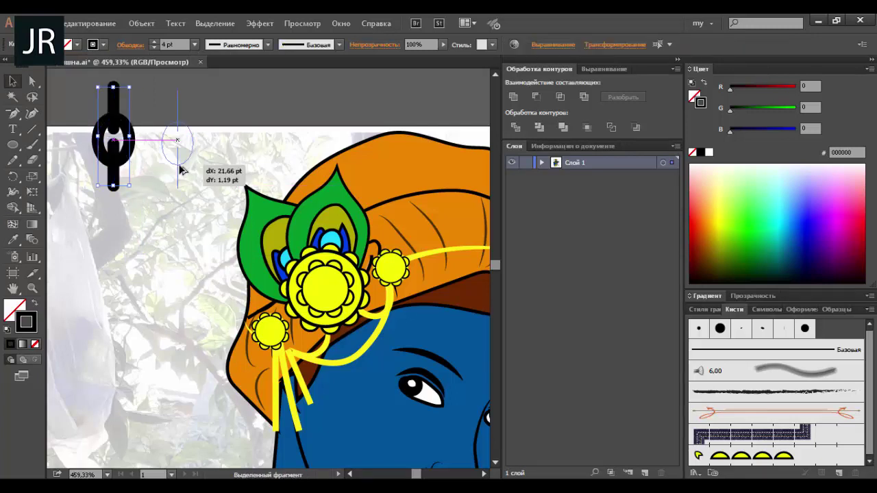
- Outline the link's strokes into filled shapes and rotate the link by -90°
left_click(142, 23)
left_click(164, 142)
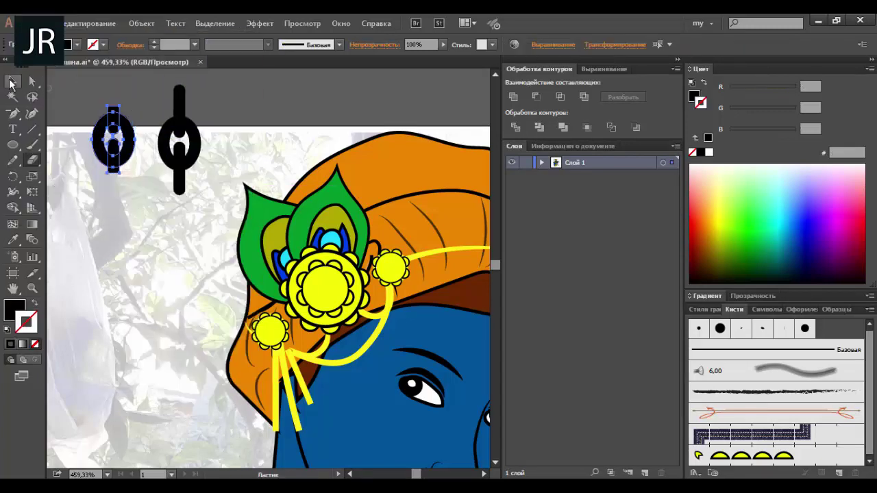
left_click(10, 83)
left_click_drag(114, 137, 774, 404)
- Create a new chain Pattern Brush using the link shape as its tile
left_click(39, 153)
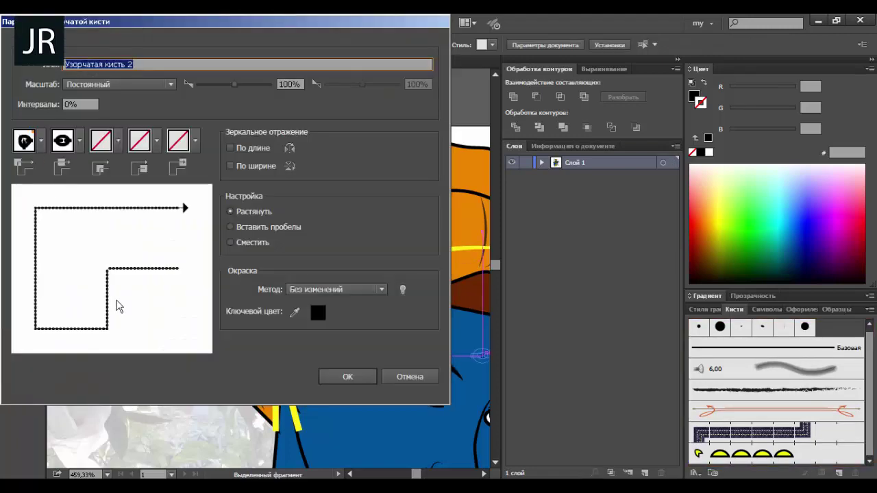
left_click(78, 142)
left_click(118, 141)
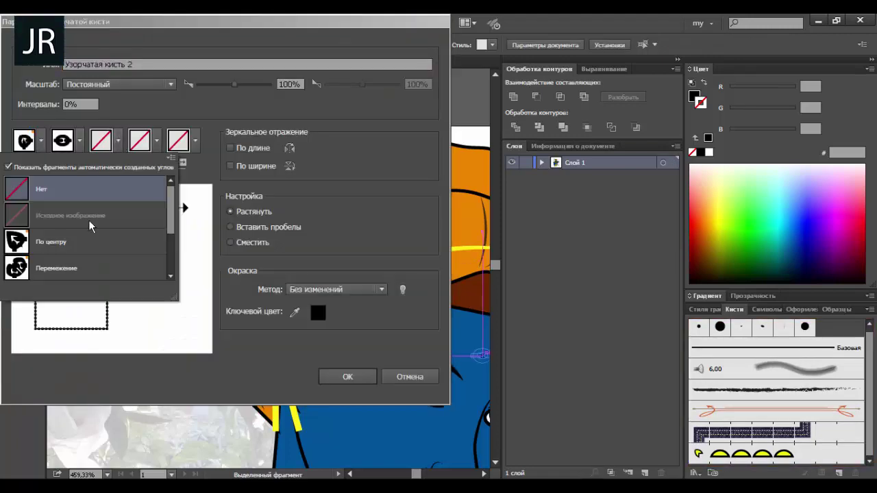
left_click(41, 240)
- Isolate the turban group and apply the chain brush to the curved strand below the jewels
left_click(347, 376)
right_click(358, 361)
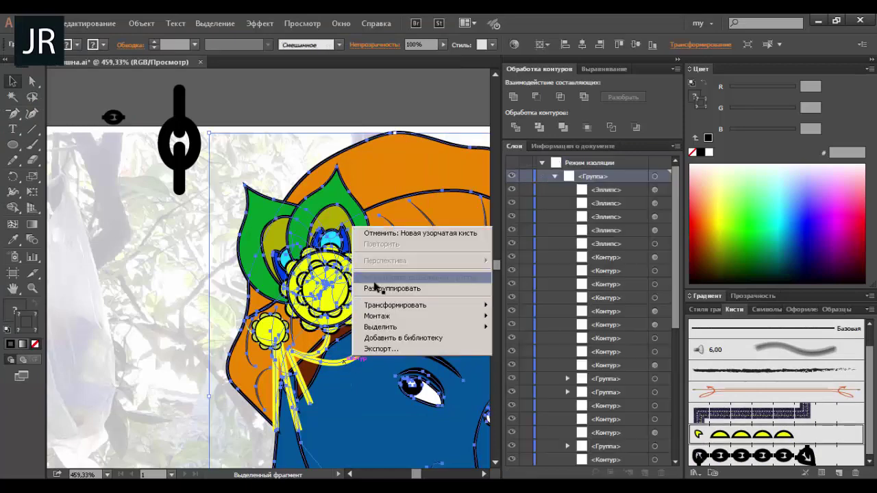
left_click(397, 277)
left_click(747, 455)
left_click_drag(317, 361, 300, 353)
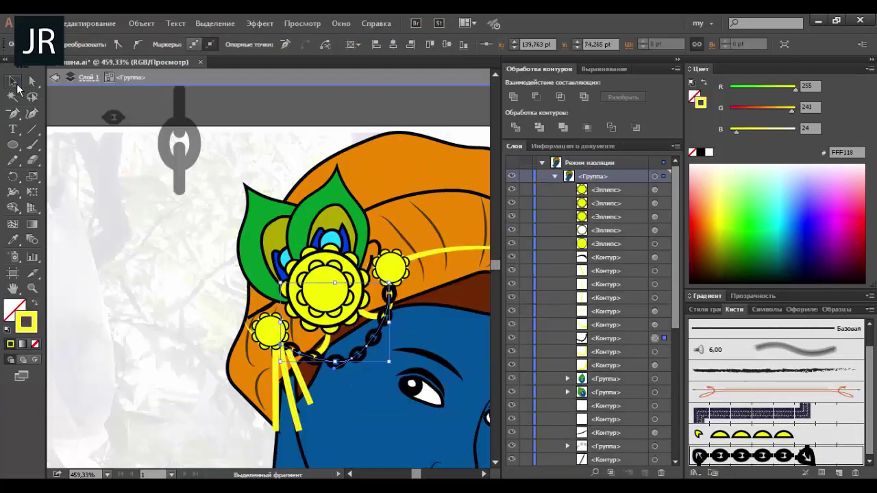
- Simplify the chain path and reshape its lower curve
left_click(141, 22)
left_click(301, 287)
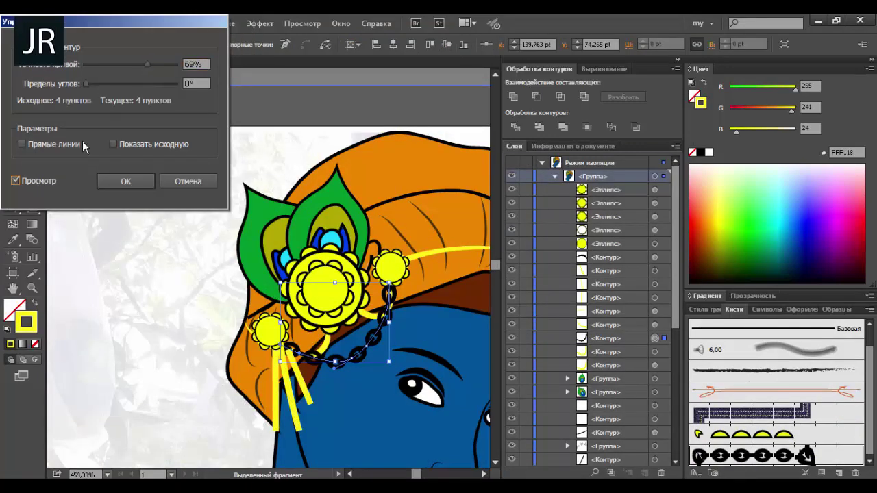
left_click(125, 181)
key("a")
left_click_drag(335, 361, 387, 347)
- Exit the isolated group and select the small link shape
left_click(73, 138)
key("v")
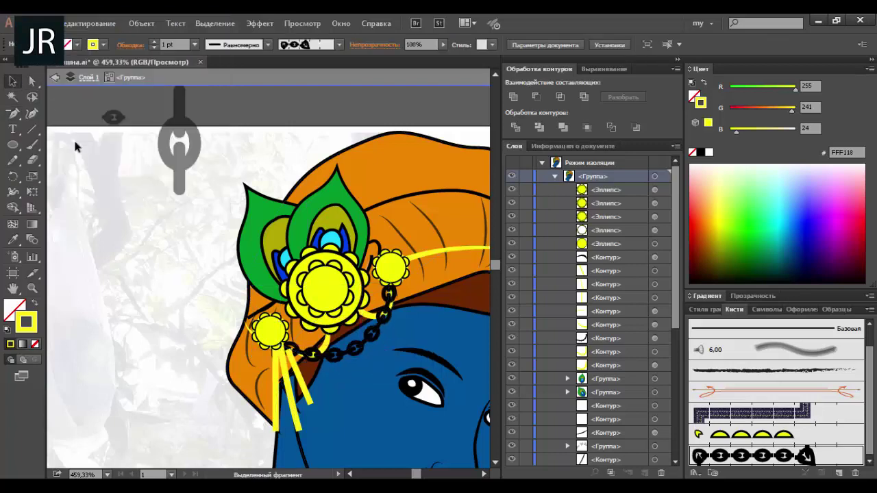
double_click(73, 138)
left_click(113, 116)
left_click(717, 228)
- Colour the link gold with orange bars, and send the ring behind the bars
left_click(718, 220)
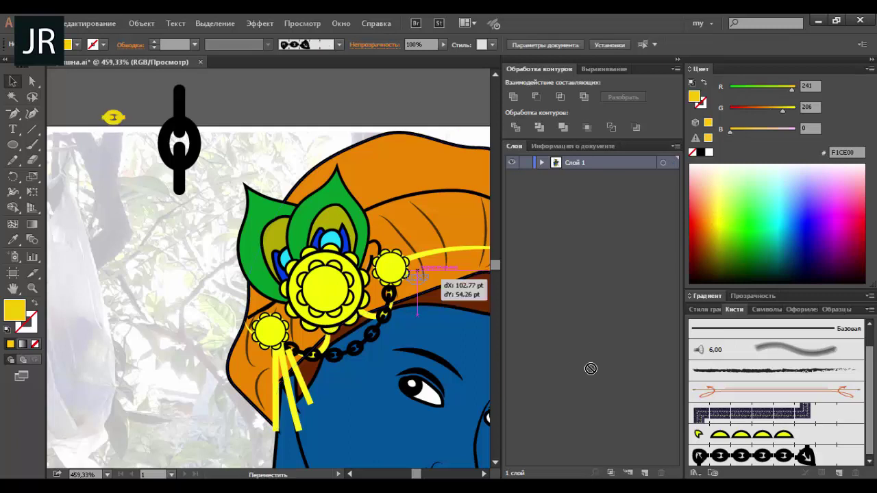
left_click_drag(392, 284, 110, 118)
scroll(110, 118, "up", 5)
left_click(186, 254)
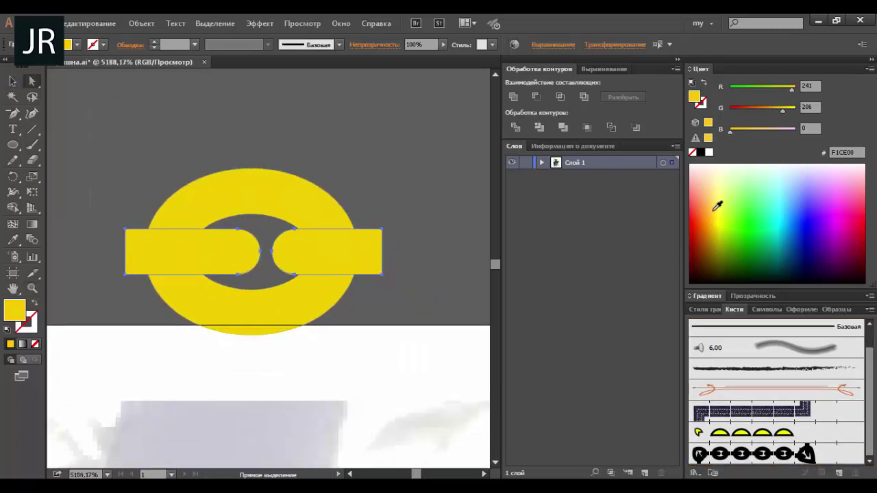
left_click(719, 204)
left_click(304, 213)
key("ctrl+[")
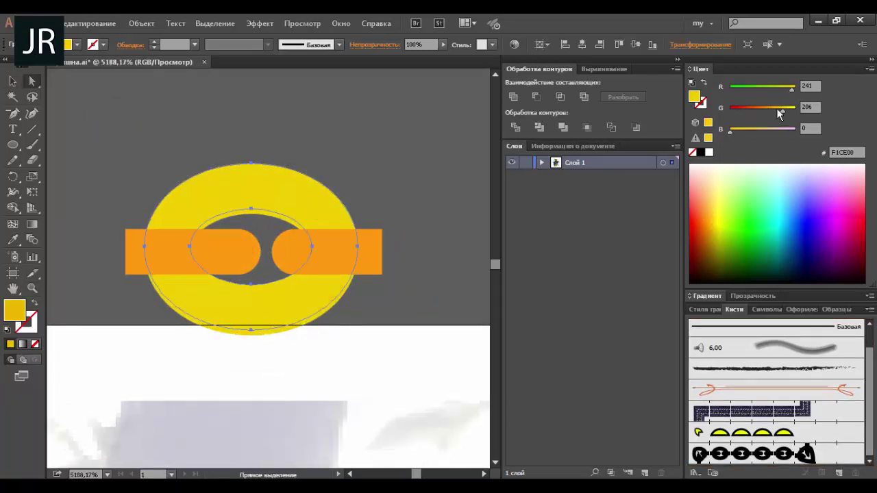
- Darken the orange on the link's bars, then view the whole artwork
key("v")
right_click(342, 241)
left_click(384, 288)
left_click_drag(770, 110, 760, 110)
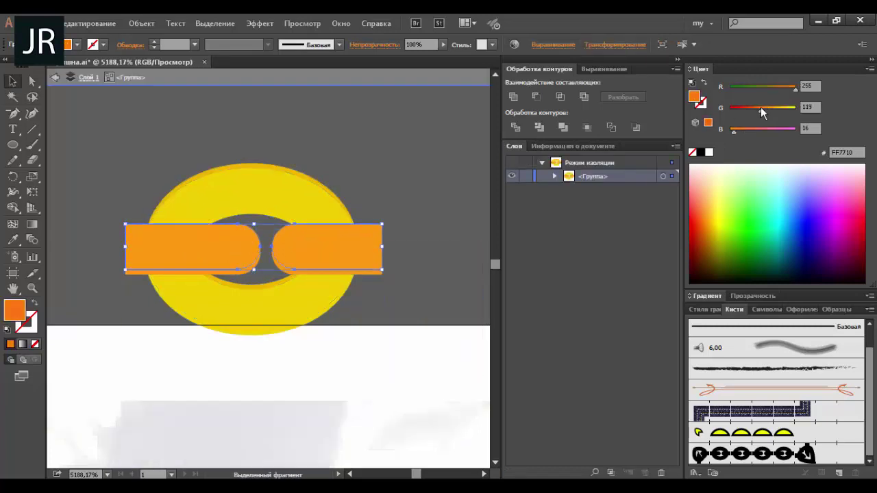
left_click(226, 230)
left_click(377, 187)
key("ctrl+0")
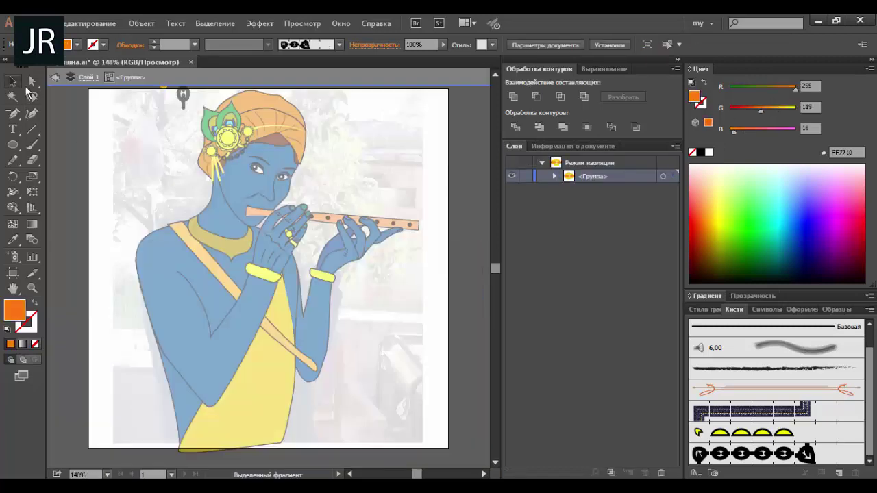
- Check an existing pattern brush's tile settings, then add the chain link art as a new Pattern Brush
left_click(38, 152)
left_click(37, 152)
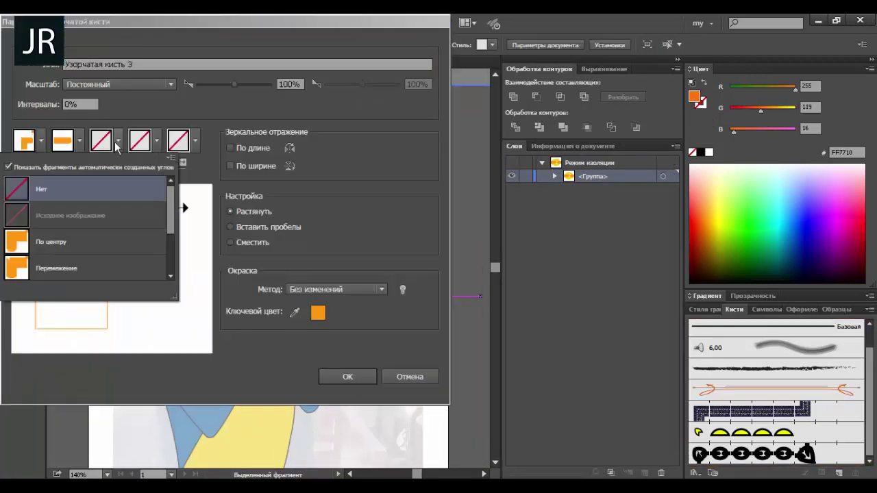
left_click(408, 376)
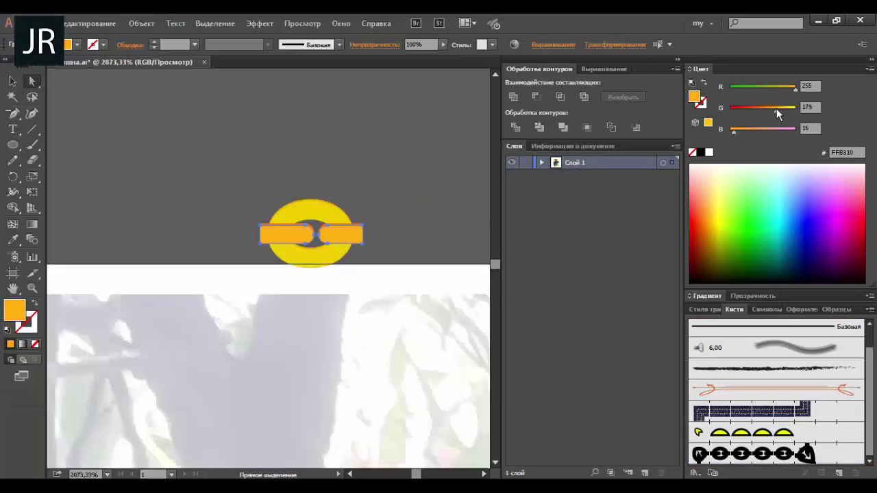
key("v")
left_click_drag(312, 233, 774, 397)
left_click(37, 153)
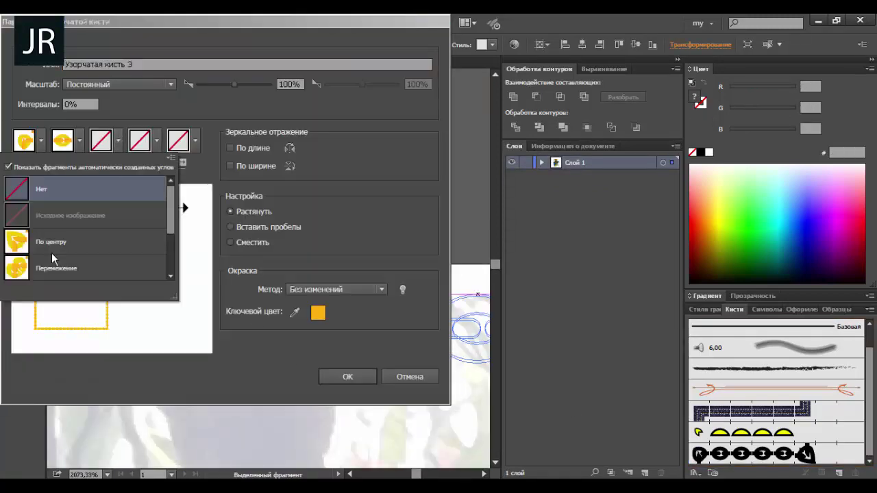
left_click(344, 376)
- Isolate the turban jewelry group and apply the new chain brush to the bars beside the face
key("ctrl+0")
left_click(292, 275)
key("v")
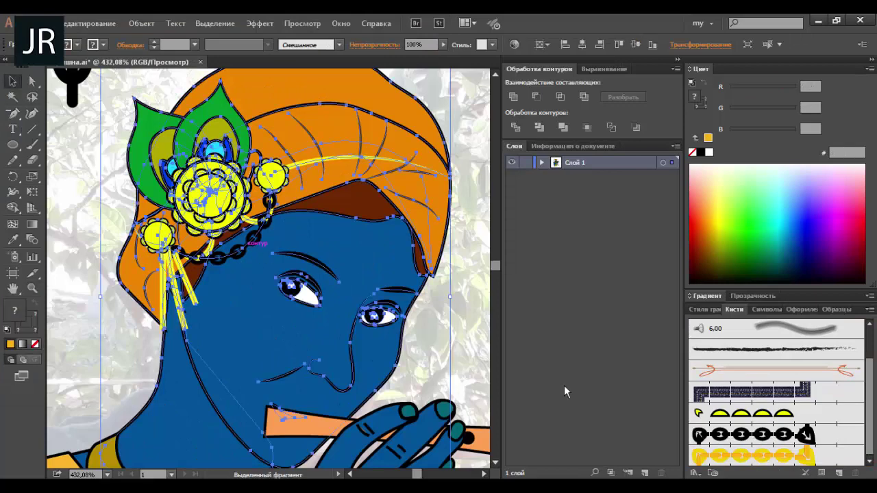
right_click(382, 283)
left_click(438, 308)
left_click(174, 301)
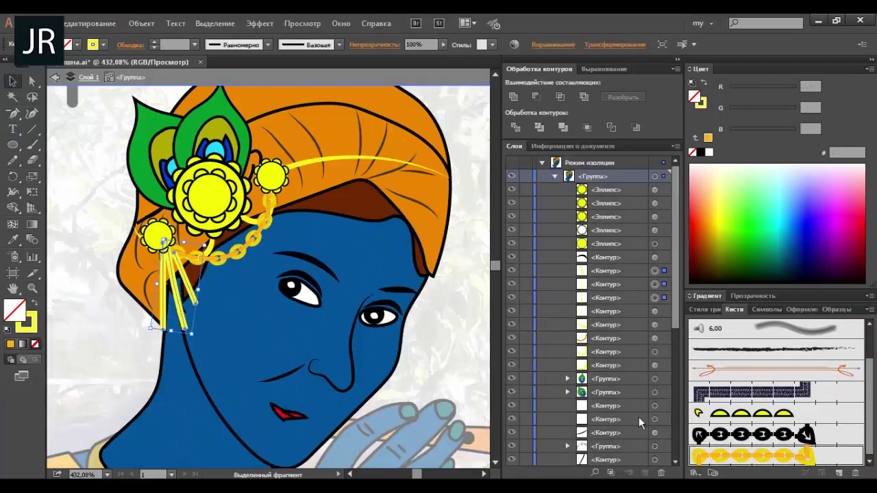
left_click(753, 456)
- Turn the headband line into a 0.5 pt chain
left_click(370, 162)
left_click(220, 255)
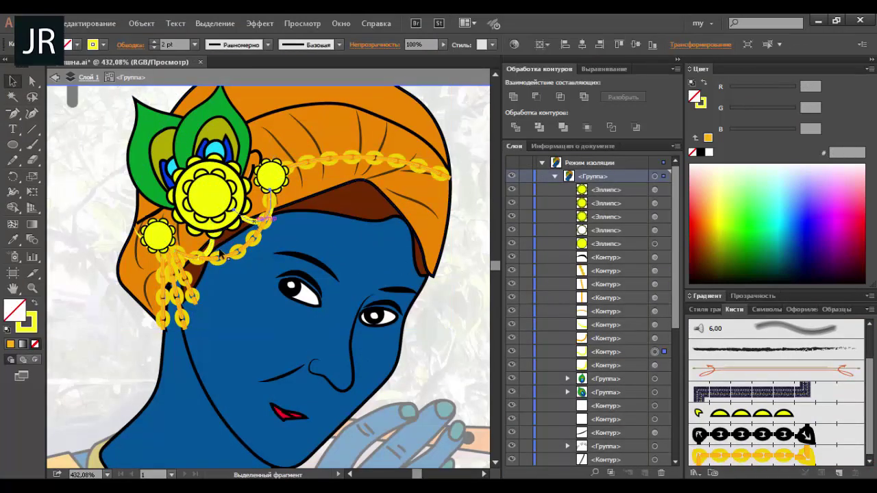
left_click(195, 44)
left_click(175, 72)
left_click(363, 161)
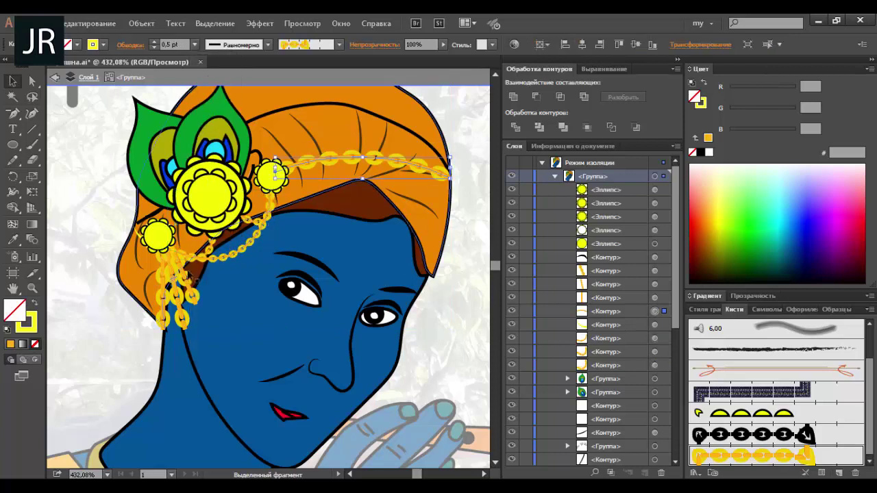
- Lengthen and reshape the hanging chain strands beside the face
key("a")
left_click(202, 335)
left_click(21, 79)
left_click(181, 317, "shift")
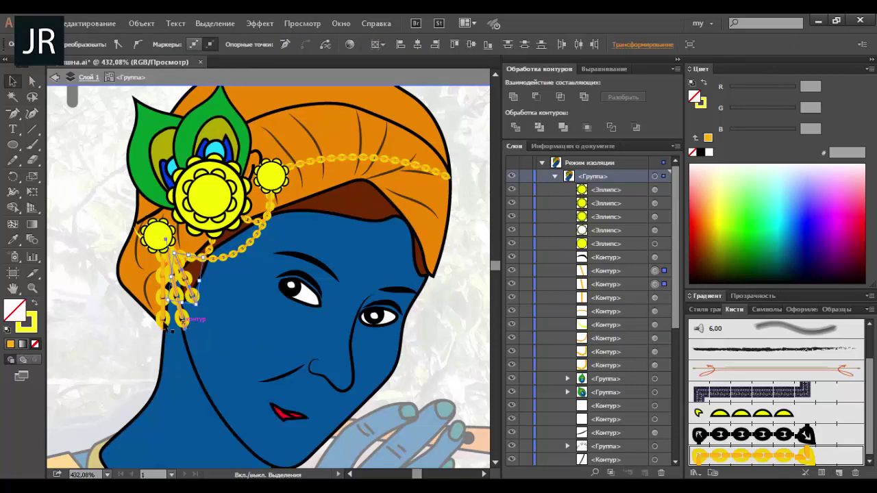
key("a")
mouse_move(190, 336)
left_mouse_down()
mouse_move(156, 346)
mouse_move(200, 315)
mouse_move(189, 308)
left_mouse_up()
key("v")
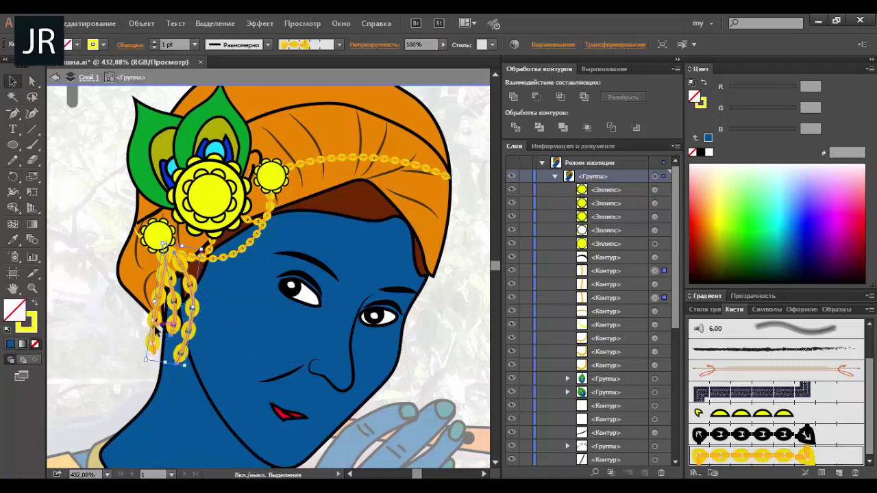
key("a")
left_click_drag(159, 350, 145, 301)
- Nudge the small flower into place, leave isolation mode, and zoom out to the whole figure
key("v")
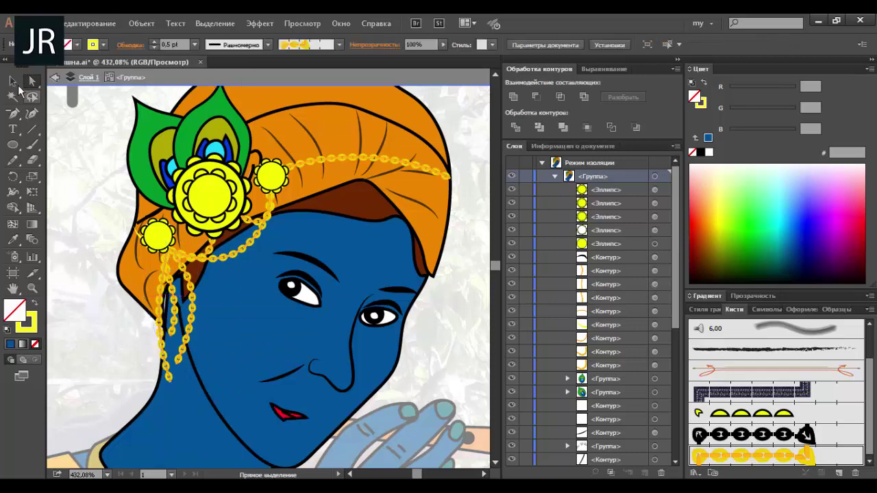
left_click_drag(157, 235, 158, 235)
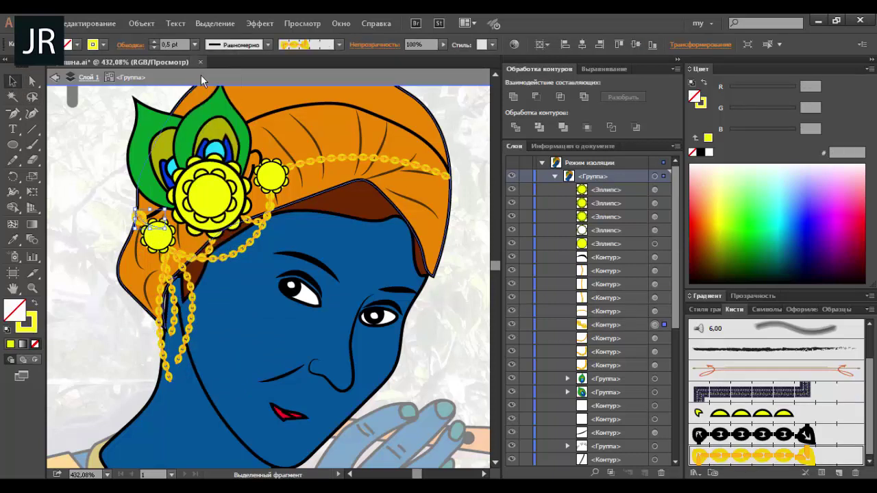
left_click(95, 176)
left_click_drag(77, 191, 76, 200)
left_click(262, 229)
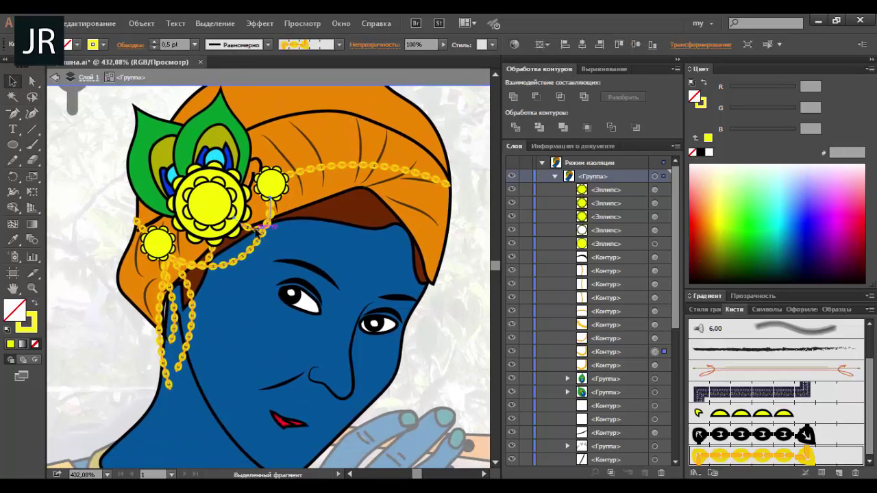
left_click(104, 313)
key("ctrl+0")
key("Escape")
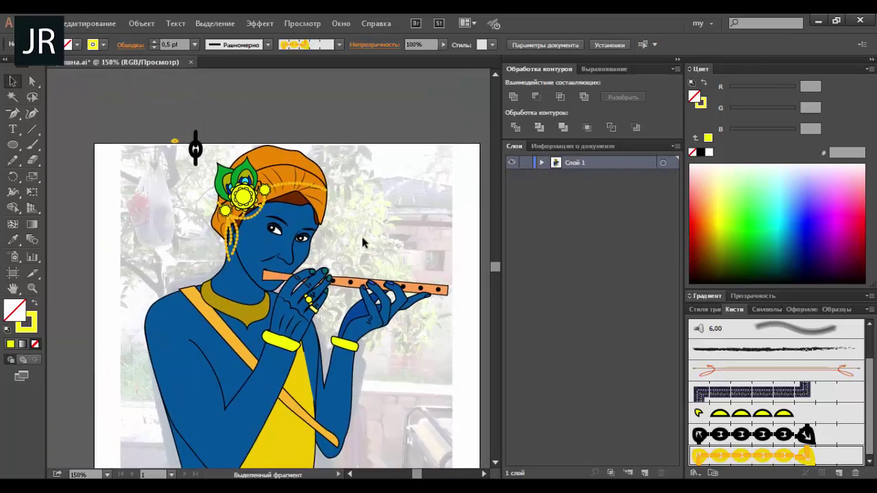
- Draw a dark brown hair lock over the forehead
left_click_drag(246, 168, 339, 254)
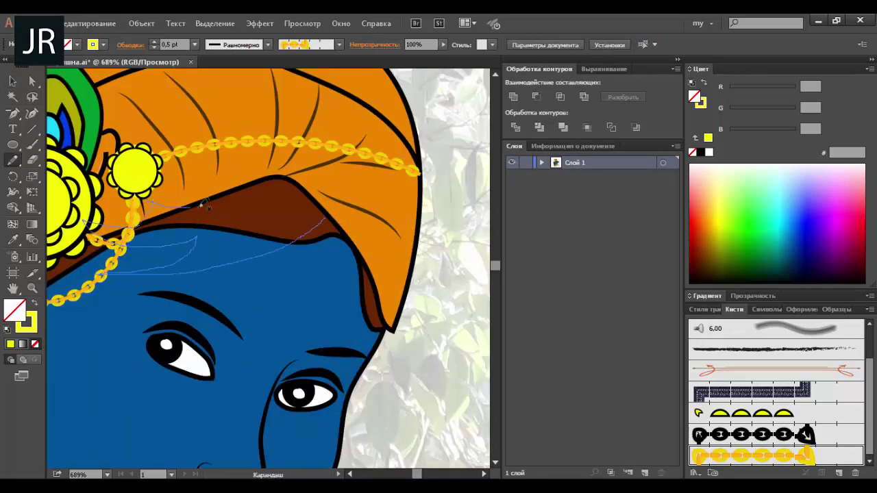
left_click_drag(327, 217, 322, 220)
key("i")
left_click(226, 205)
- Delete and move anchors to refine the hair lock's edges
key("p")
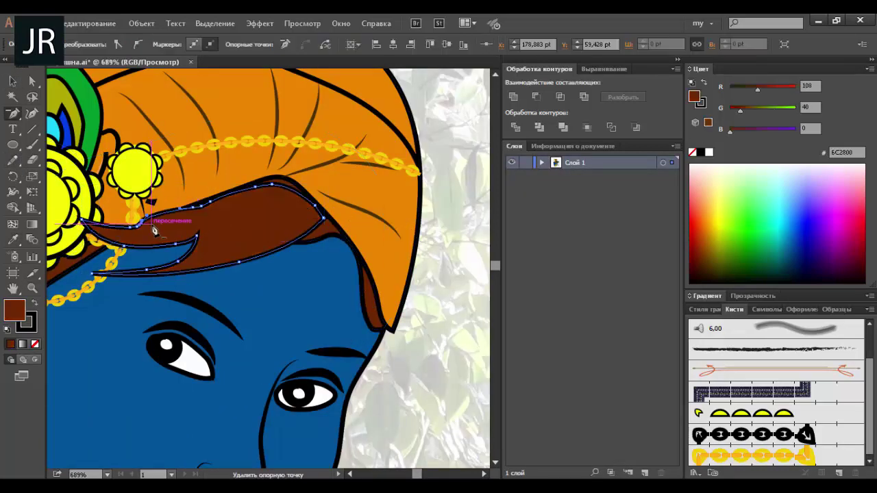
left_click(152, 206)
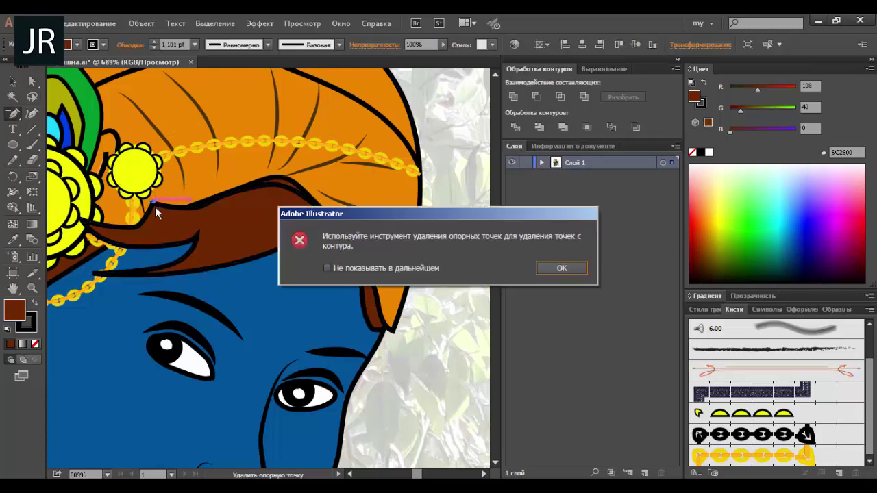
key("Return")
left_click_drag(155, 206, 147, 224)
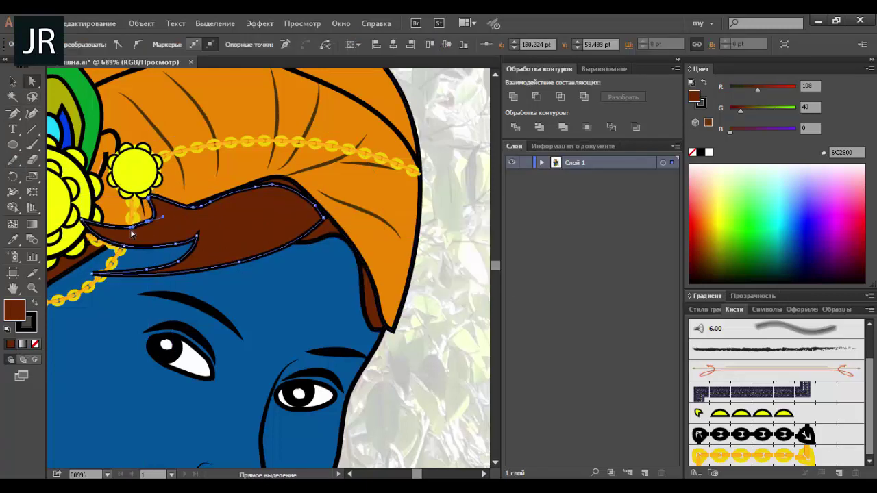
left_click_drag(246, 269, 250, 274)
left_click_drag(323, 216, 331, 227)
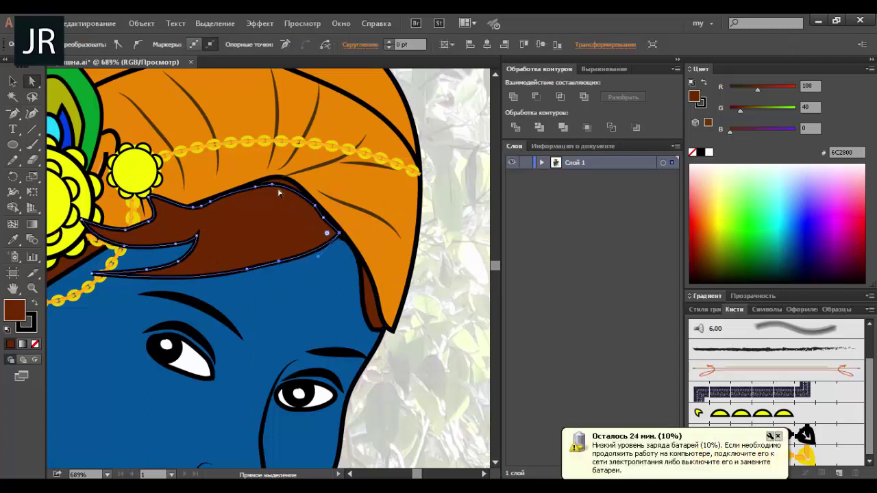
left_click(213, 201)
key("Return")
- Pull the hair's top anchors to follow the turban edge, then zoom out to the full figure
key("s")
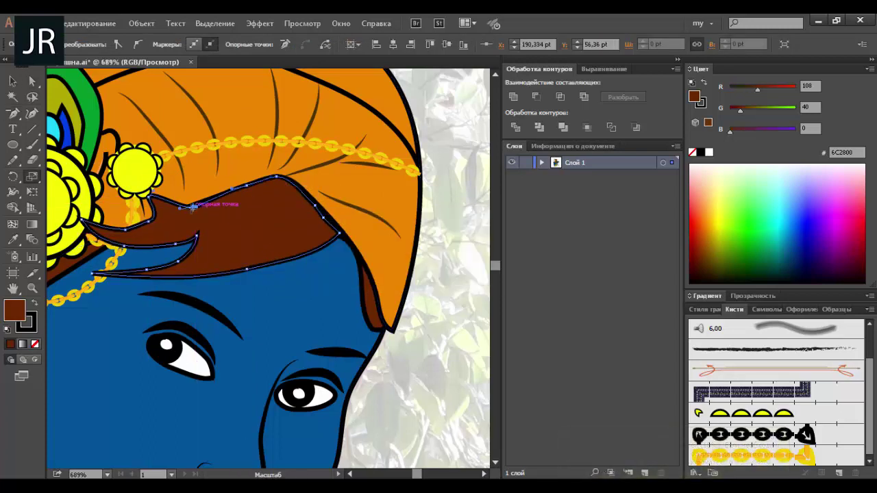
mouse_move(193, 207)
left_mouse_down()
mouse_move(145, 244)
mouse_move(150, 226)
left_mouse_up()
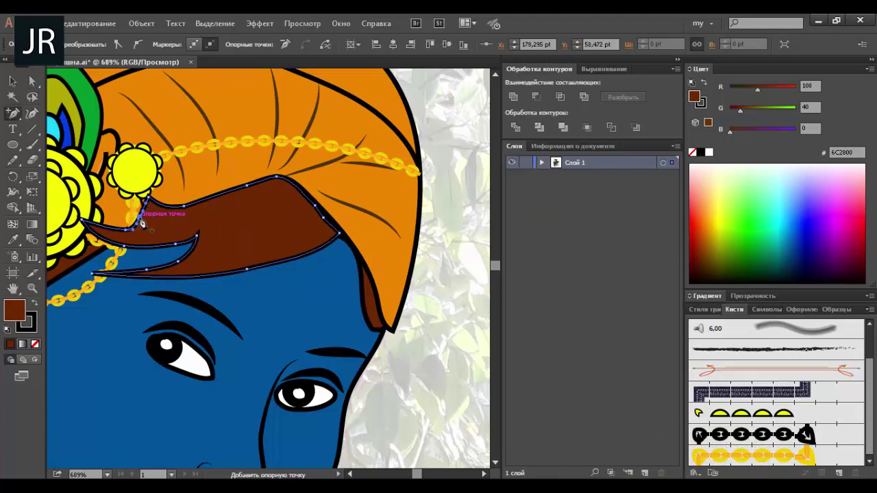
key("a")
left_click_drag(277, 176, 336, 272)
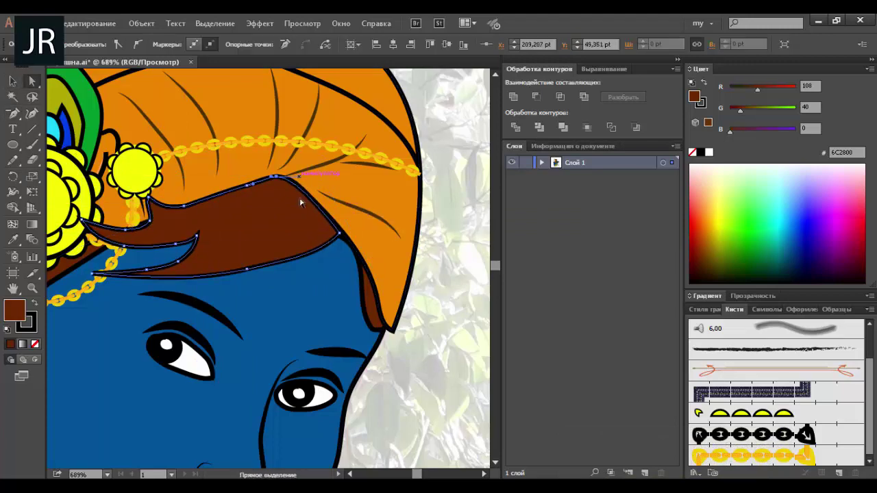
left_click_drag(248, 269, 295, 284)
left_click(378, 317)
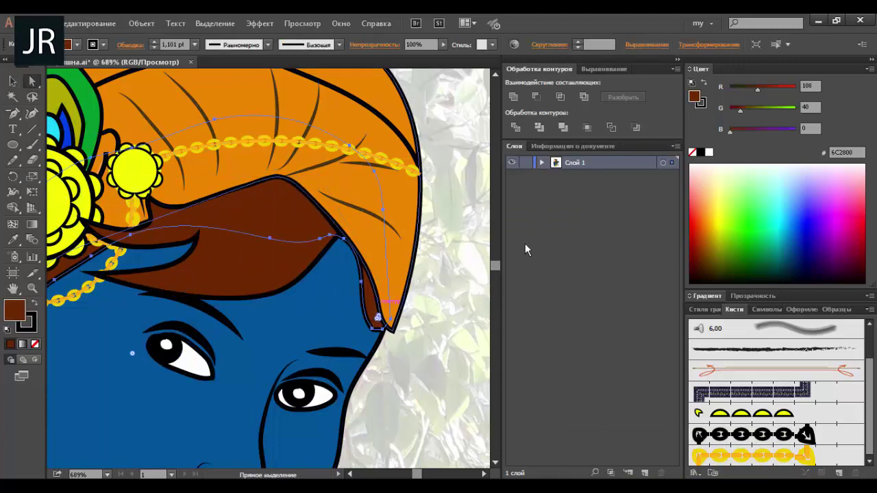
key("ctrl+0")
- Set the stroke weight of every object in the drawing to 0.5 pt
key("v")
scroll(131, 162, "up", 5)
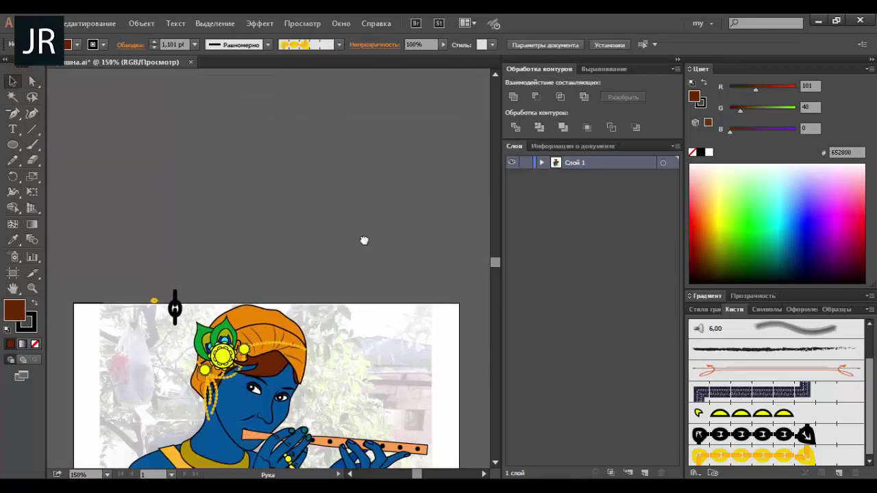
scroll(134, 98, "down", 5)
key("ctrl+a")
left_click(195, 44)
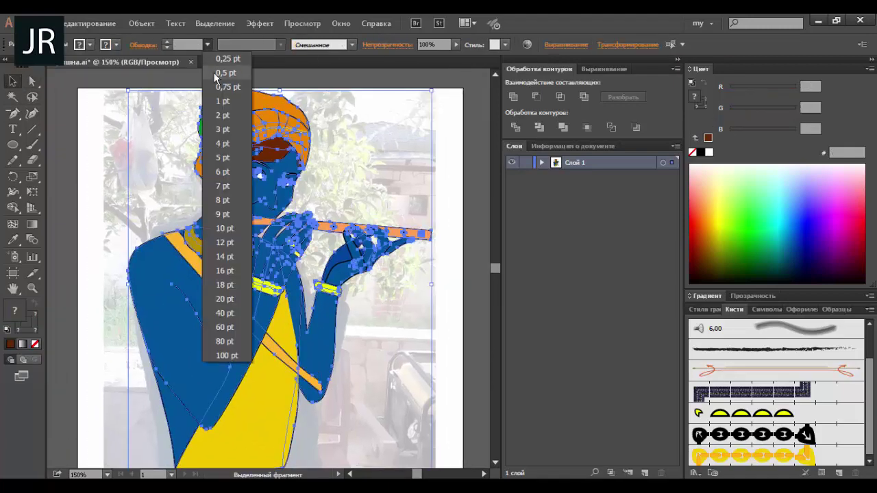
left_click(103, 110)
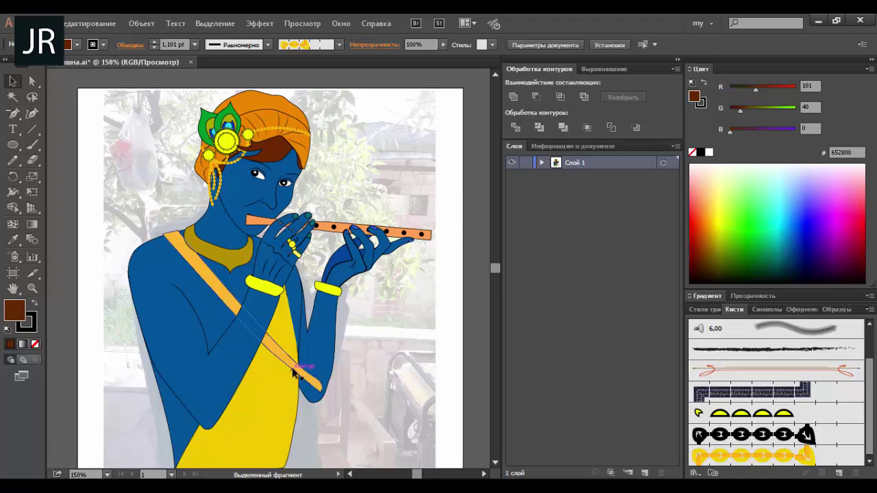
- Erase-cut the orange strap where it meets the blue arm and delete the leftover piece
left_click(302, 373)
left_click_drag(264, 359, 339, 415)
key("shift+e")
left_click_drag(246, 167, 248, 237)
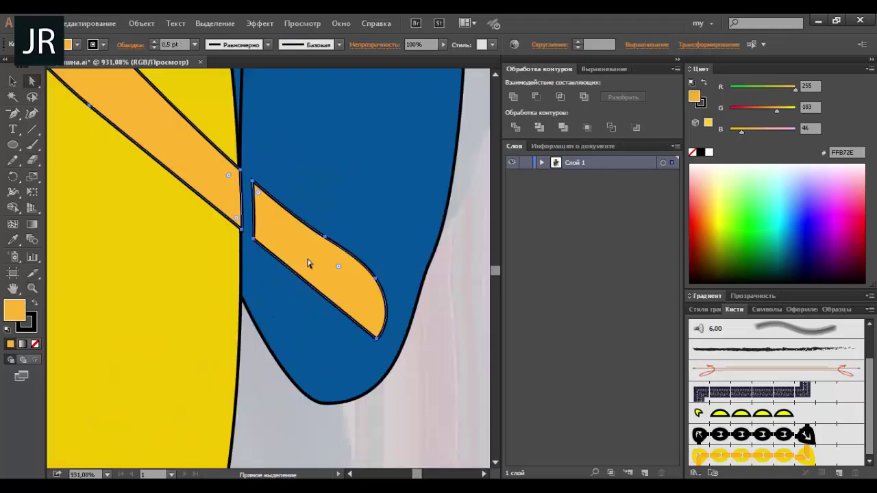
key("a")
left_click(352, 290)
key("Delete")
key("ctrl+0")
- Magic Wand-select all blue body parts and fill them with a blue linear gradient at 90°
key("y")
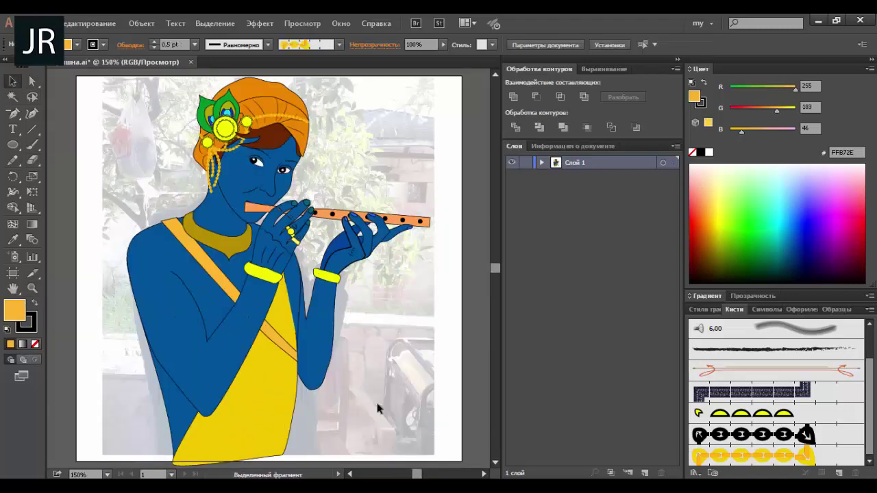
left_click(170, 328)
double_click(12, 97)
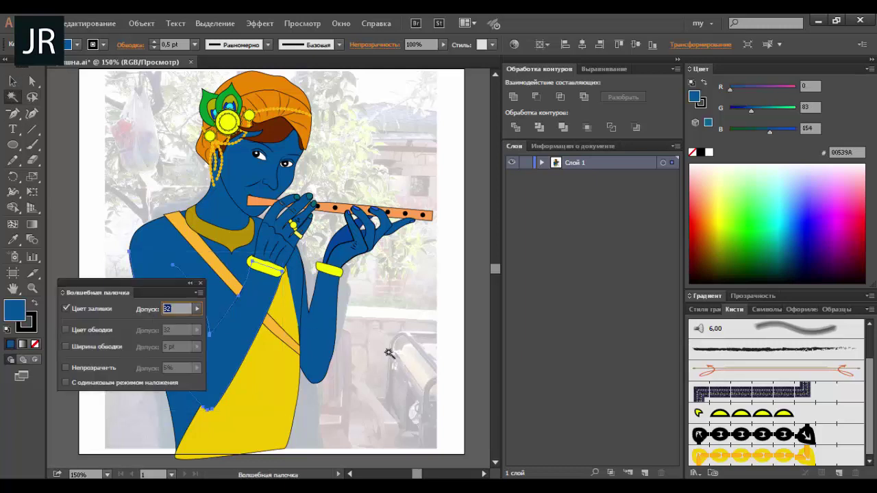
left_click(707, 295)
left_click(697, 211)
left_click_drag(853, 348, 850, 384)
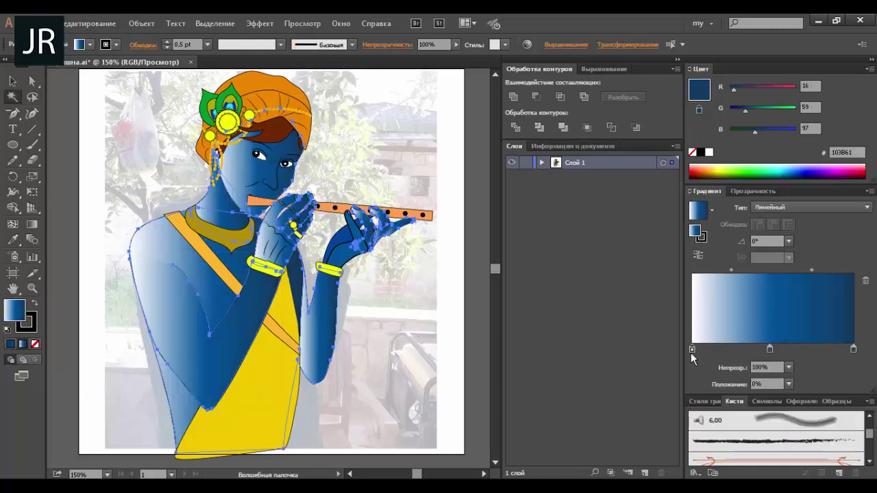
left_click_drag(692, 349, 672, 384)
left_click(789, 240)
left_click(795, 311)
- Deselect, zoom in on the face, and bring up the figure group's context menu
key("ctrl+shift+a")
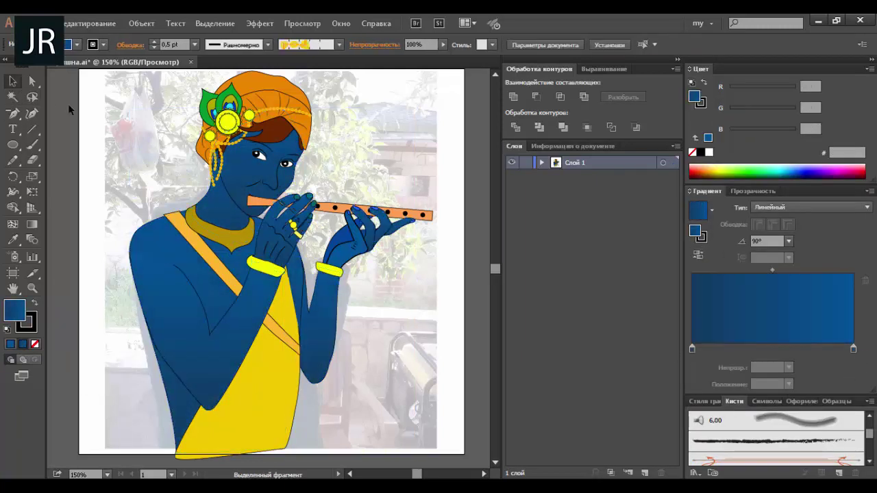
key("a")
key("z")
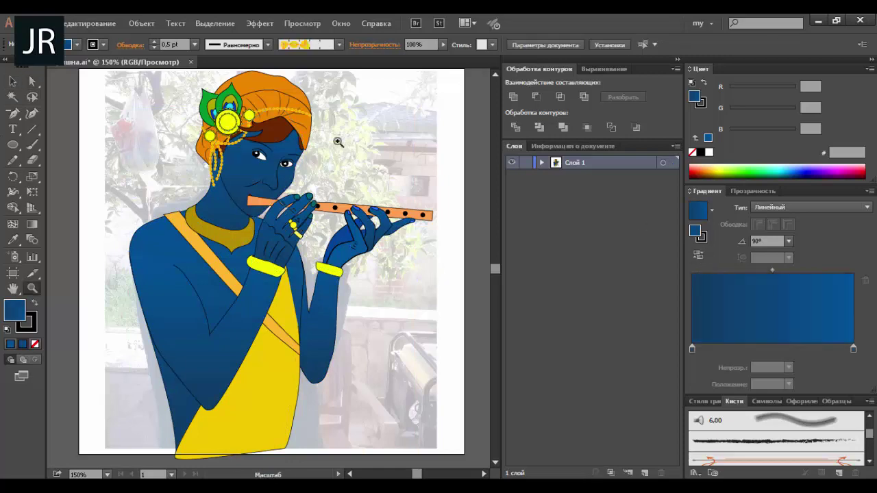
left_click_drag(337, 141, 211, 219)
key("v")
right_click(336, 279)
- In group isolation, draw a Pencil line down the right side of the face and Divide along it
left_click(384, 328)
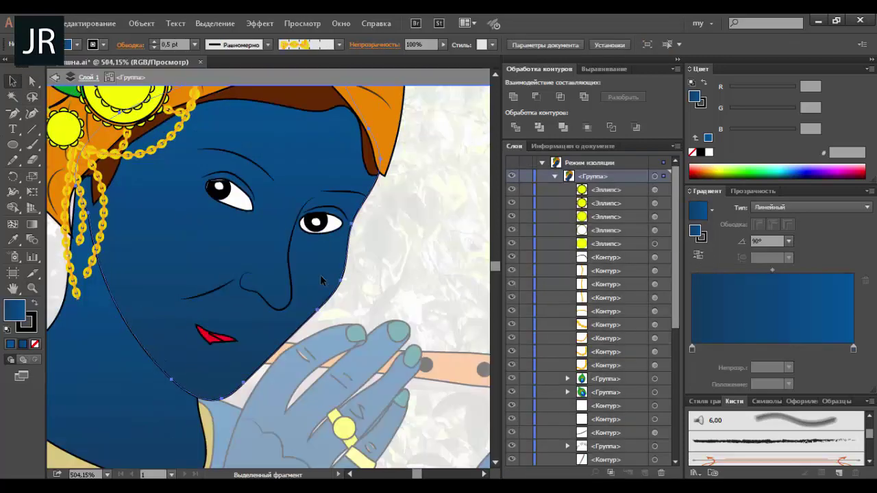
key("n")
left_click_drag(369, 128, 302, 213)
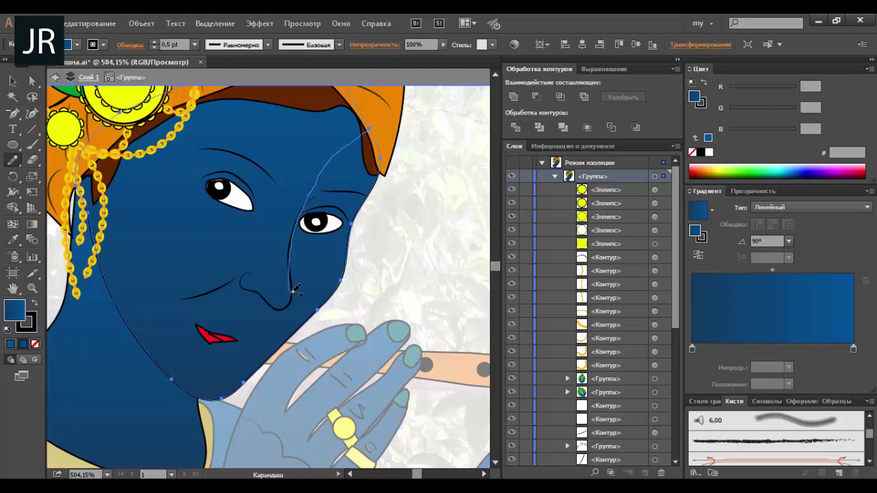
left_click_drag(232, 337, 93, 317)
key("v")
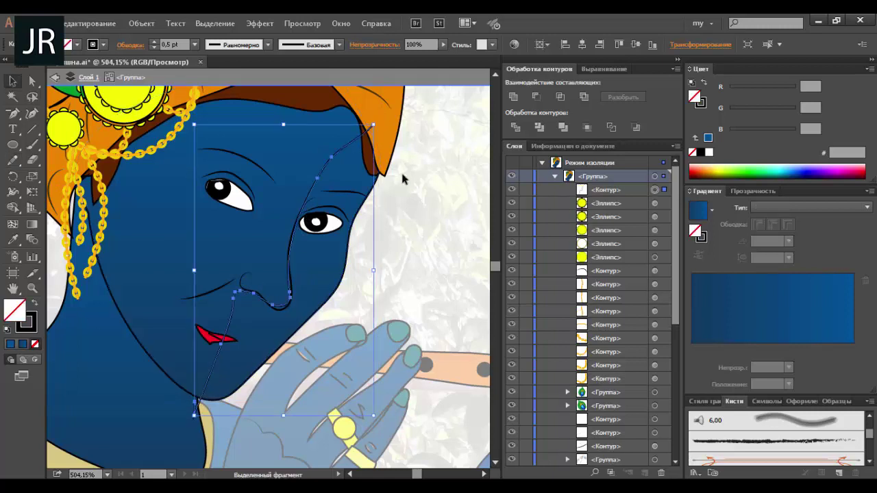
left_click(361, 216, "shift")
left_click(515, 127)
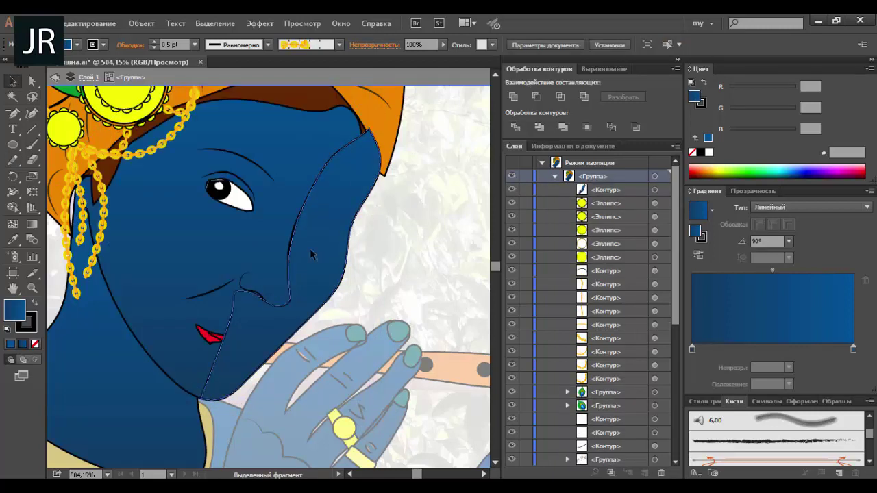
- Give the new face piece a linear gradient, send it behind the eye, and exit isolation
left_click(698, 209)
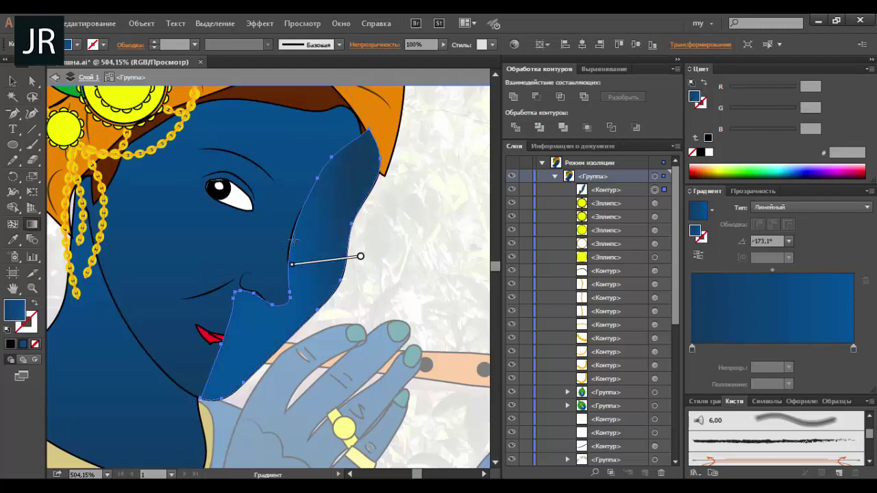
left_click_drag(293, 261, 358, 254)
key("ctrl+shift+bracketleft")
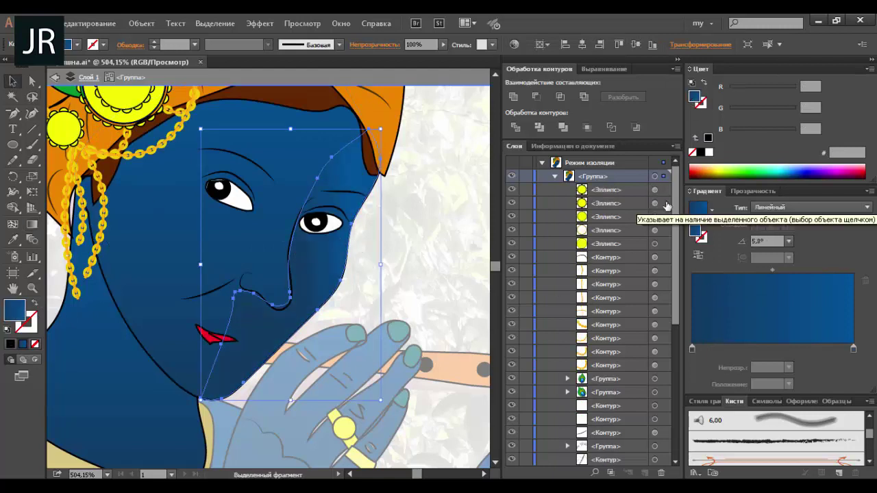
left_click(418, 235)
left_click(404, 269)
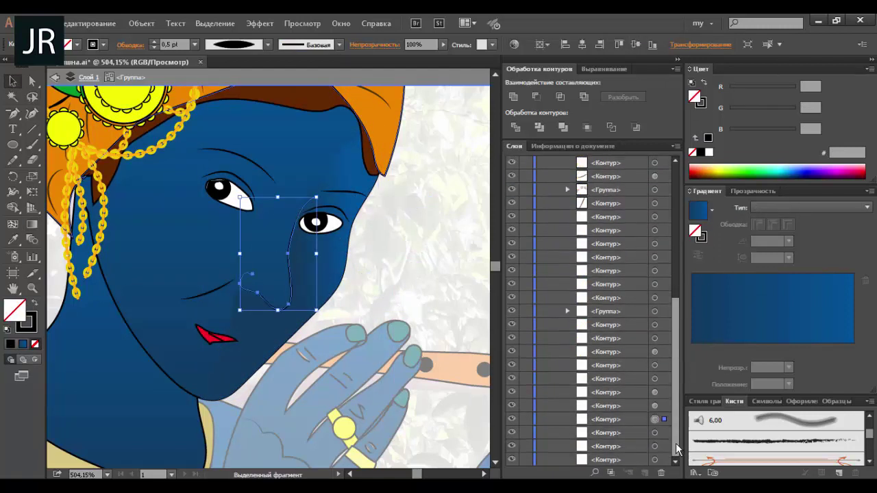
double_click(419, 267)
- Reshape the shaded face piece by moving its nose, lower-edge and bottom anchors
key("ctrl+0")
key("p")
scroll(278, 178, "up", 5)
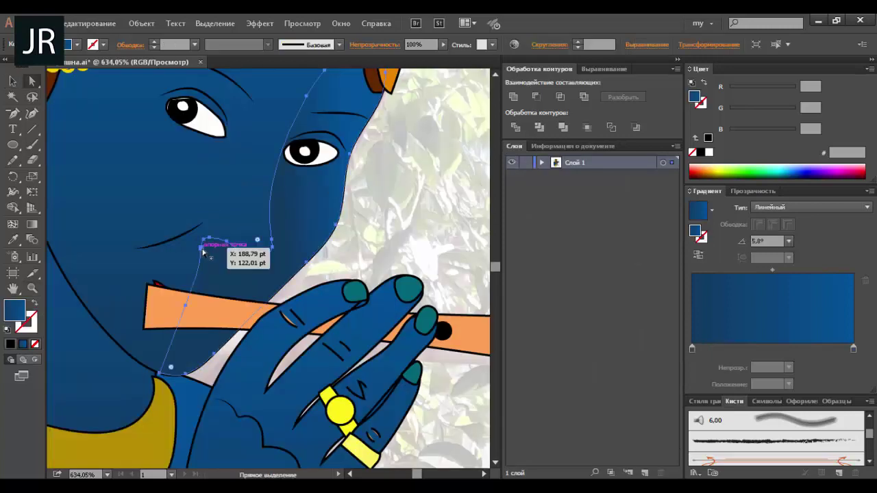
left_click_drag(205, 245, 272, 251)
key("a")
left_click_drag(204, 239, 219, 244)
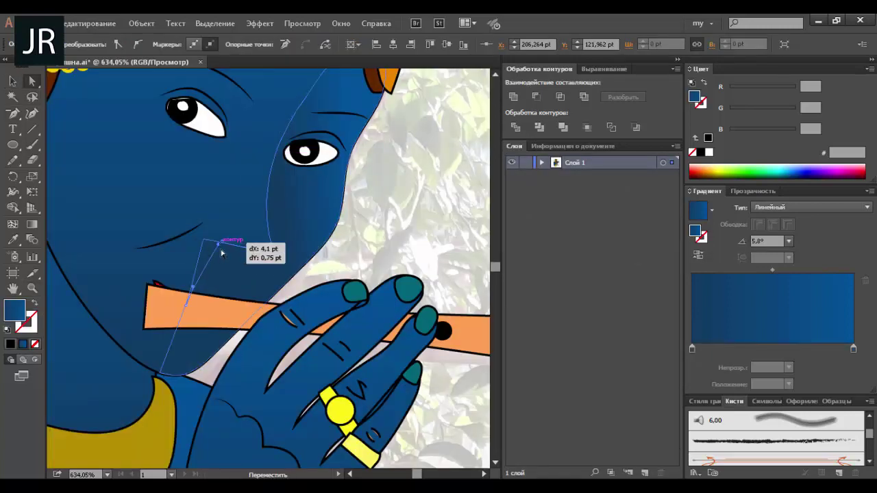
left_click_drag(186, 306, 198, 306)
left_click_drag(174, 376, 185, 374)
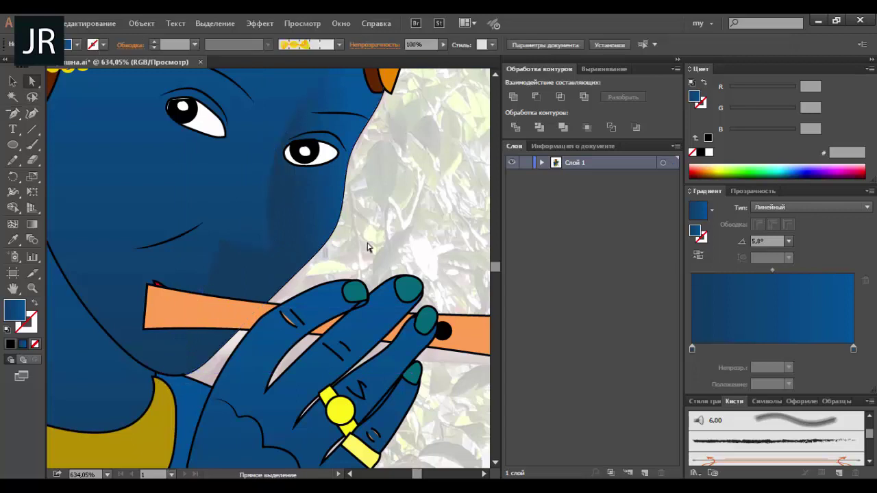
left_click_drag(246, 246, 241, 259)
key("ctrl+shift+a")
key("ctrl+0")
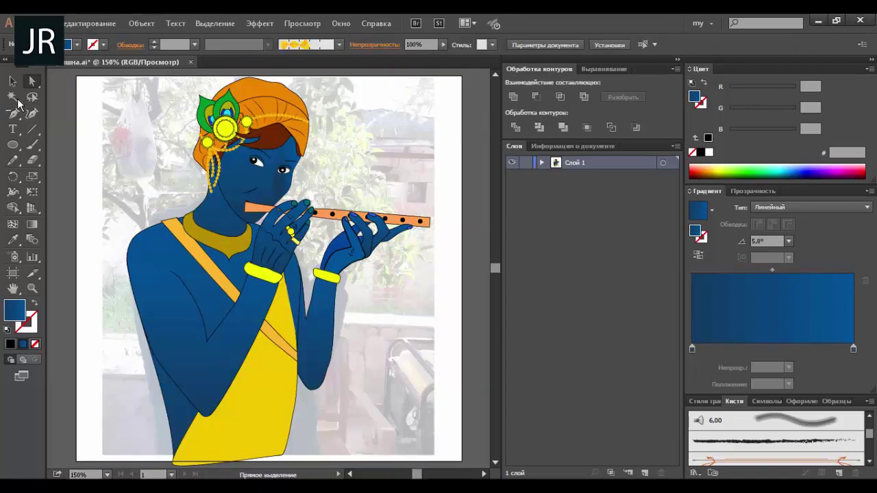